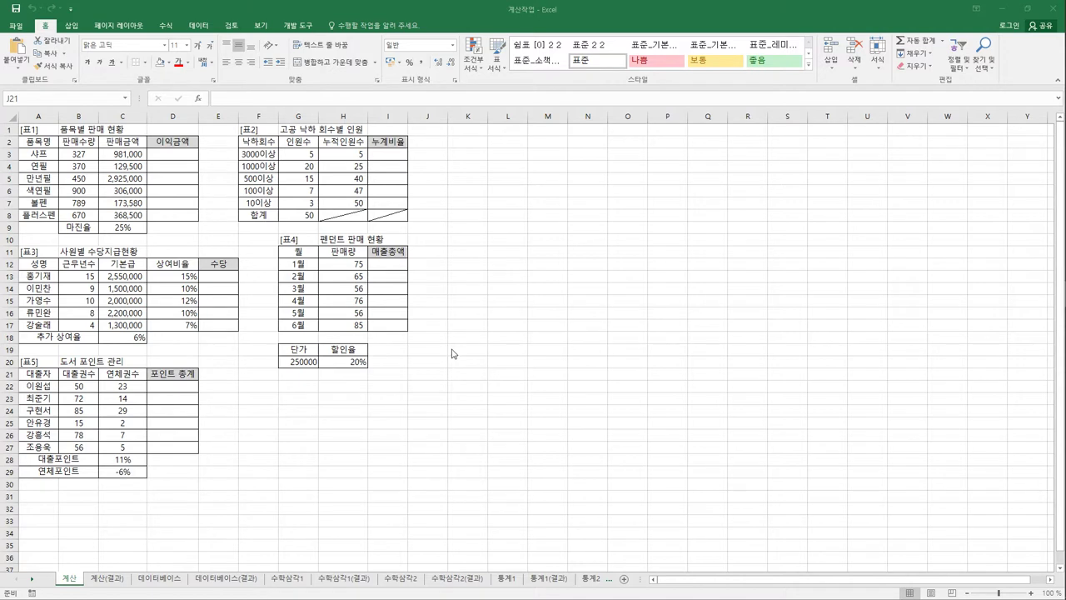
{"action": "left_click", "coordinate": [185, 155]}
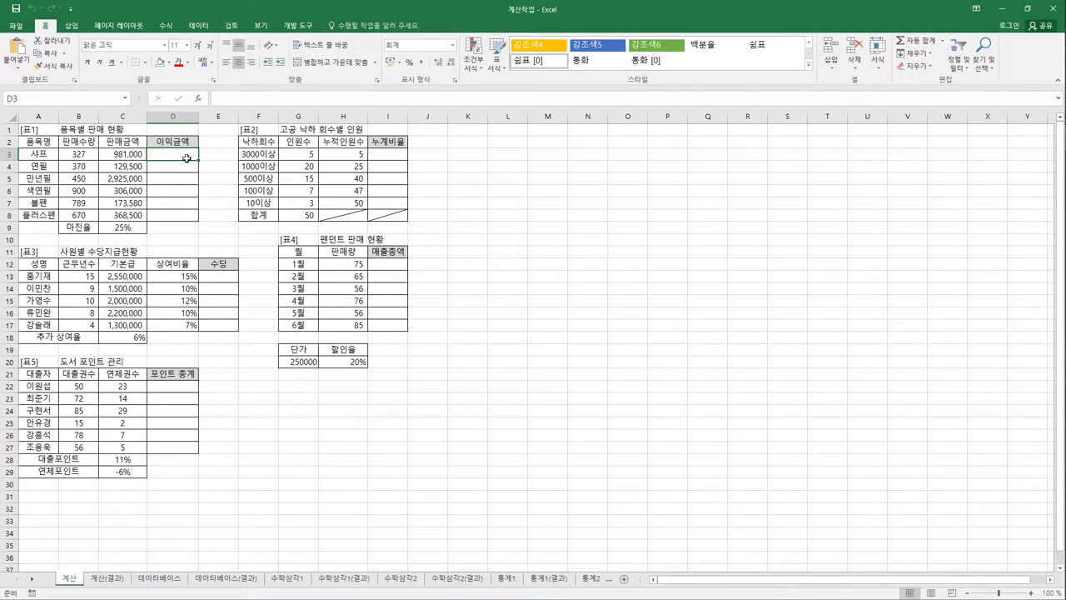
{"action": "left_click", "coordinate": [139, 160]}
{"action": "left_click", "coordinate": [133, 229]}
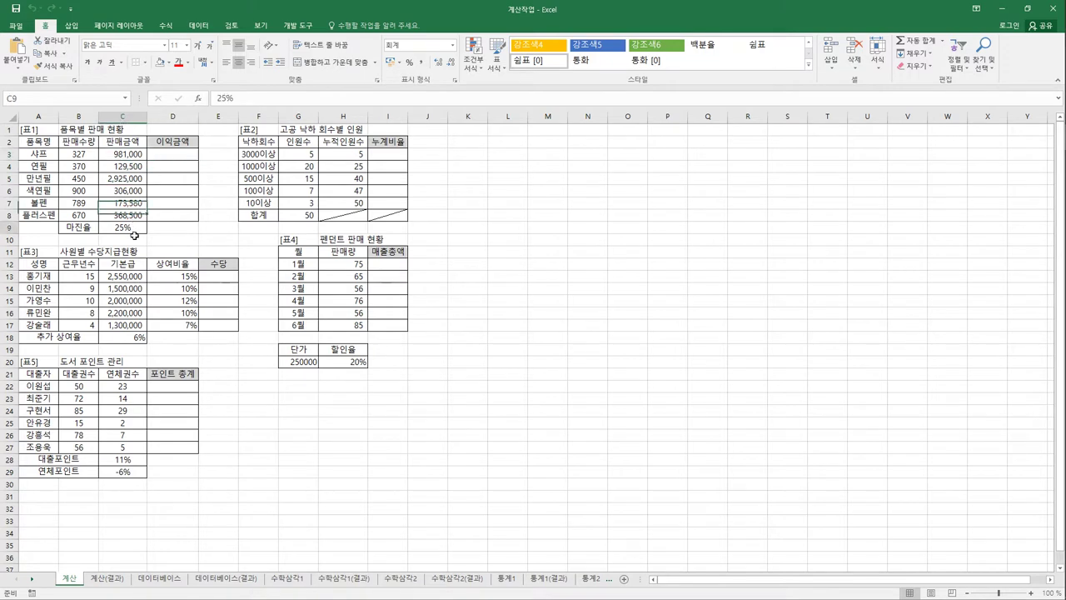
{"action": "left_click", "coordinate": [174, 160]}
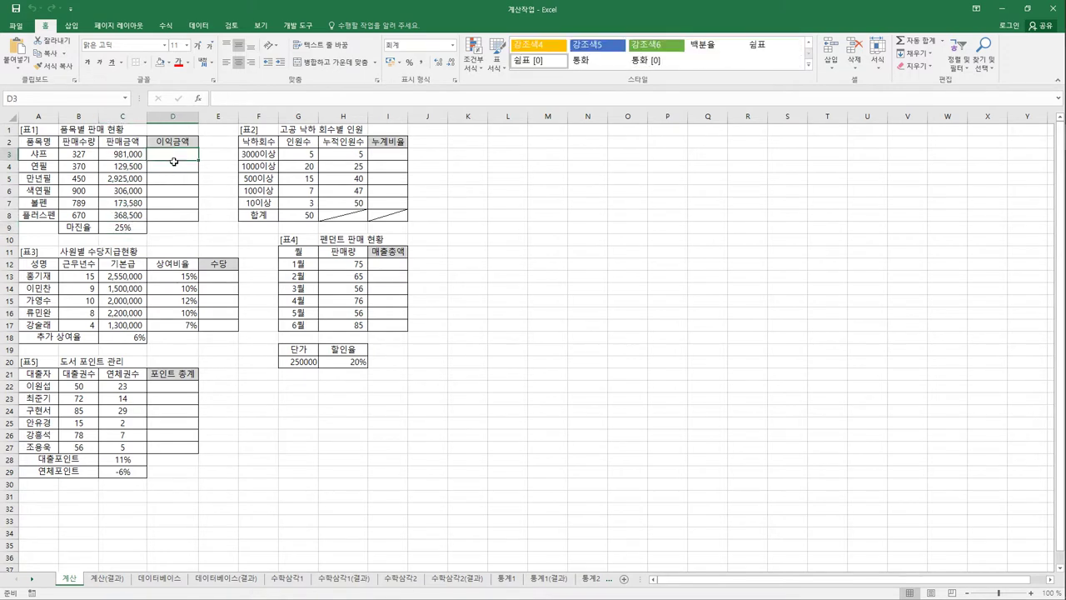
- Enter 10+20 without an equals sign in the empty cell L3
{"action": "left_click", "coordinate": [508, 179]}
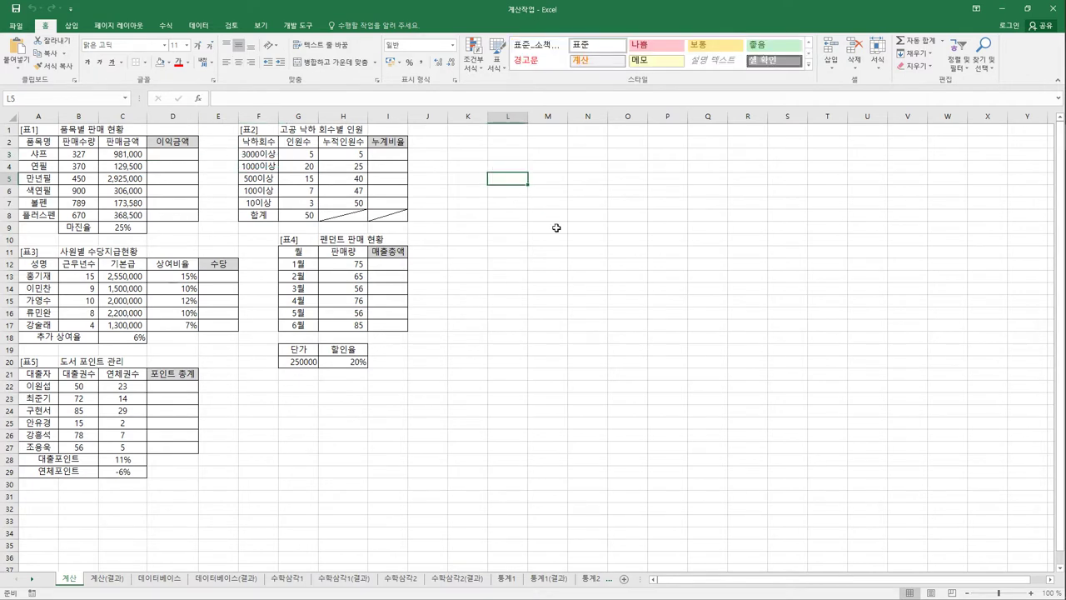
{"action": "key", "text": "Up"}
{"action": "key", "text": "Up"}
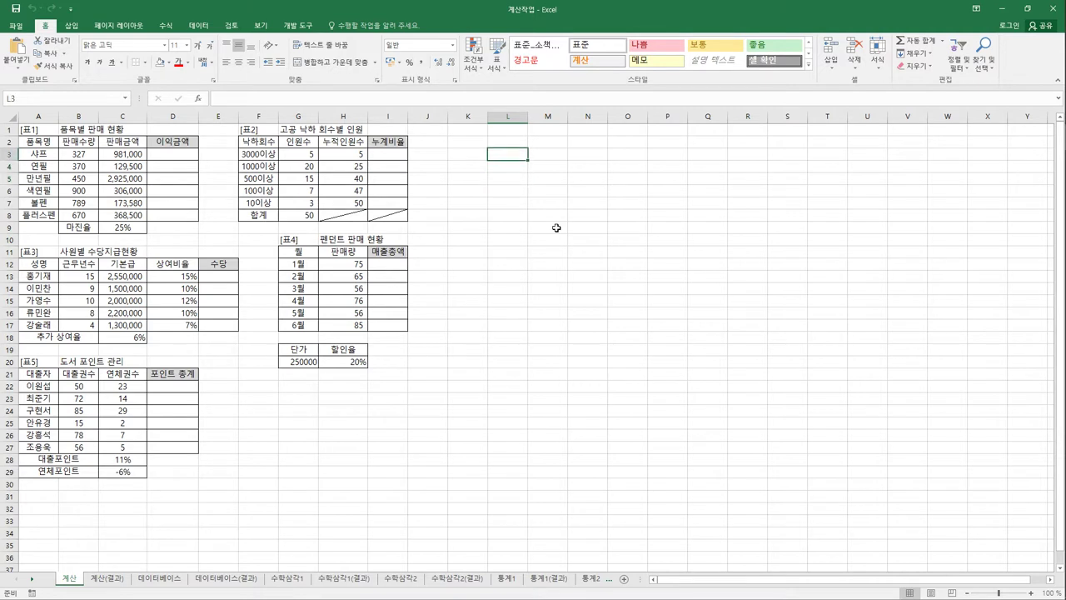
{"action": "type", "text": "10+20"}
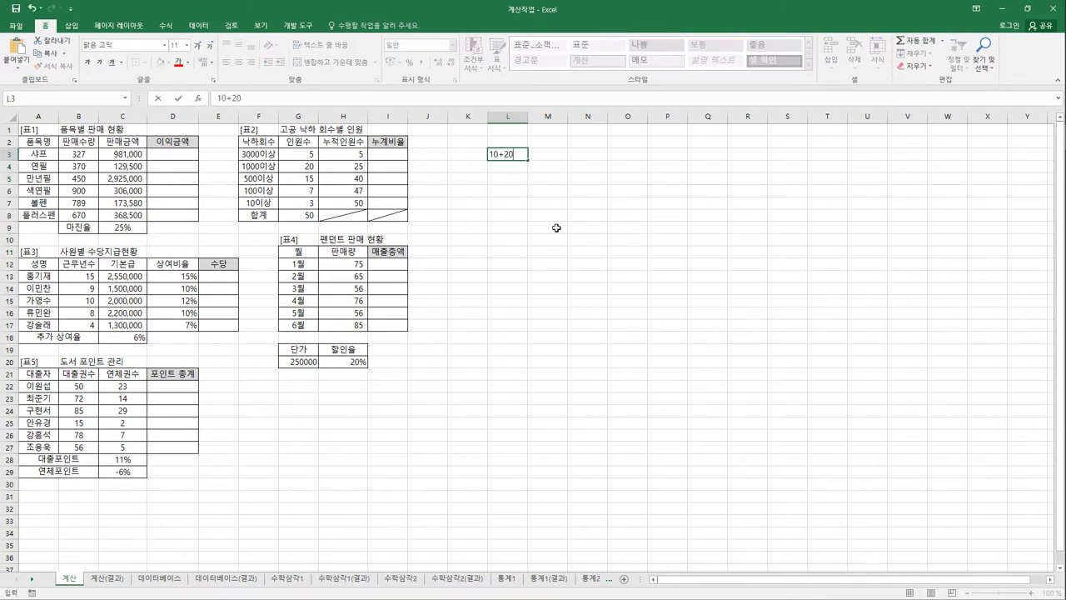
{"action": "key", "text": "Return"}
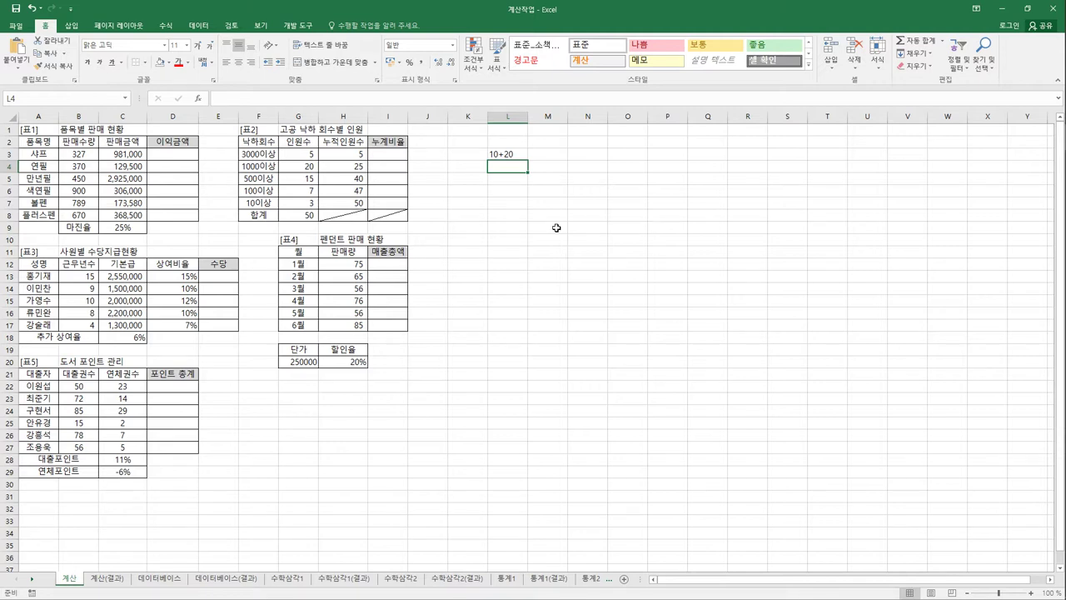
- Enter the formula =10+20 in cell L4
{"action": "type", "text": "="}
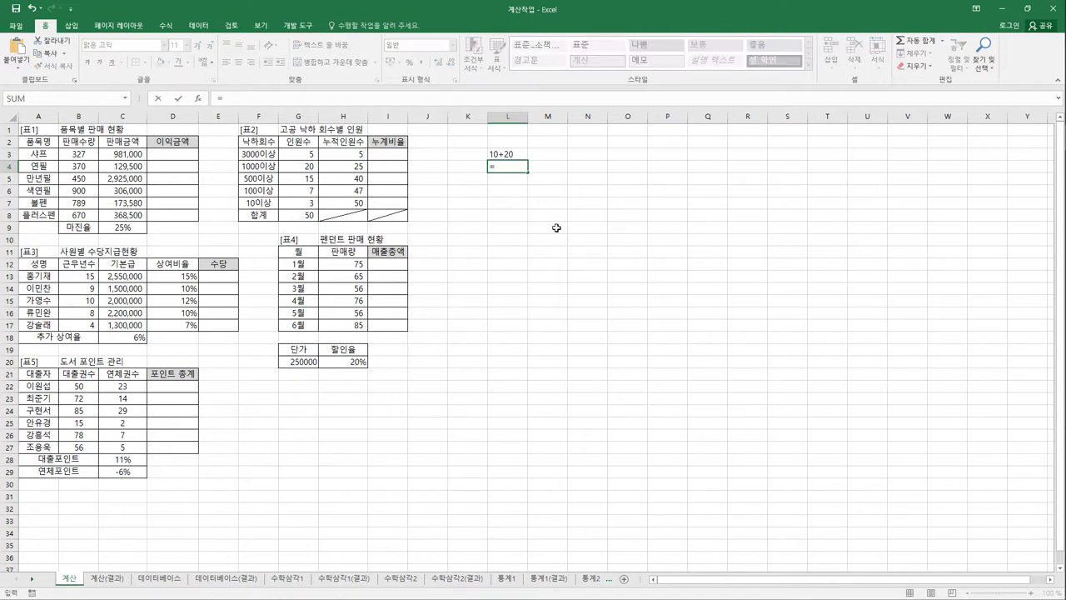
{"action": "type", "text": "10+20"}
{"action": "key", "text": "Return"}
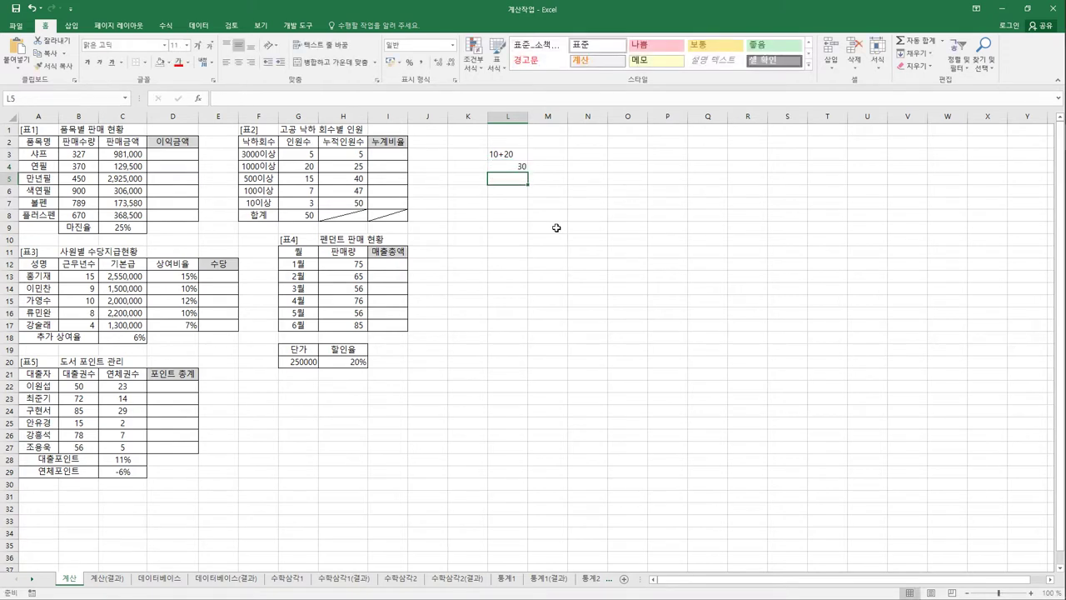
- Replace the formula in cell L4 with =30+40
{"action": "key", "text": "Up"}
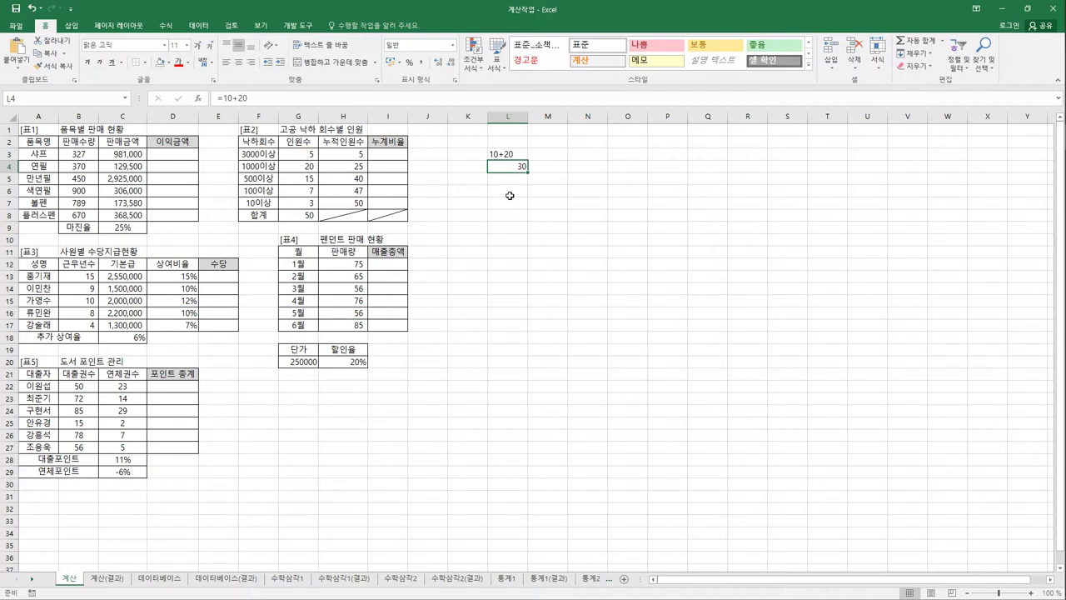
{"action": "type", "text": "=30+40"}
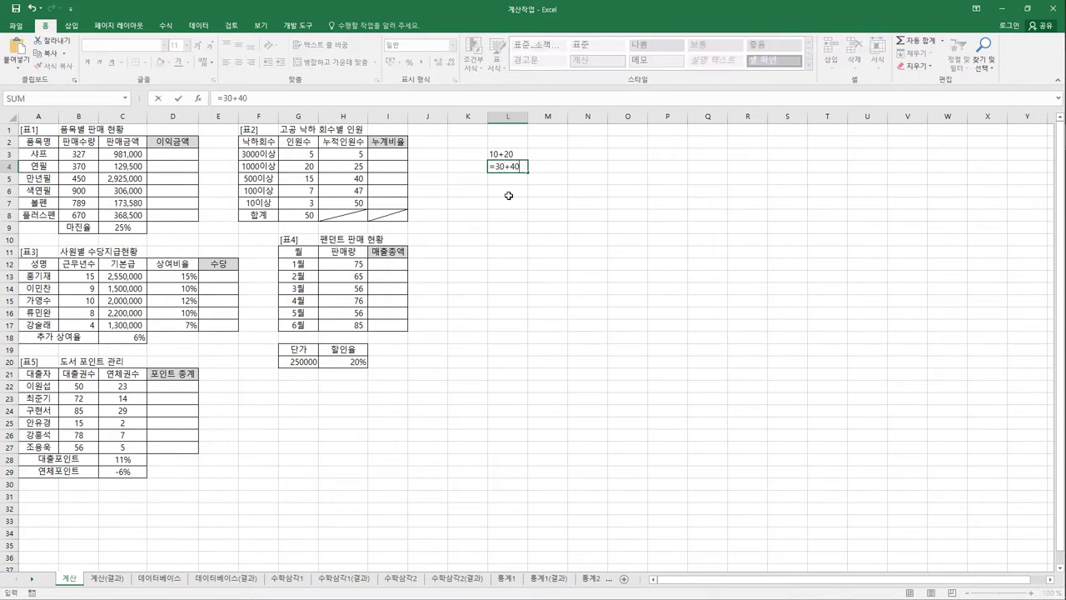
{"action": "key", "text": "Return"}
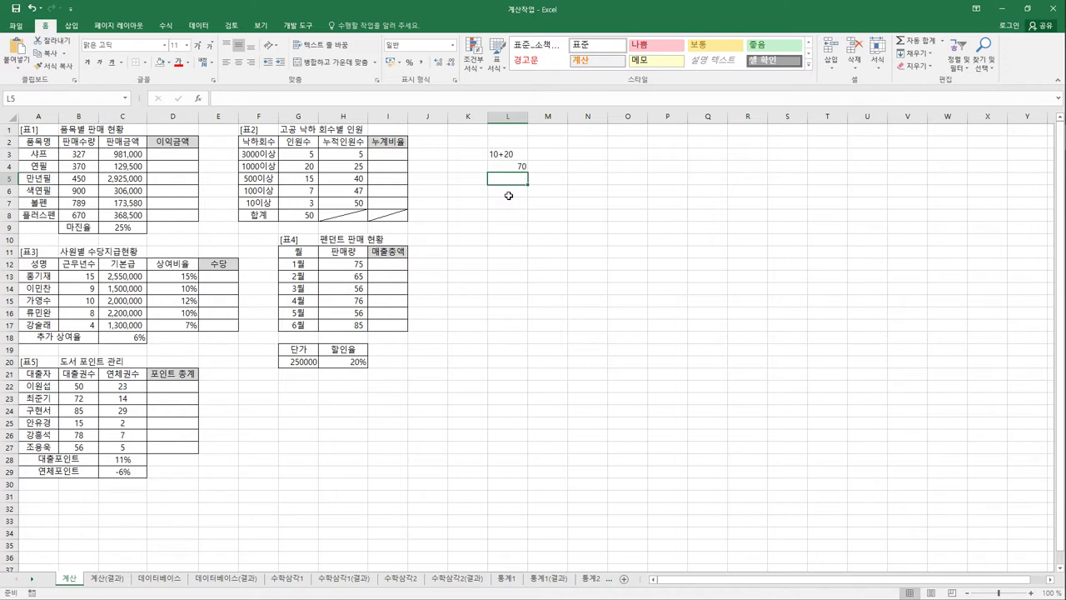
{"action": "key", "text": "Up"}
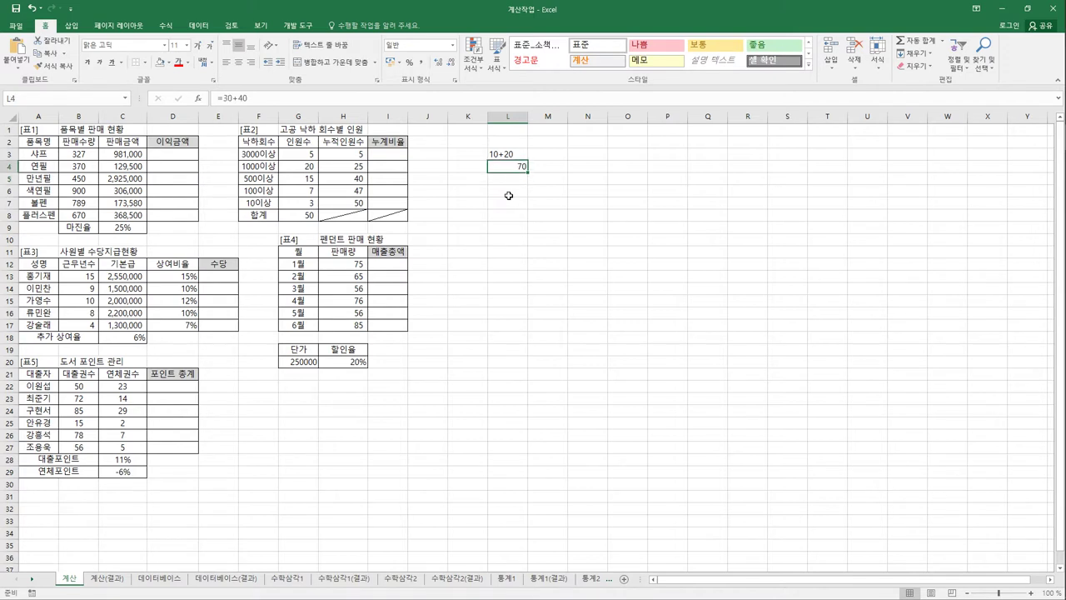
- Enter the values 30 in cell L6 and 40 in cell L7
{"action": "key", "text": "Down"}
{"action": "key", "text": "Down"}
{"action": "type", "text": "=10+20"}
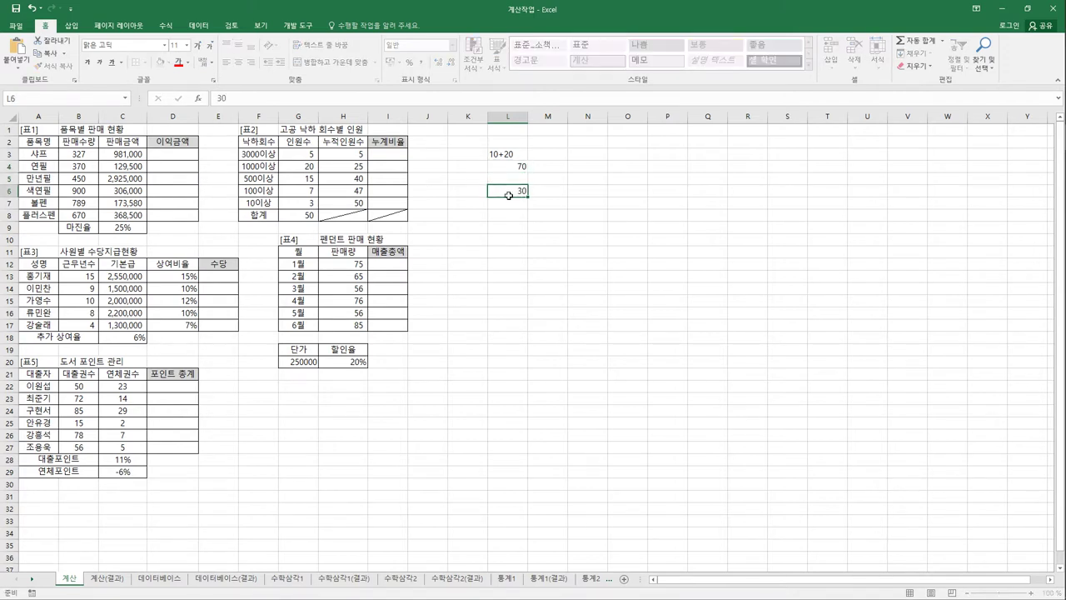
{"action": "key", "text": "Return"}
{"action": "type", "text": "40"}
{"action": "key", "text": "Return"}
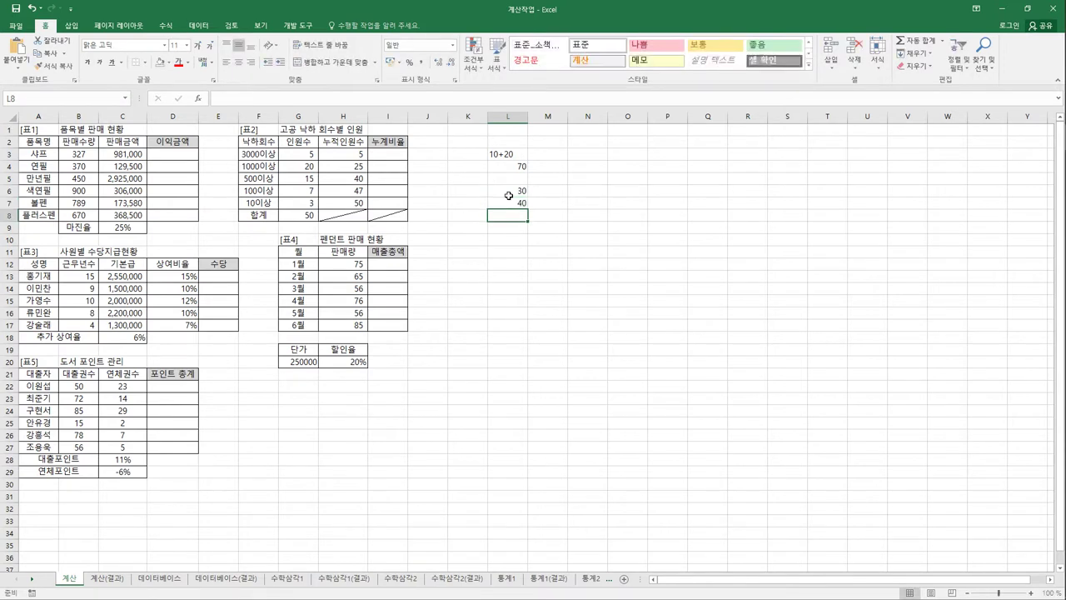
- Add the two cells above with the cell-reference formula =L6+L7 in cell L8
{"action": "type", "text": "="}
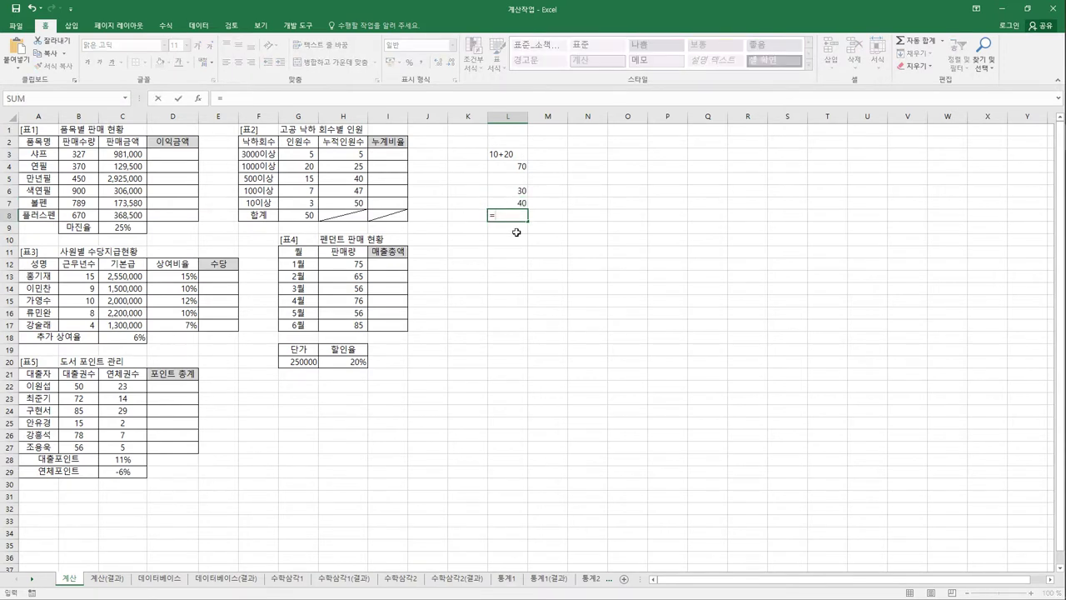
{"action": "left_click", "coordinate": [519, 194]}
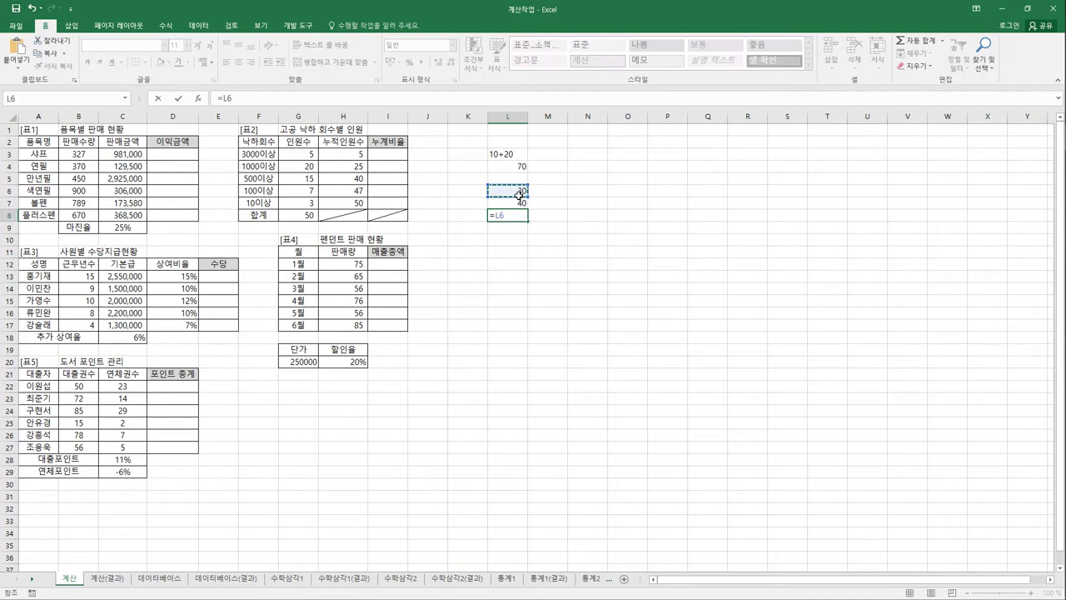
{"action": "type", "text": "+"}
{"action": "left_click", "coordinate": [517, 206]}
{"action": "key", "text": "Return"}
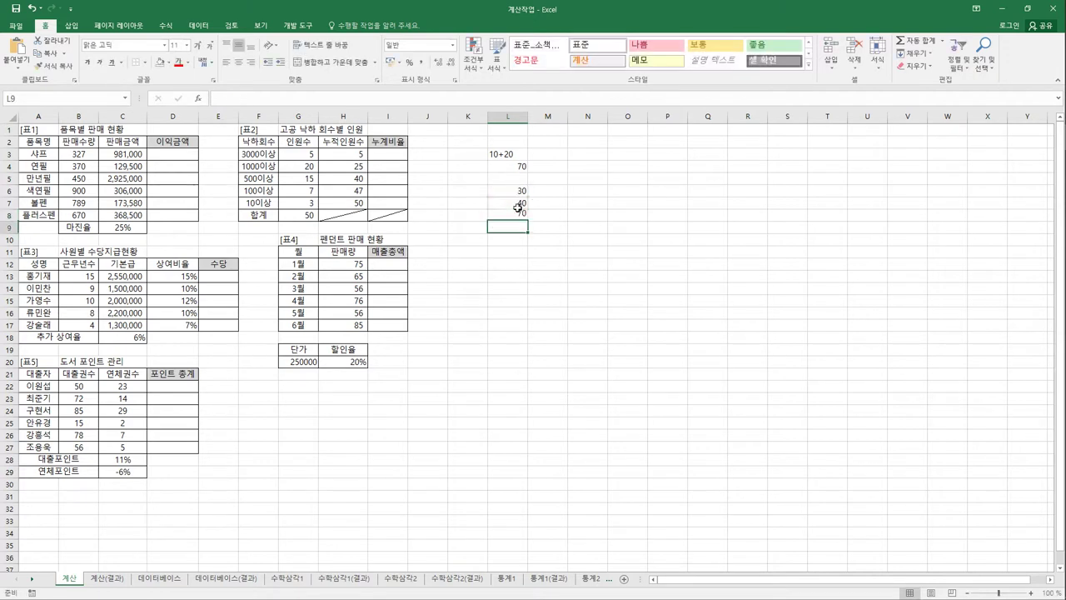
{"action": "key", "text": "Up"}
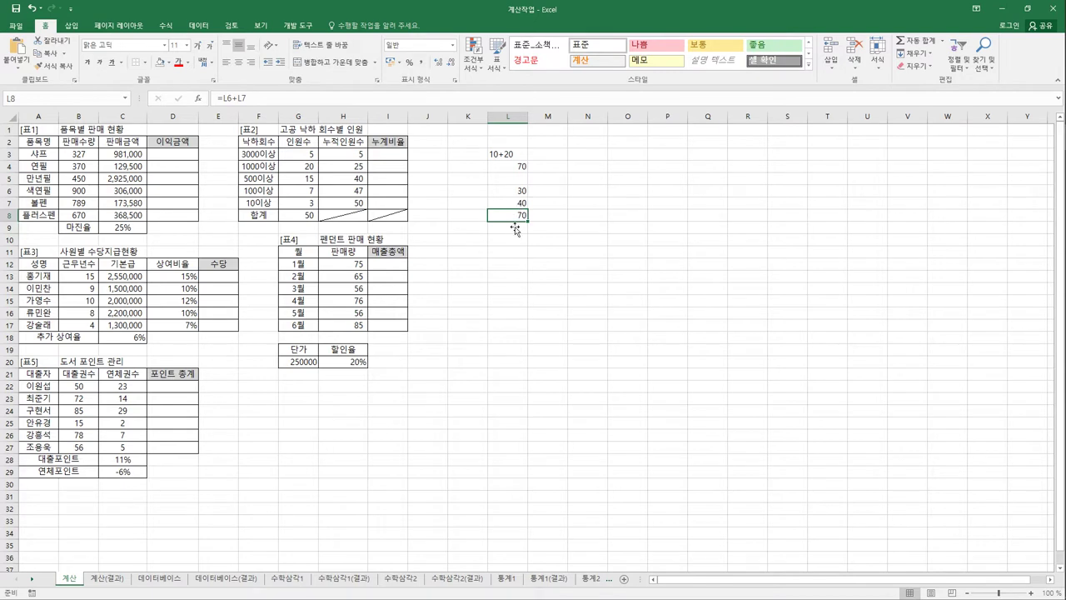
- Change the values feeding the sum in L8 to 10 in cell L6 and 20 in cell L7
{"action": "left_click", "coordinate": [517, 193]}
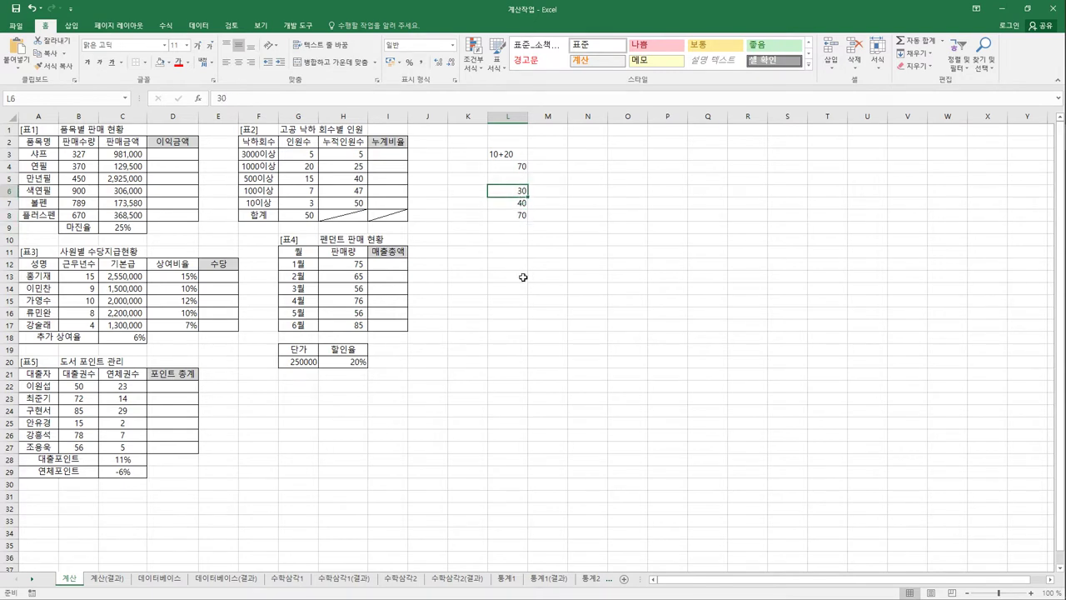
{"action": "type", "text": "10"}
{"action": "key", "text": "Return"}
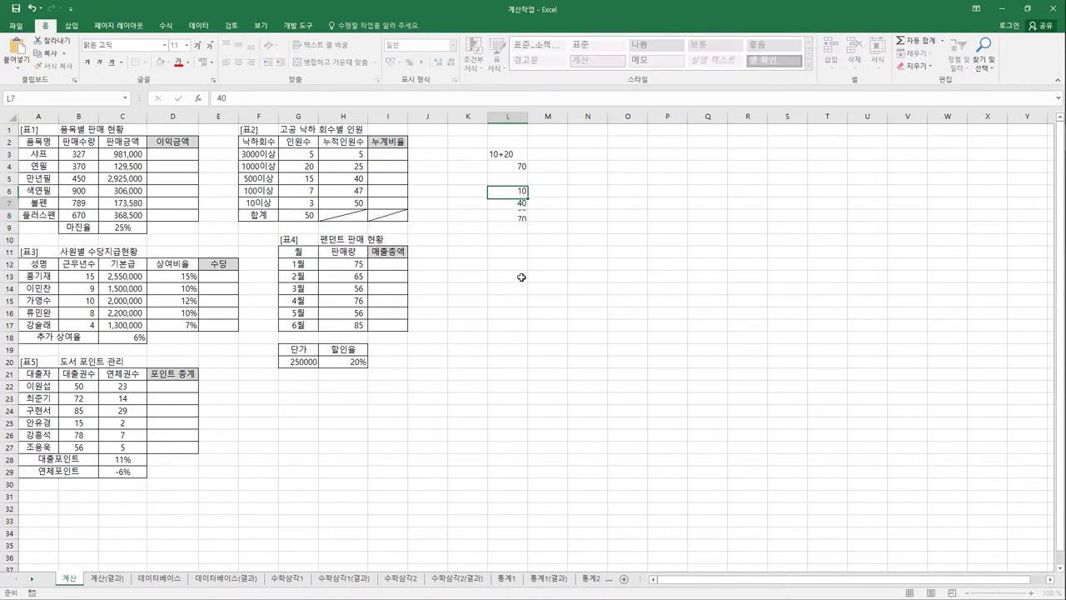
{"action": "type", "text": "20"}
{"action": "key", "text": "Return"}
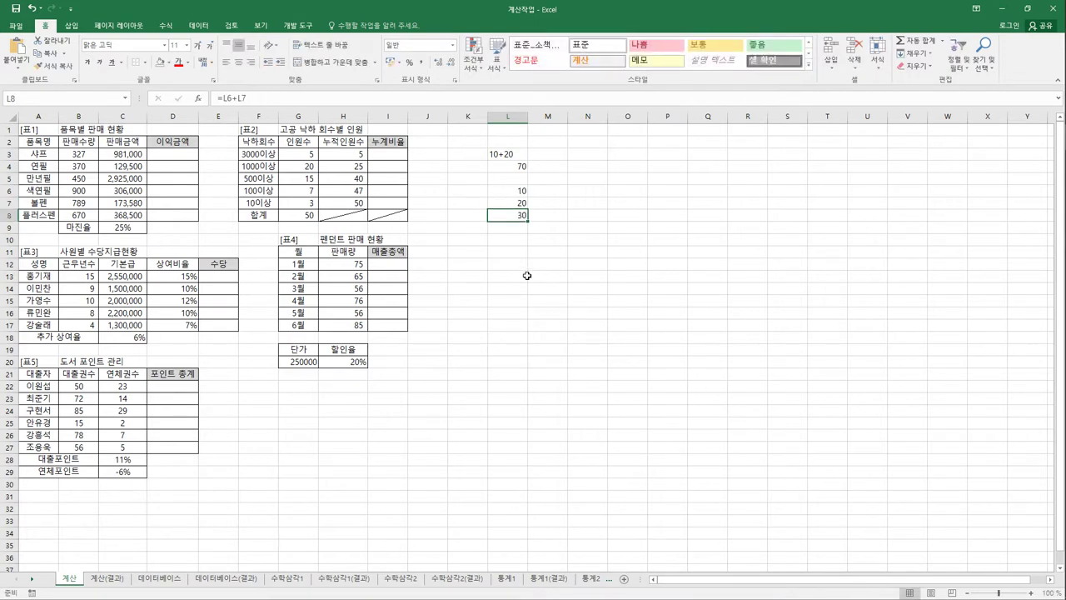
{"action": "left_click", "coordinate": [521, 204]}
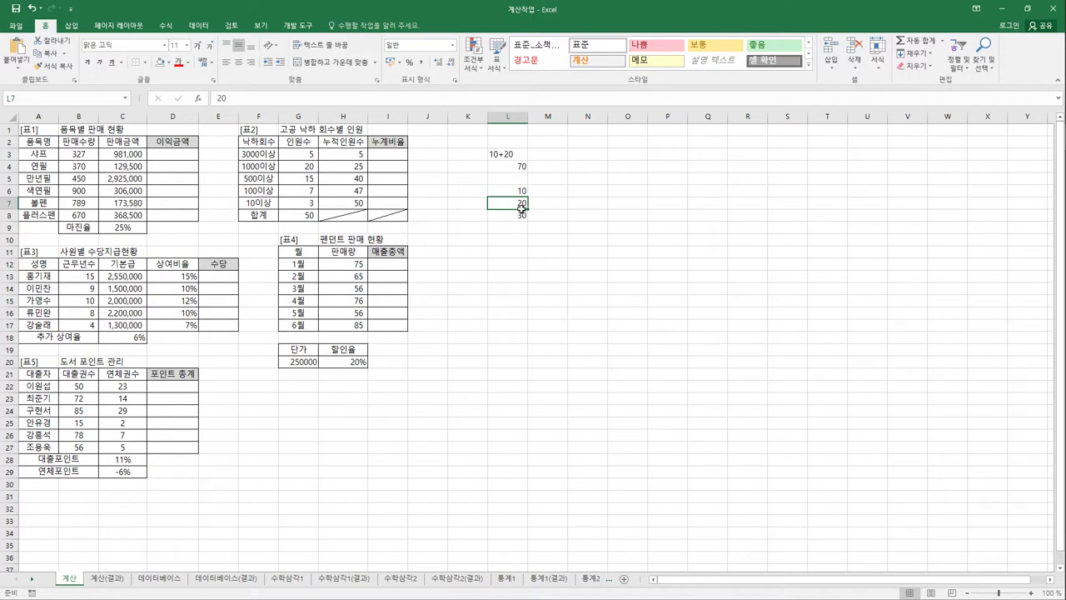
{"action": "left_click", "coordinate": [556, 263]}
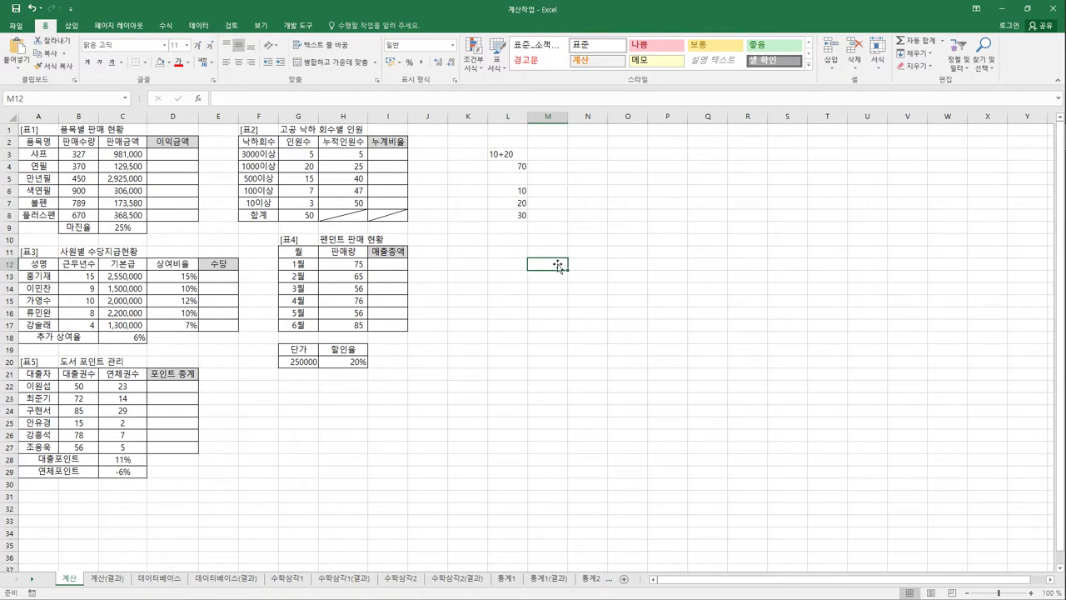
{"action": "type", "text": "+"}
{"action": "key", "text": "Down"}
{"action": "type", "text": "-"}
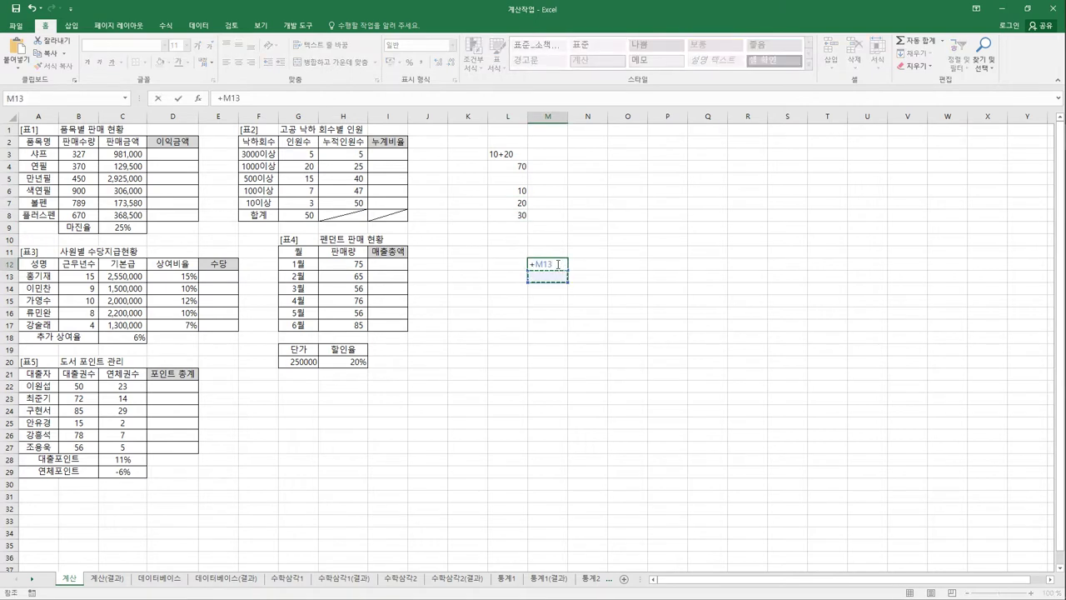
{"action": "key", "text": "Escape"}
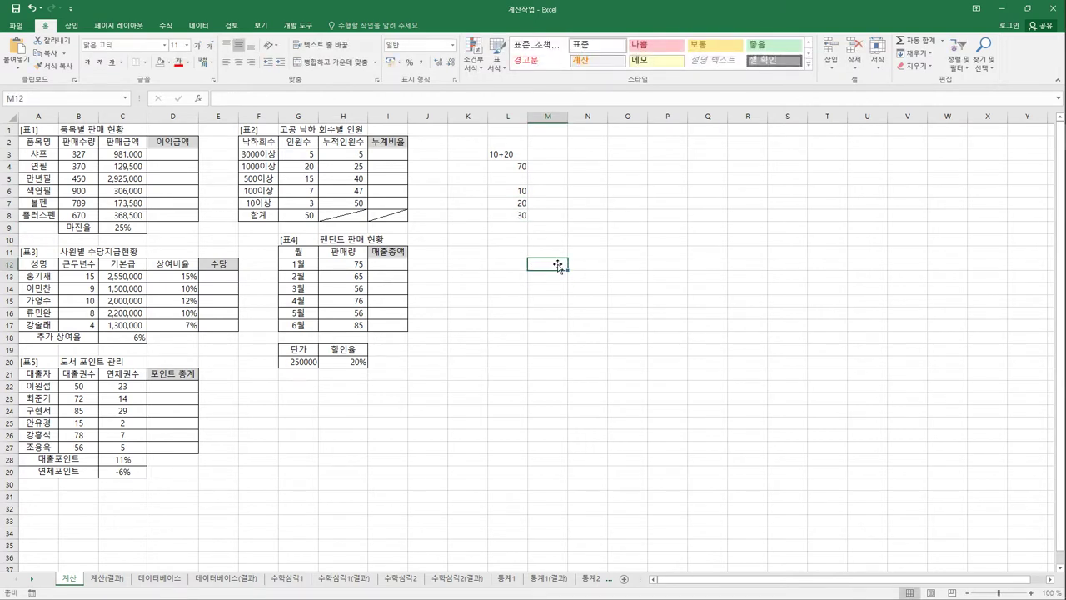
- List the arithmetic operators +, -, * and / one per cell in M12 to M15
{"action": "type", "text": "+"}
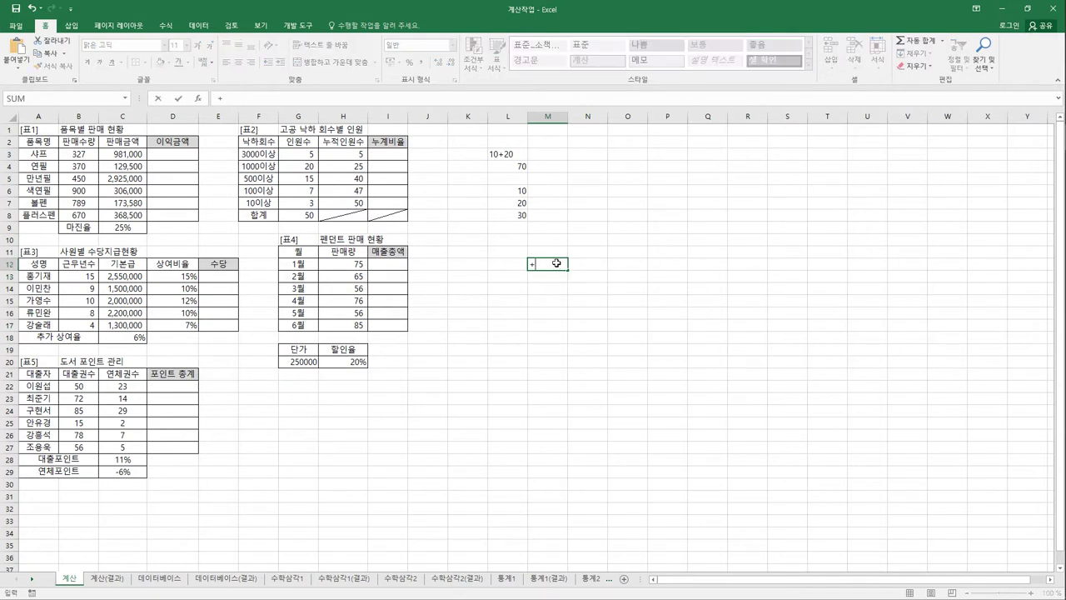
{"action": "key", "text": "Return"}
{"action": "type", "text": "-"}
{"action": "key", "text": "Return"}
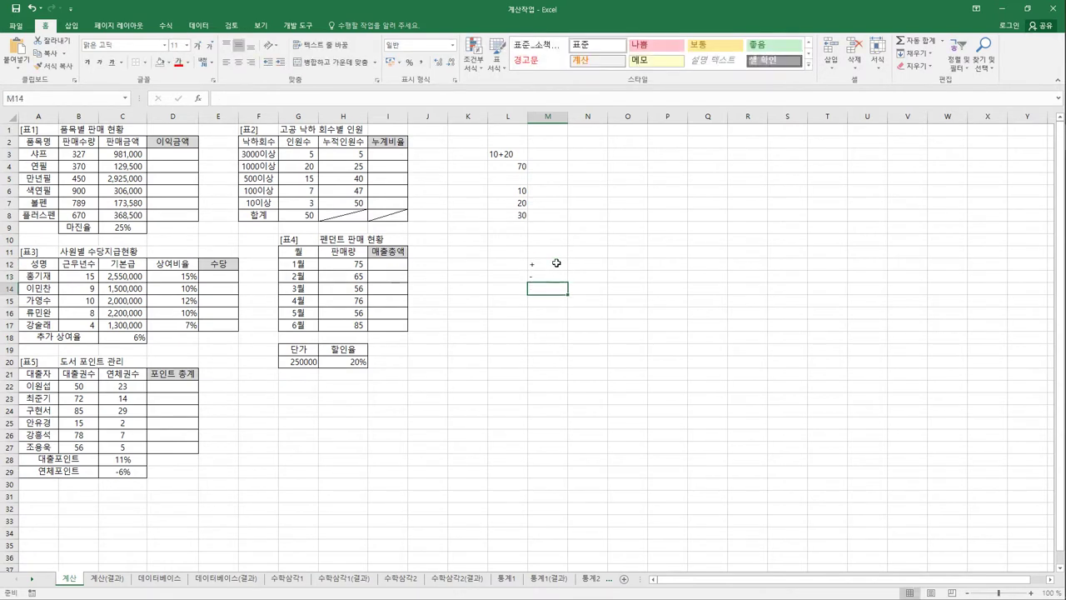
{"action": "type", "text": "*"}
{"action": "key", "text": "Return"}
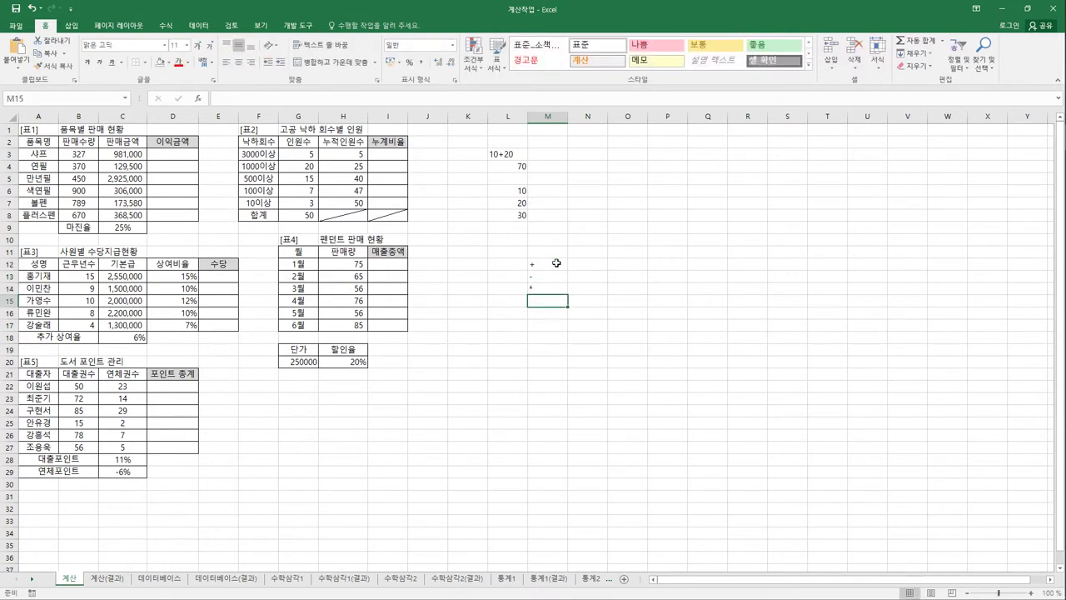
{"action": "key", "text": "alt"}
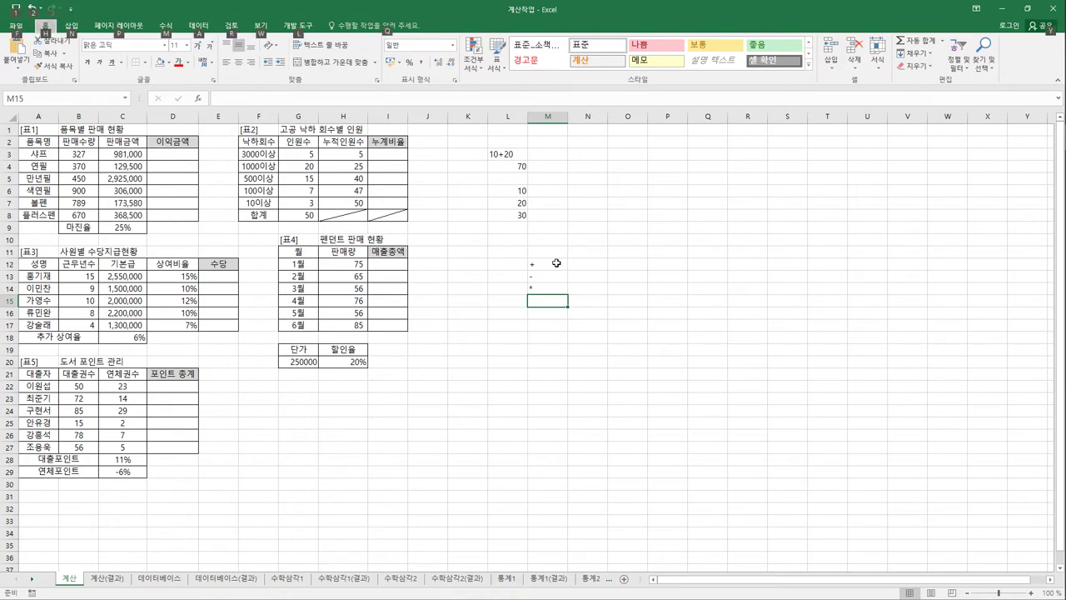
{"action": "key", "text": "alt"}
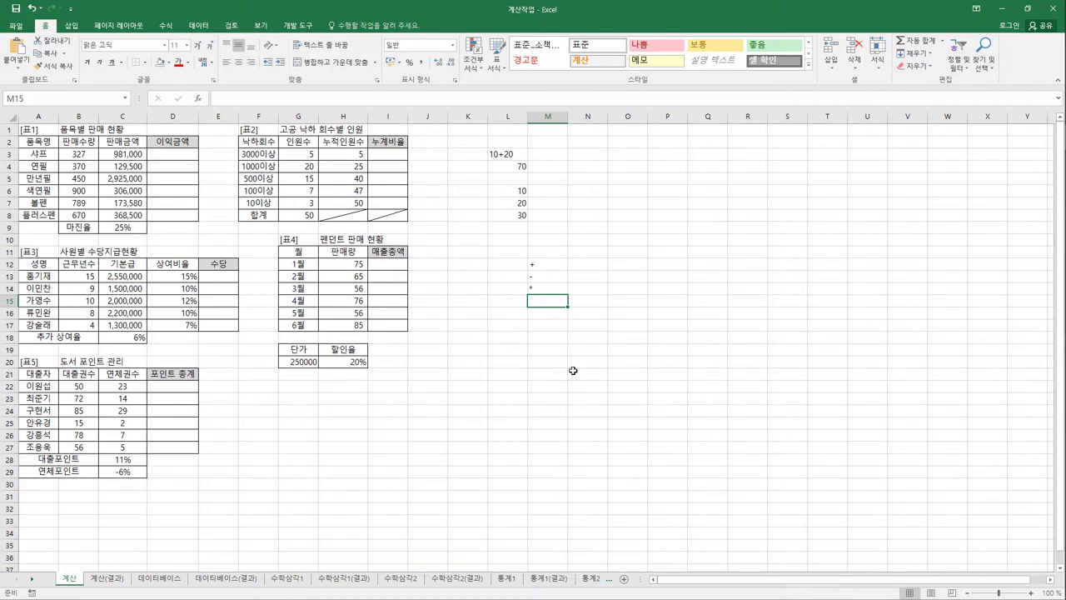
{"action": "double_click", "coordinate": [546, 301]}
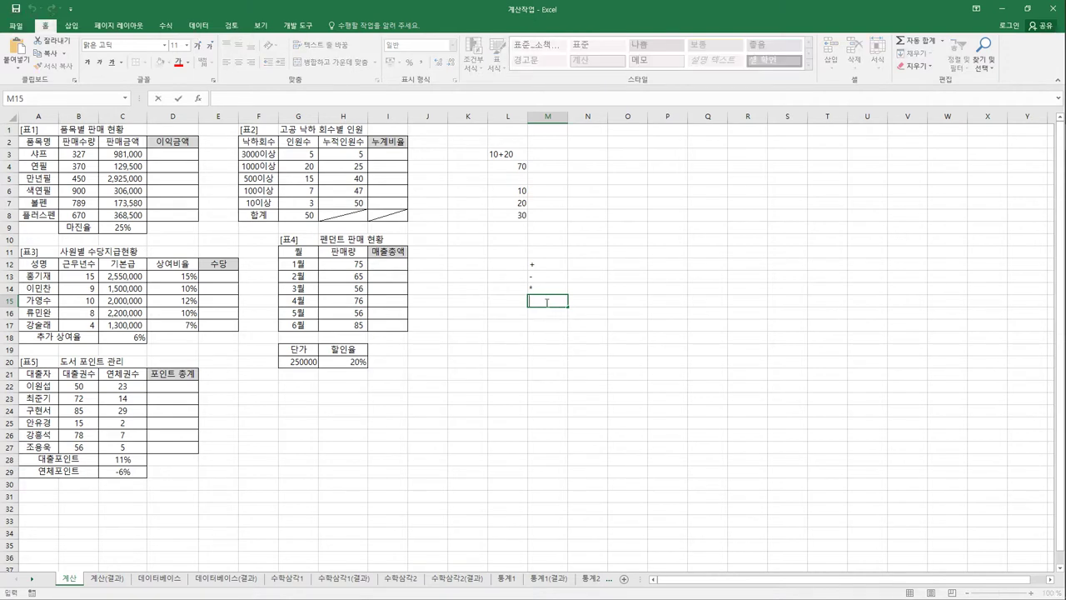
{"action": "type", "text": "/"}
{"action": "key", "text": "Return"}
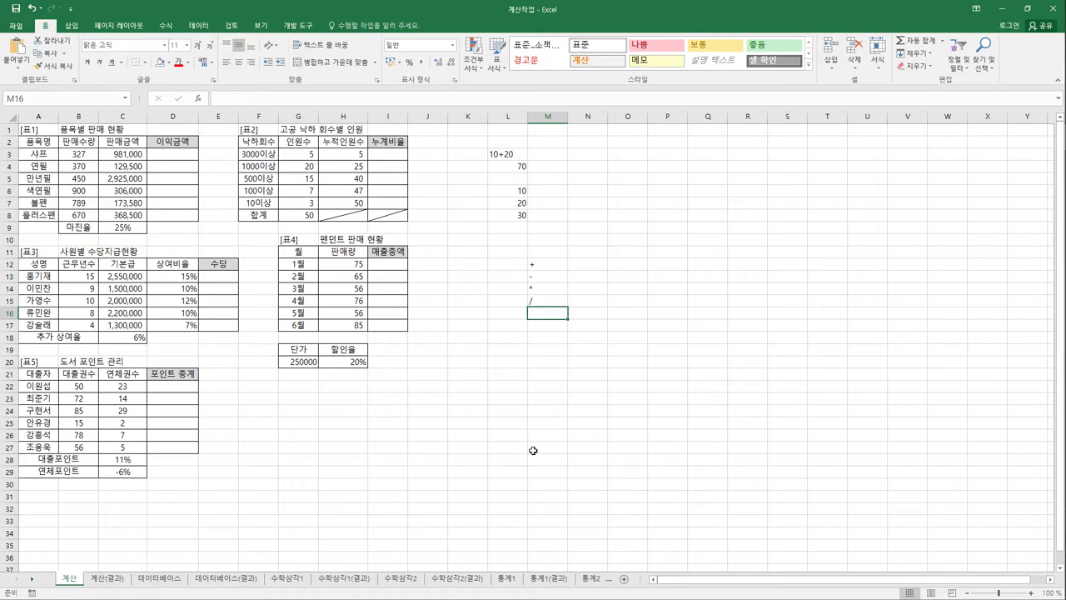
- Enter the label 크다(초과) in cell M17 and its comparison operator > in cell M18
{"action": "key", "text": "Down"}
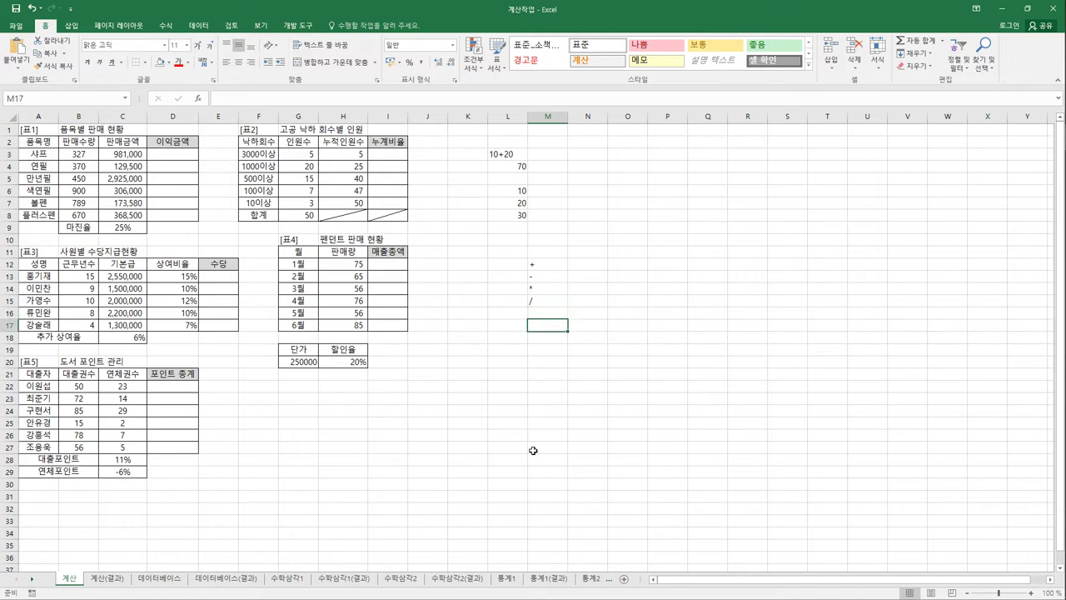
{"action": "type", "text": "크다(ㅊ"}
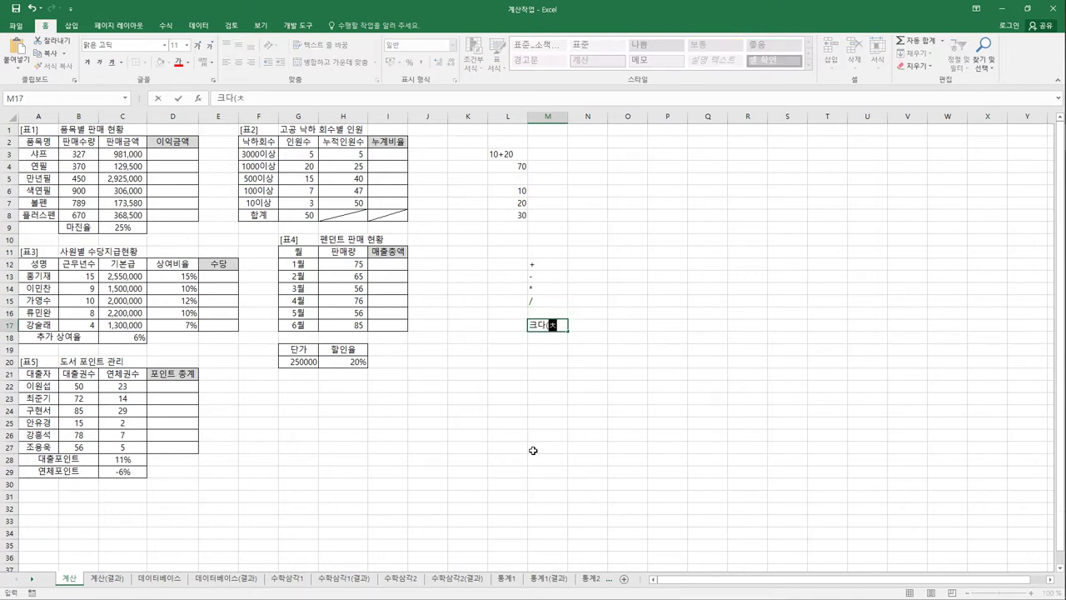
{"action": "type", "text": "초과)"}
{"action": "key", "text": "Return"}
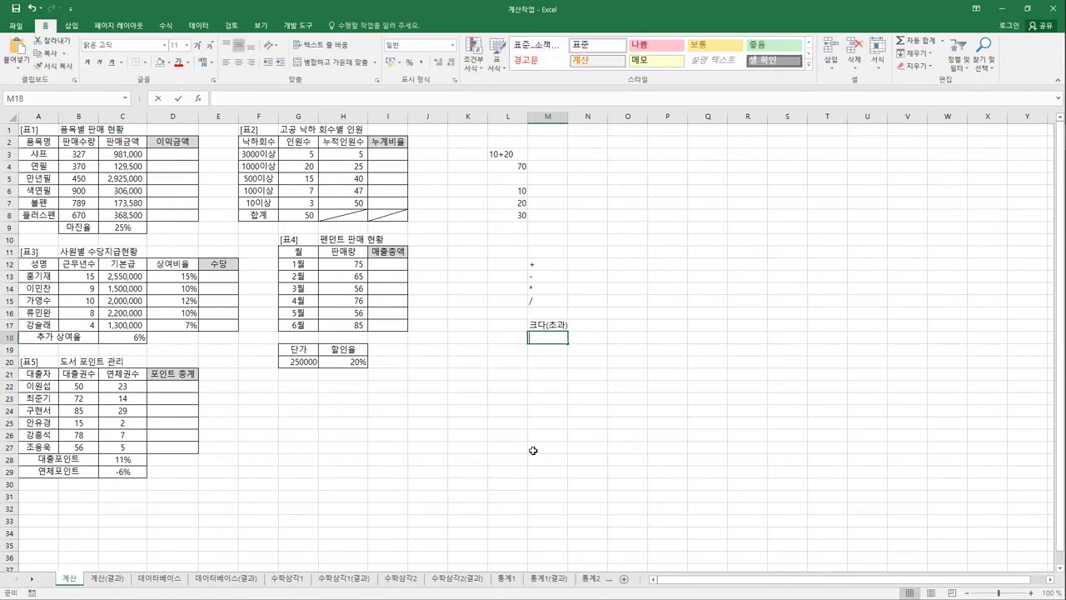
{"action": "type", "text": ">"}
- Enter the label 작다(미만) in cell N17 and its comparison operator < in cell N18
{"action": "key", "text": "Up"}
{"action": "key", "text": "Right"}
{"action": "type", "text": "작"}
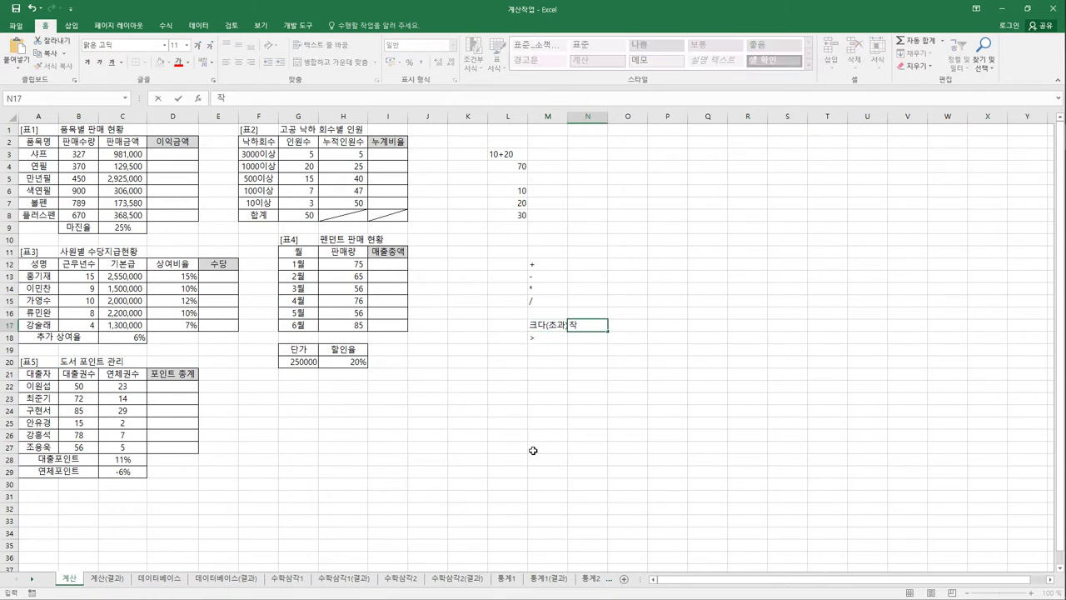
{"action": "type", "text": "다"}
{"action": "type", "text": "(미마나)"}
{"action": "key", "text": "BackSpace"}
{"action": "key", "text": "BackSpace"}
{"action": "key", "text": "BackSpace"}
{"action": "type", "text": "만)"}
{"action": "key", "text": "Return"}
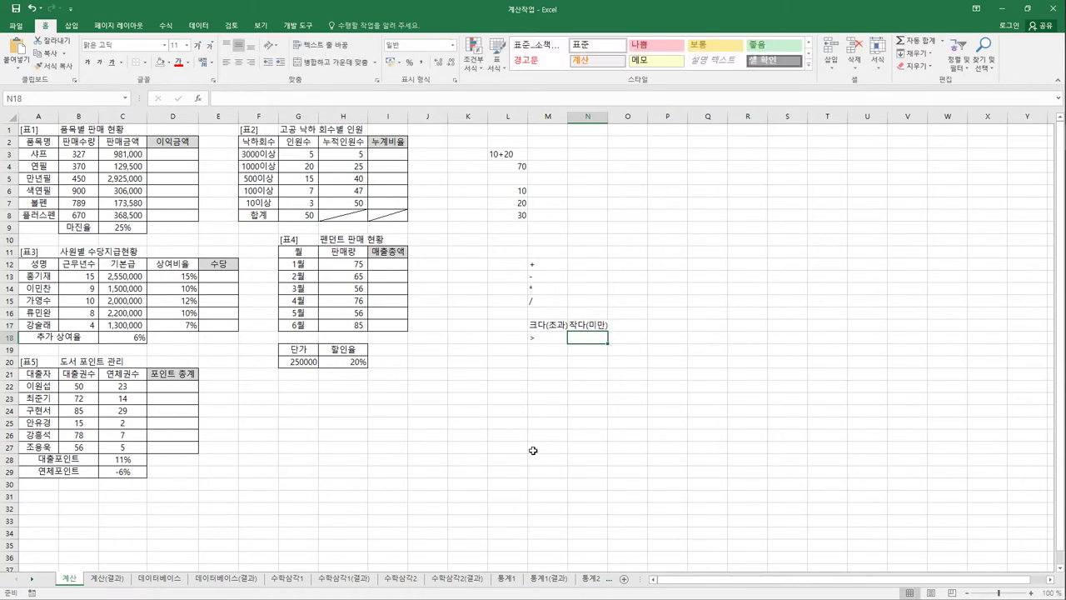
{"action": "type", "text": "<"}
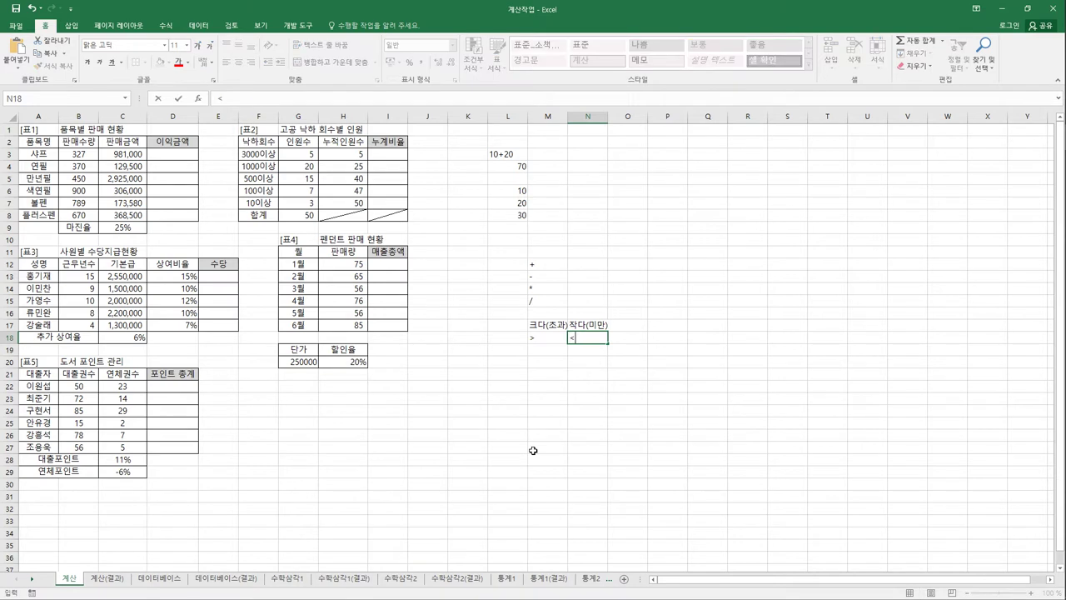
- Enter the label 이상 in cell O17 and its comparison operator >= in cell O18
{"action": "key", "text": "Tab"}
{"action": "key", "text": "Up"}
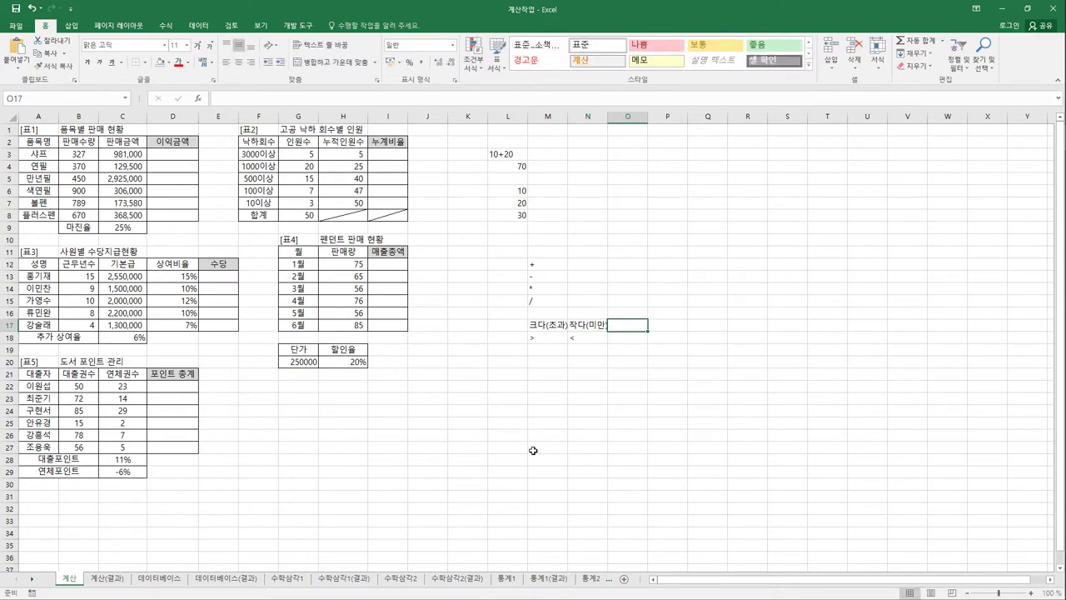
{"action": "type", "text": "이상"}
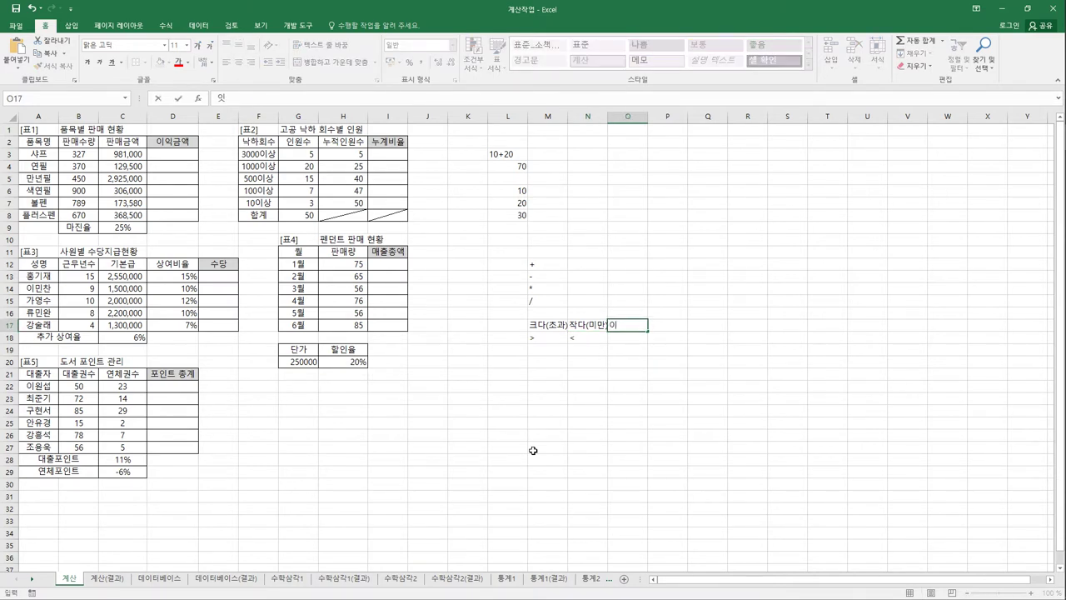
{"action": "key", "text": "Return"}
{"action": "type", "text": ">="}
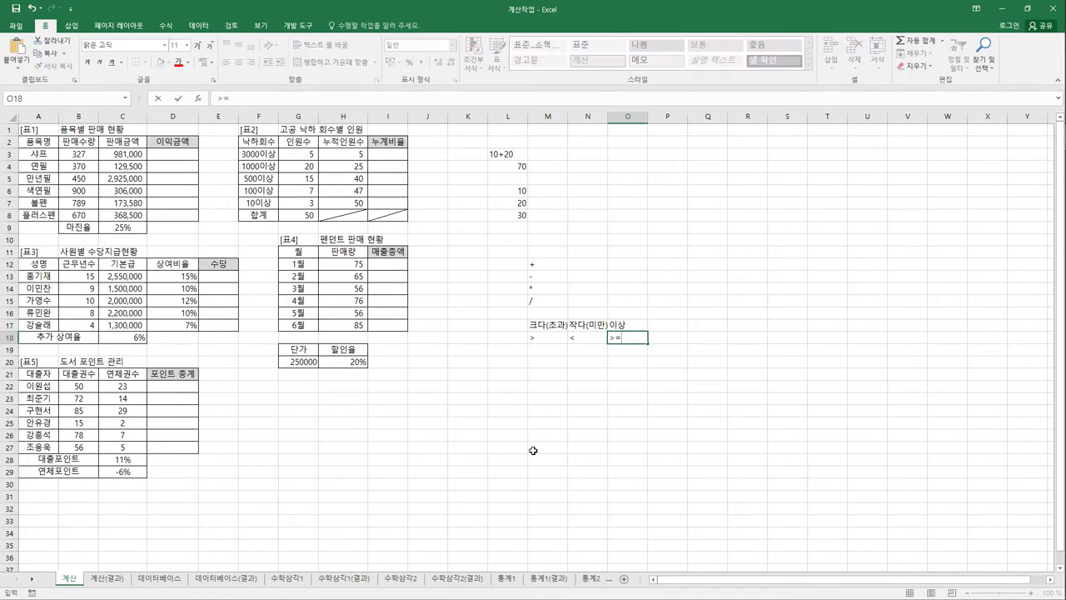
- Enter the label 이하 in cell P17 and its comparison operator <= in cell P18, and select the operator list M12:P18
{"action": "key", "text": "Tab"}
{"action": "key", "text": "Up"}
{"action": "type", "text": "이하"}
{"action": "key", "text": "Return"}
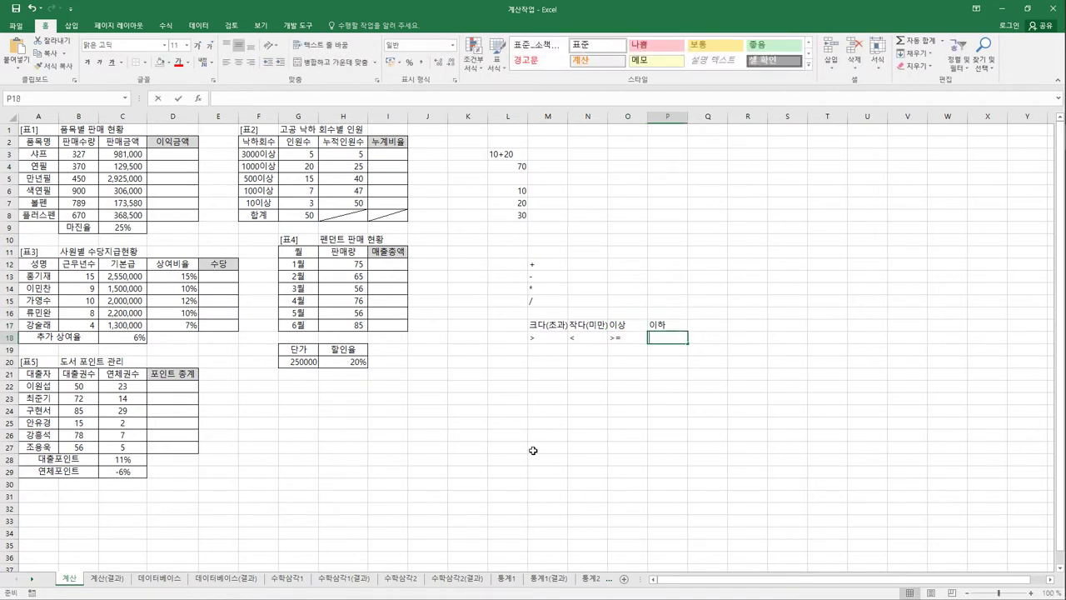
{"action": "type", "text": "<="}
{"action": "key", "text": "Return"}
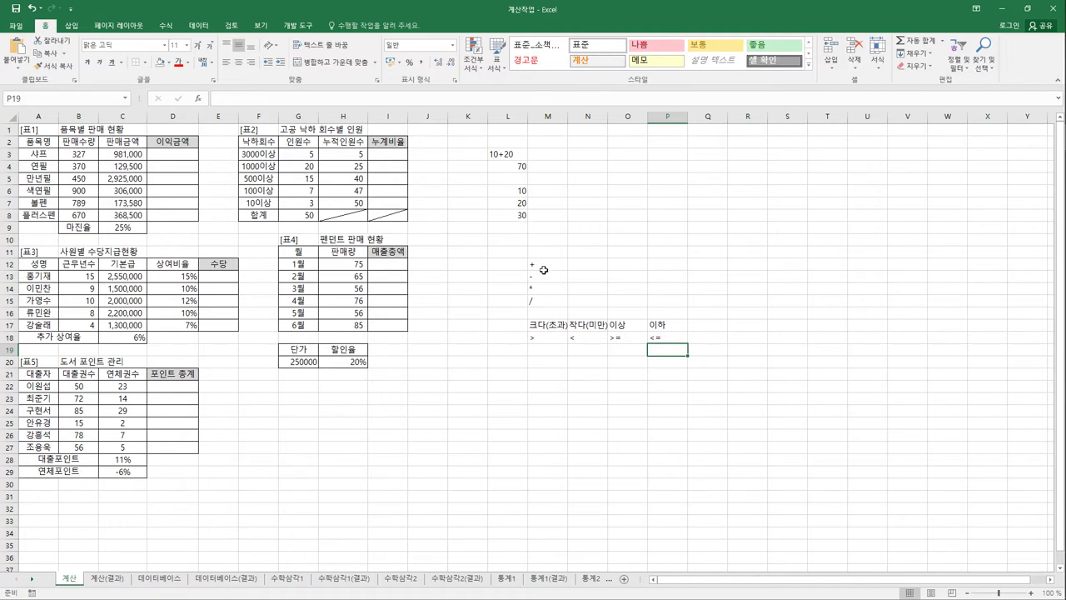
{"action": "left_click_drag", "start_coordinate": [543, 266], "coordinate": [683, 341]}
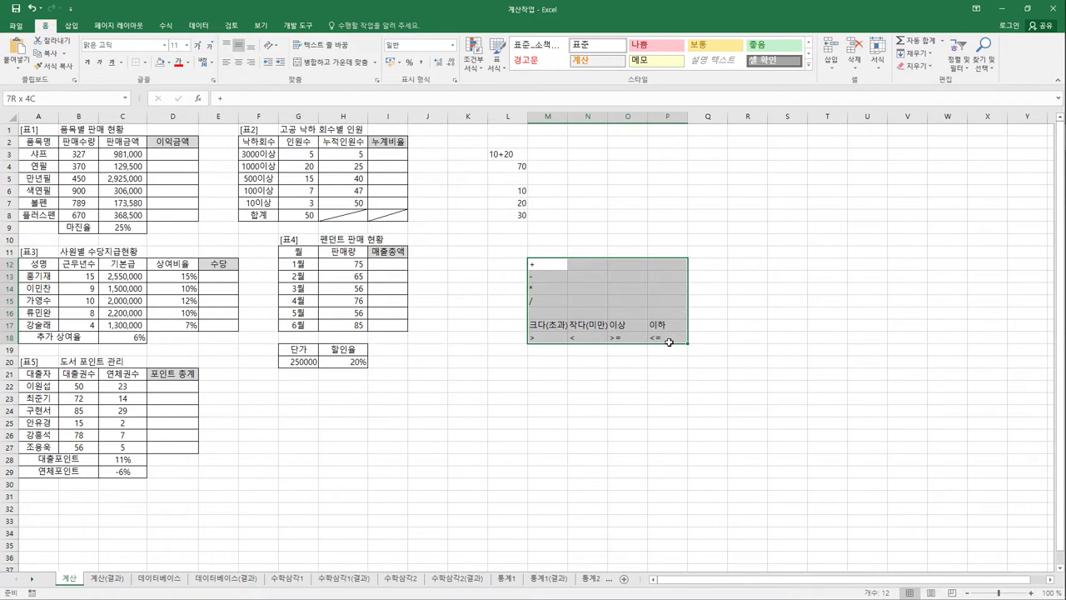
- Calculate the first 이익금액 in D3 with the formula =C3*C9 and fill it down to D8
{"action": "left_click", "coordinate": [169, 159]}
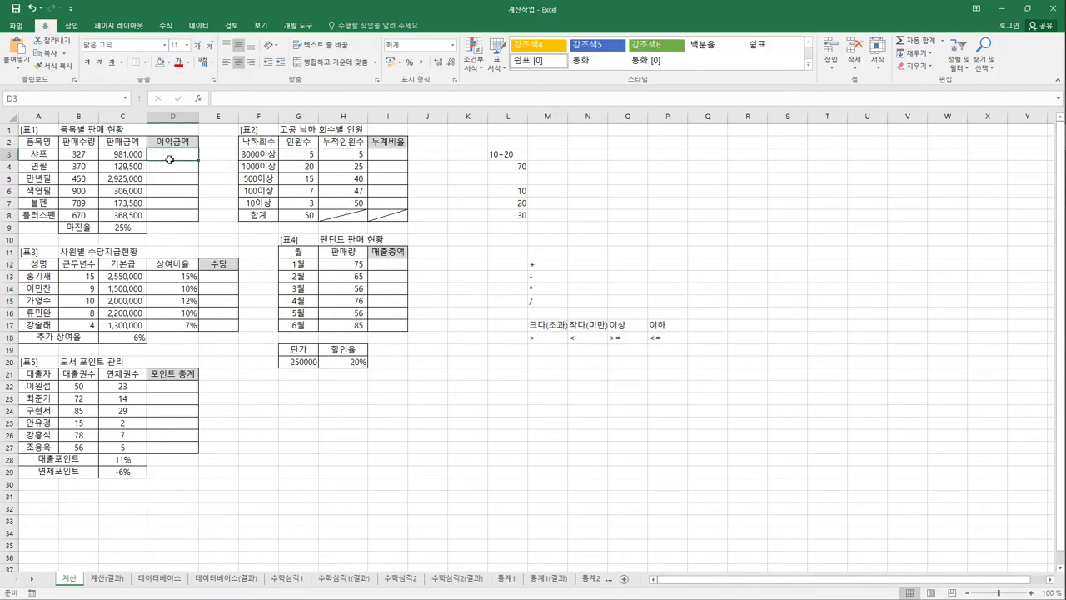
{"action": "type", "text": "="}
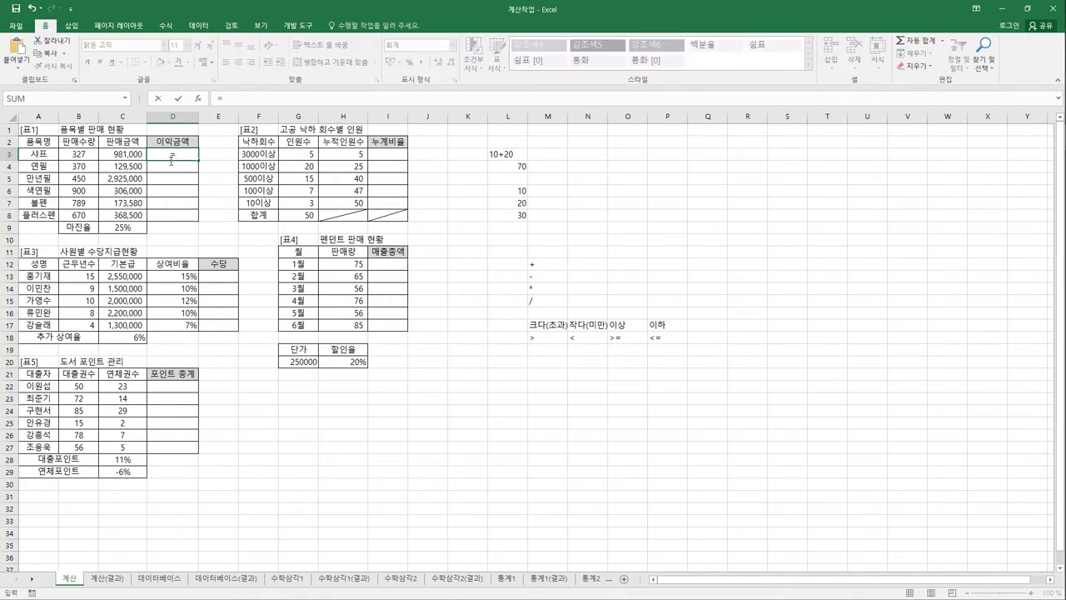
{"action": "left_click", "coordinate": [135, 158]}
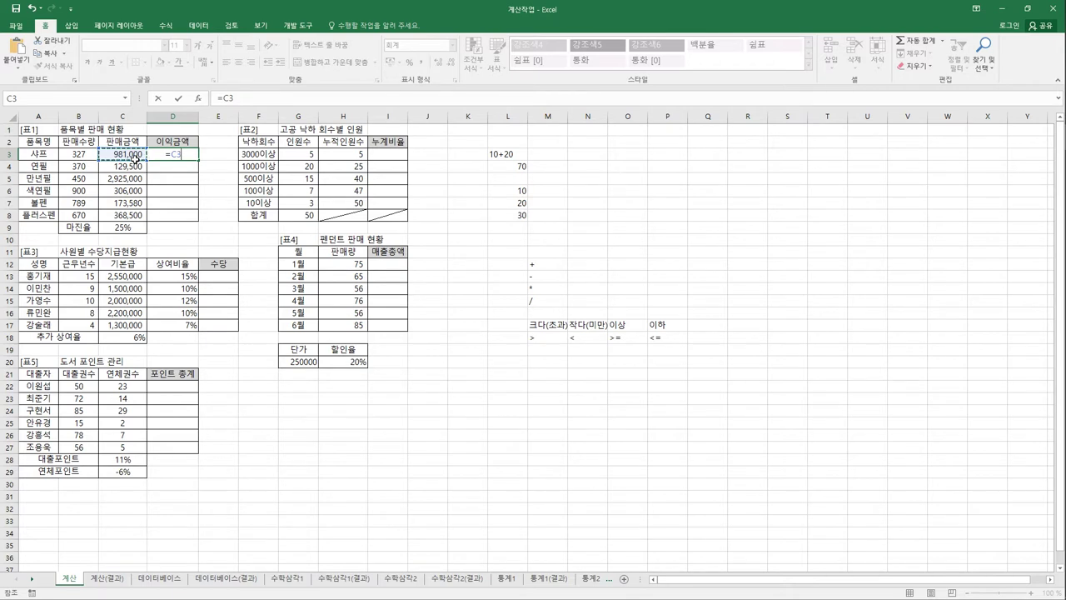
{"action": "type", "text": "*"}
{"action": "left_click", "coordinate": [119, 229]}
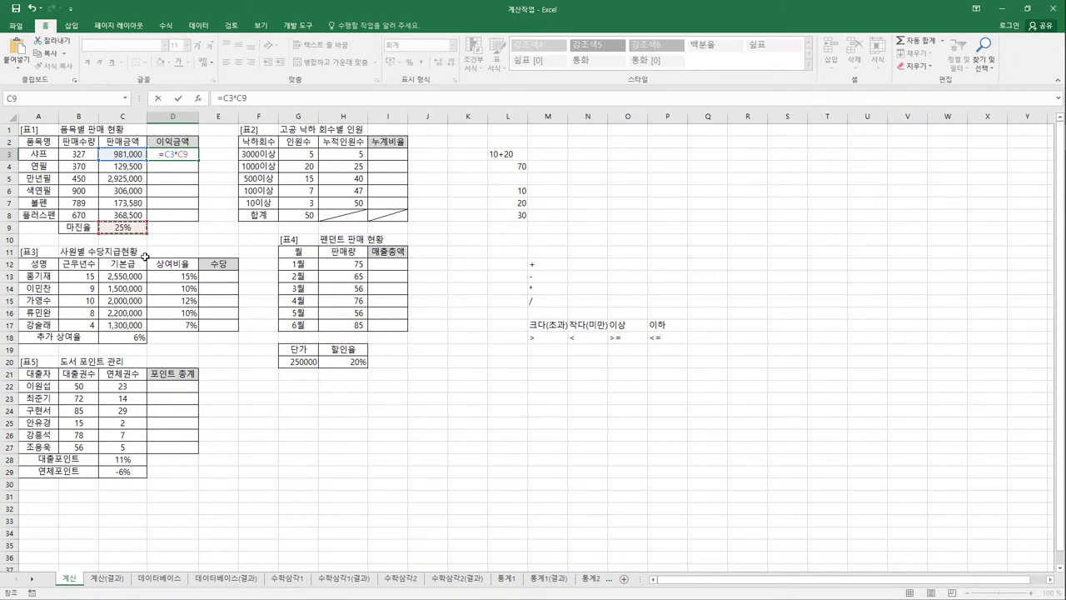
{"action": "key", "text": "Return"}
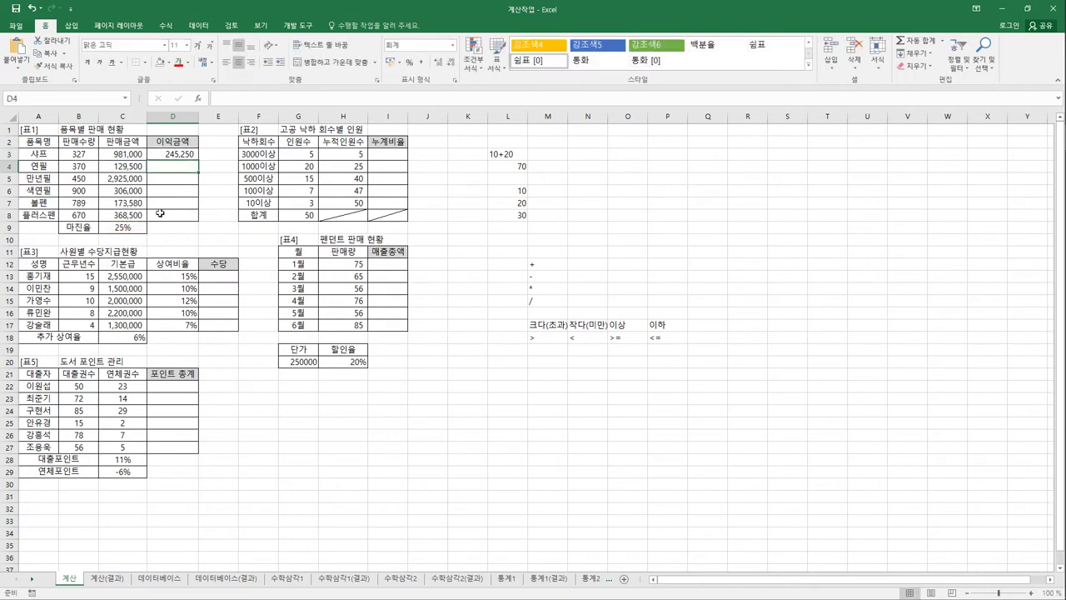
{"action": "left_click", "coordinate": [171, 155]}
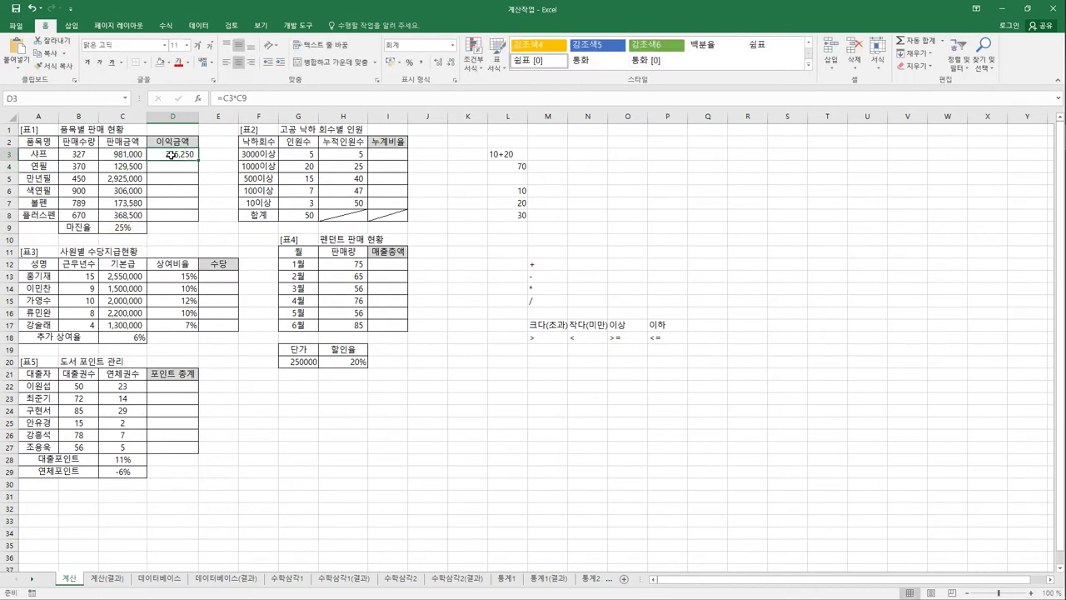
{"action": "left_click_drag", "start_coordinate": [198, 161], "coordinate": [198, 223]}
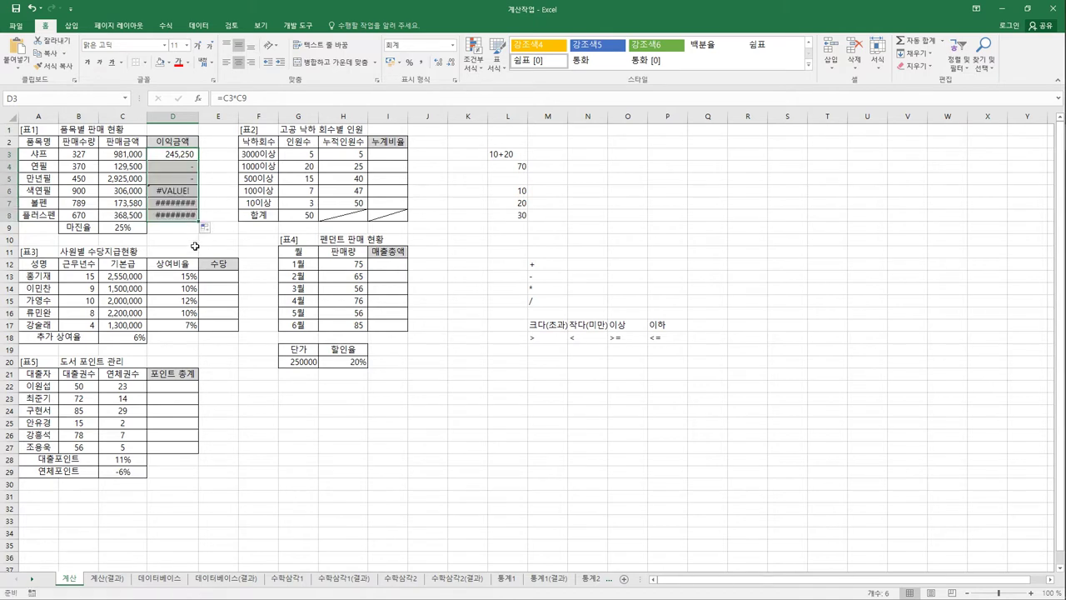
- Examine which cells the copied formulas in D8 and D6 refer to
{"action": "left_click", "coordinate": [175, 218]}
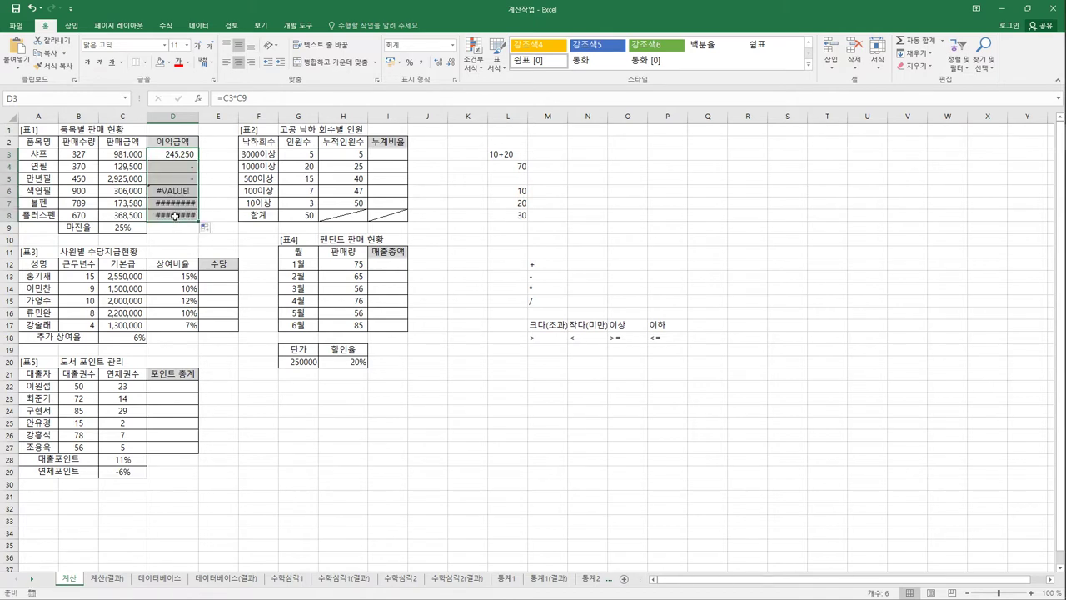
{"action": "left_click", "coordinate": [273, 99]}
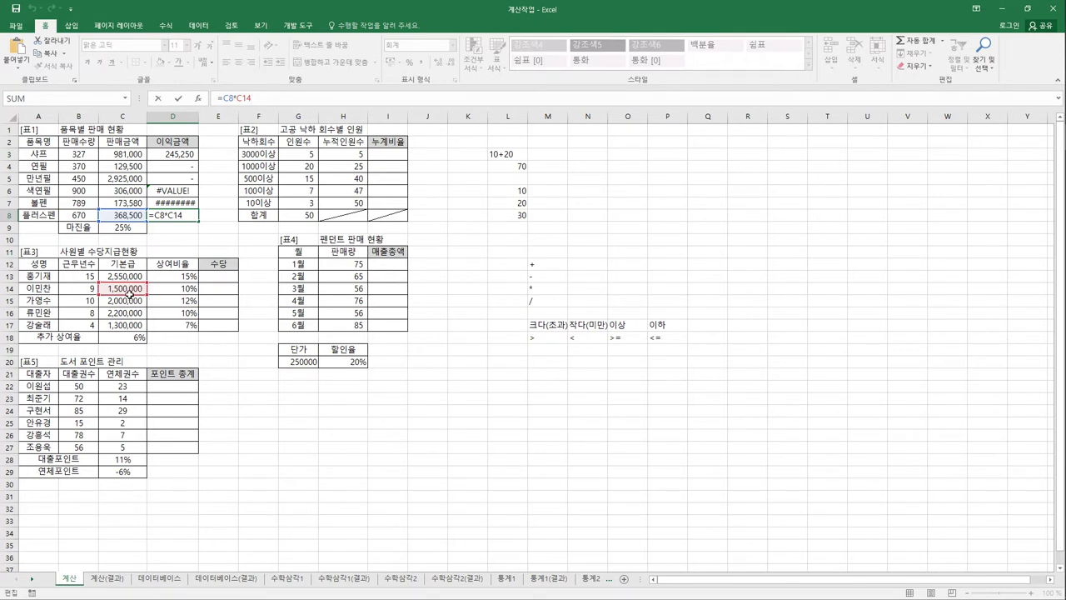
{"action": "key", "text": "ctrl+Return"}
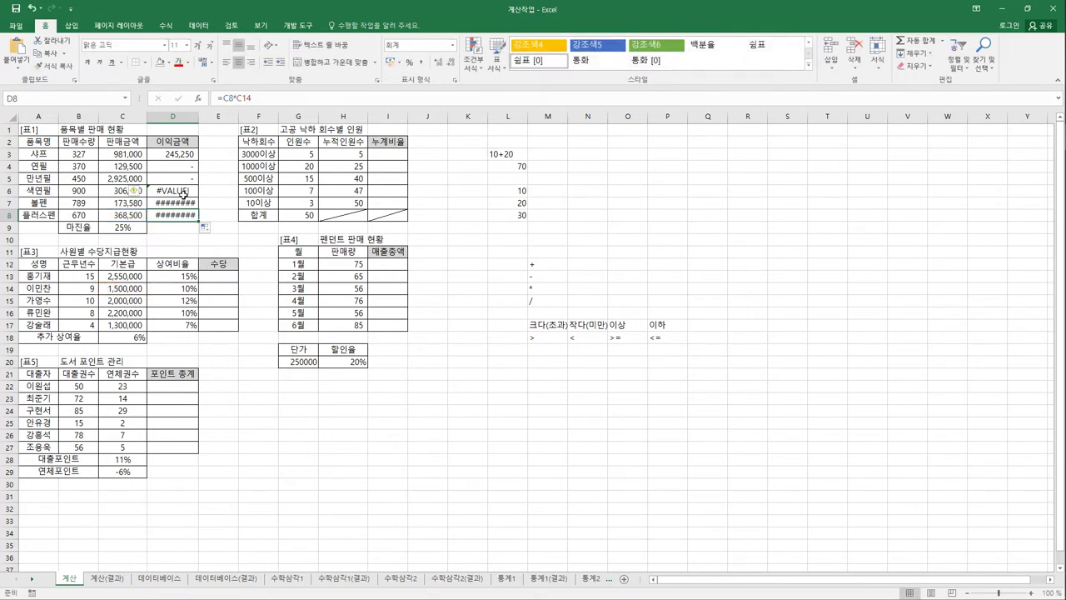
{"action": "left_click", "coordinate": [183, 191]}
{"action": "key", "text": "F2"}
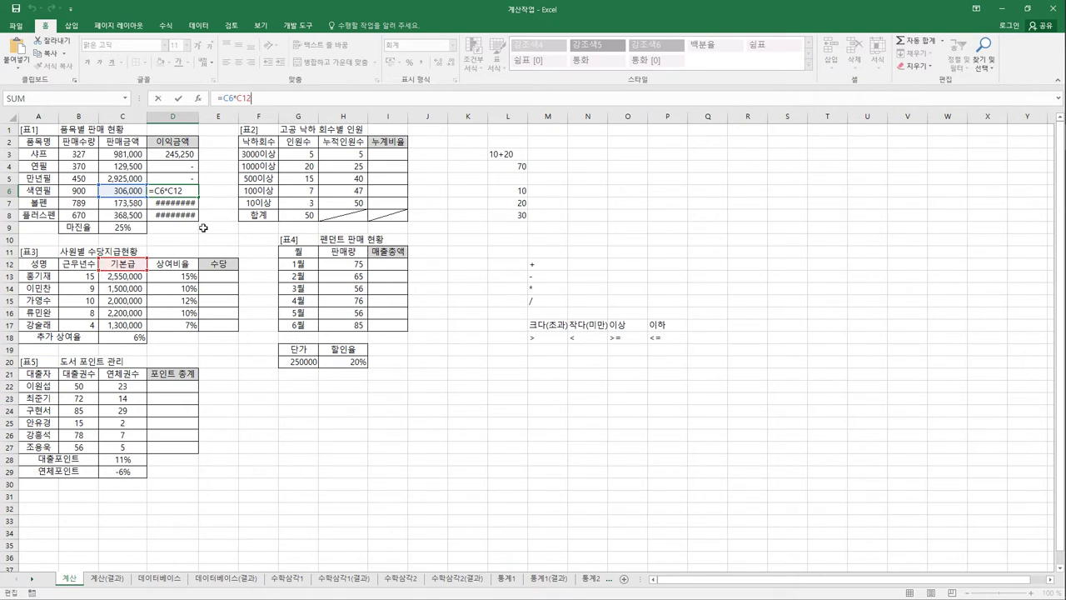
{"action": "key", "text": "ctrl+Return"}
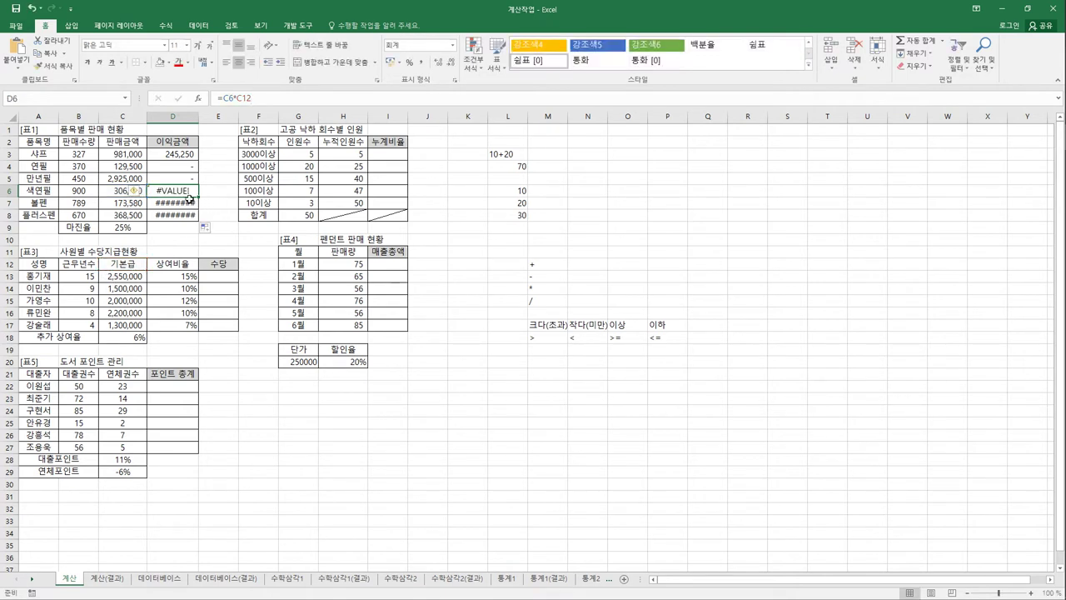
- Compare the formula in D3 with the two cells it multiplies, C3 and the 마진율 cell C9
{"action": "left_click", "coordinate": [179, 157]}
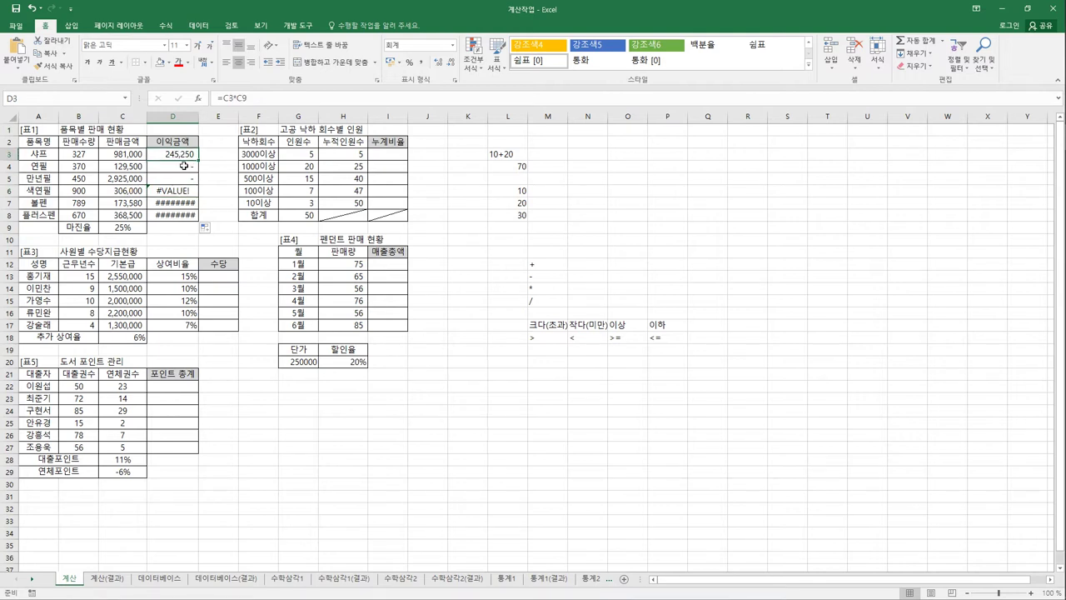
{"action": "left_click", "coordinate": [125, 157]}
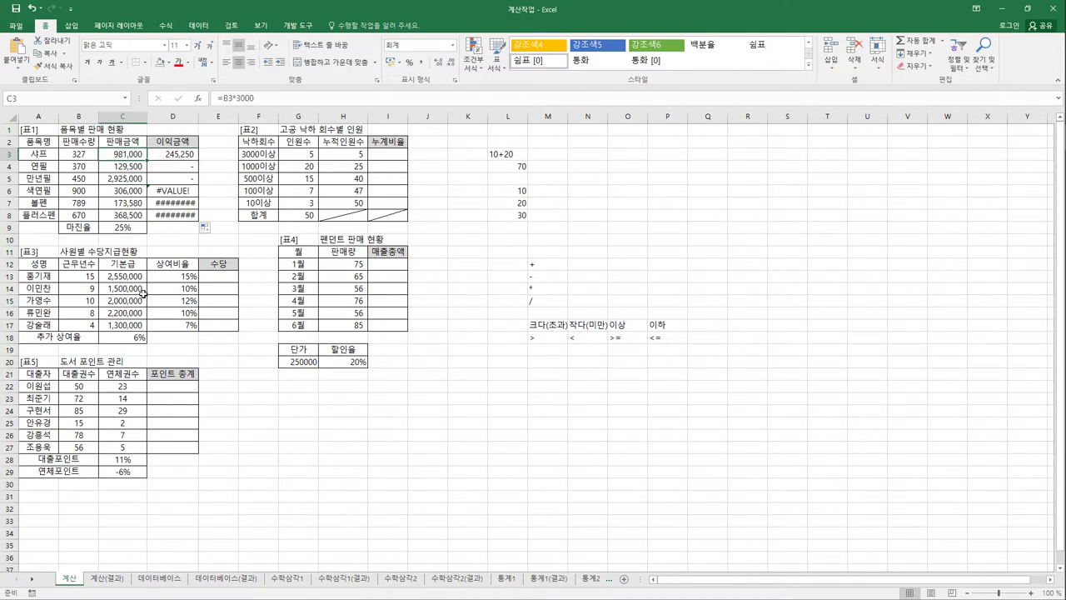
{"action": "left_click", "coordinate": [187, 156]}
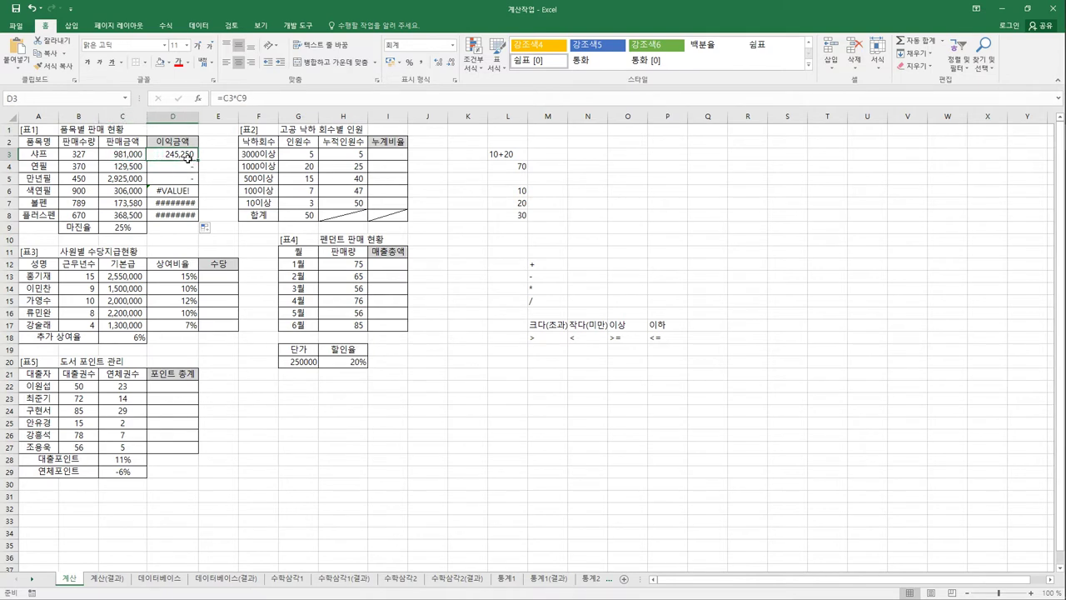
{"action": "left_click", "coordinate": [122, 230]}
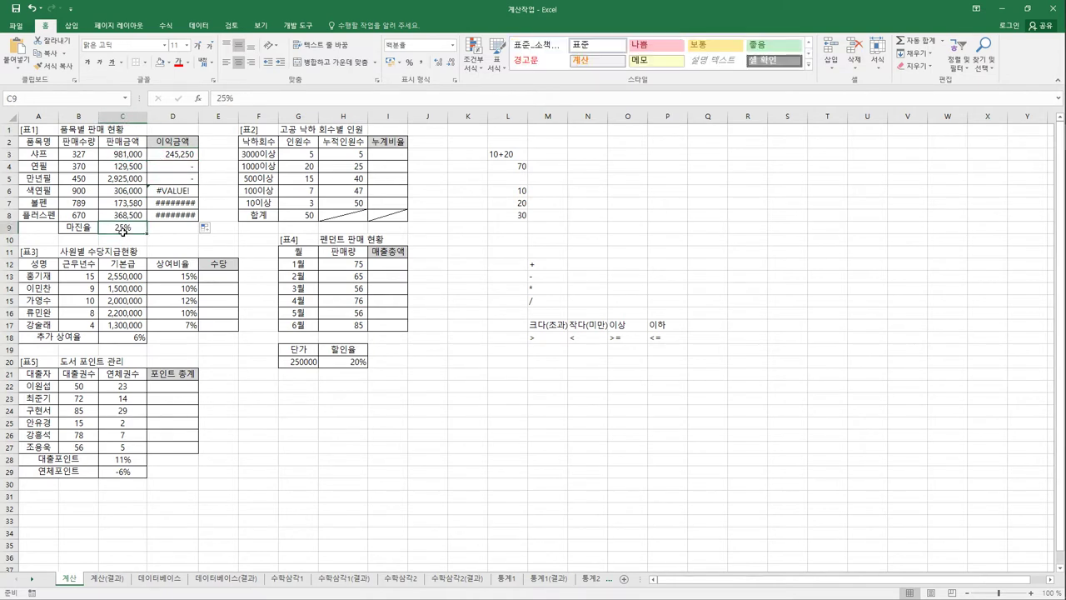
{"action": "left_click", "coordinate": [170, 158]}
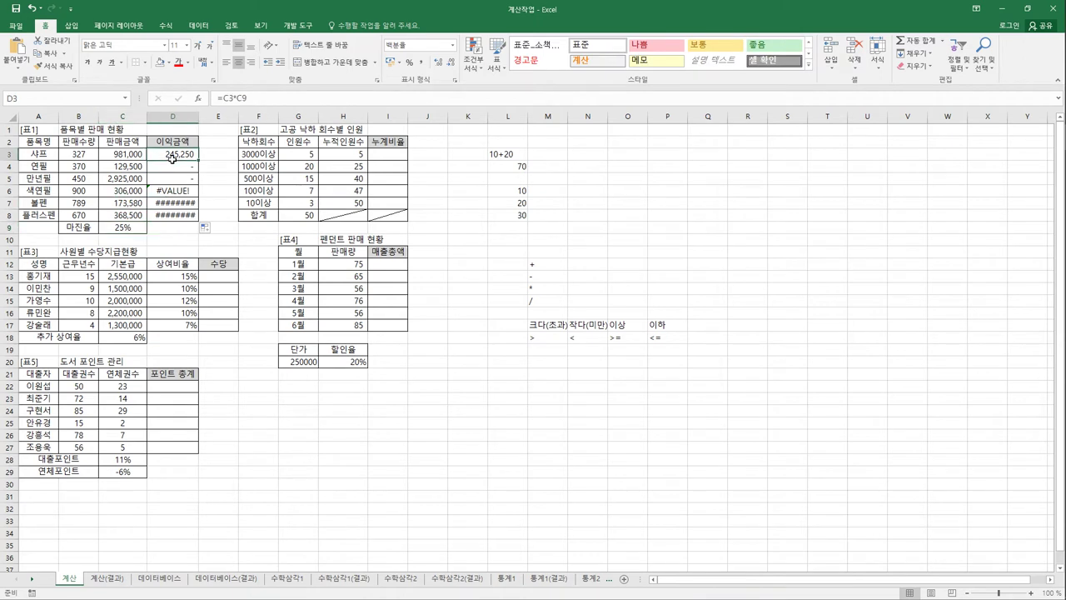
{"action": "left_click", "coordinate": [131, 224]}
- Make the 마진율 reference in D3 absolute so the formula reads =C3*$C$9, and refill it down to D8
{"action": "left_click", "coordinate": [182, 157]}
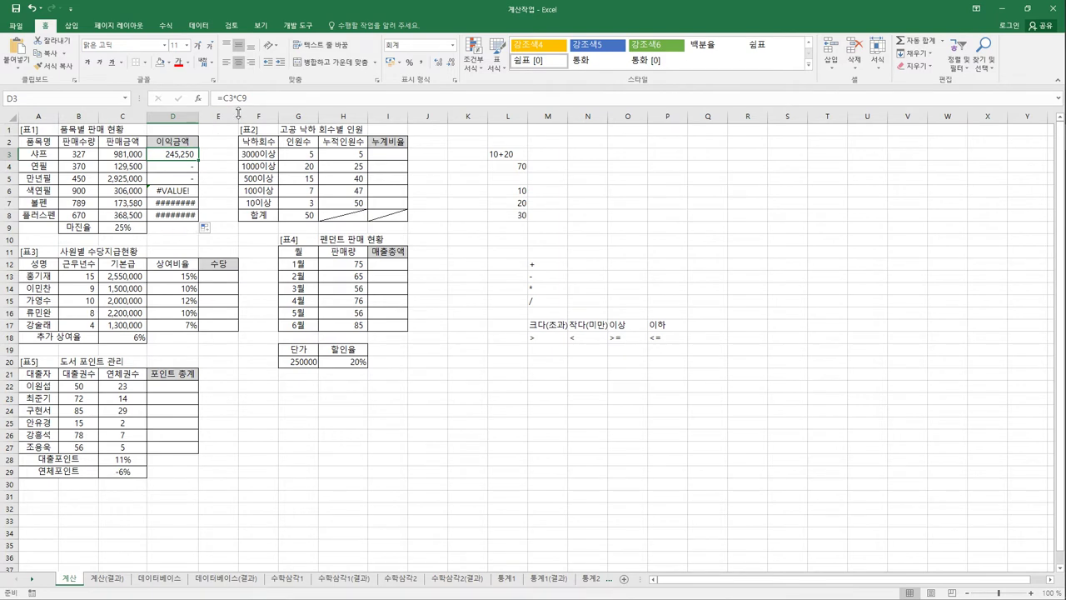
{"action": "left_click", "coordinate": [254, 98]}
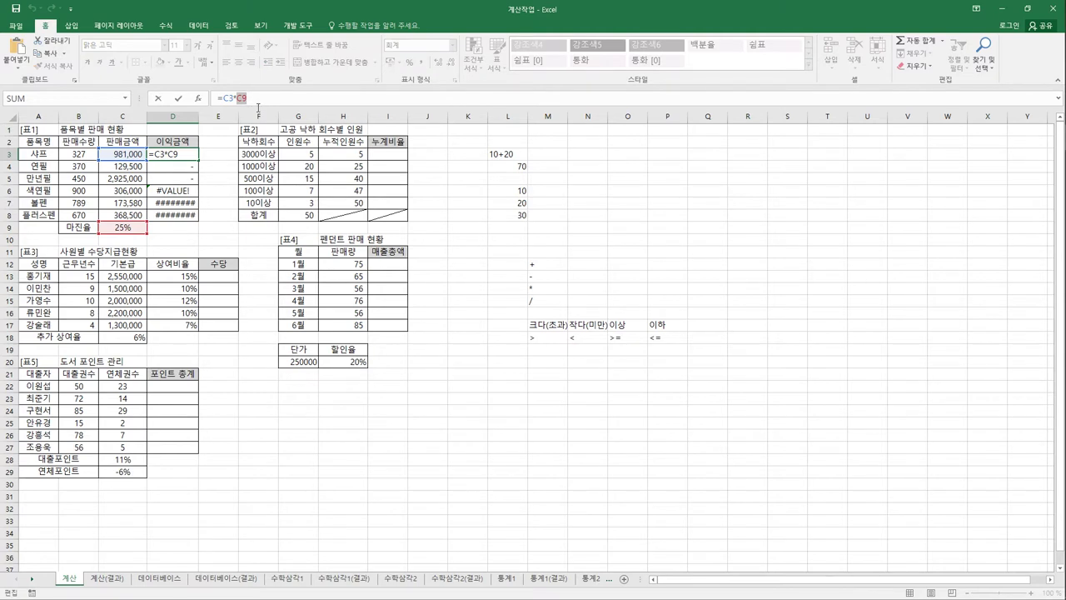
{"action": "key", "text": "F4"}
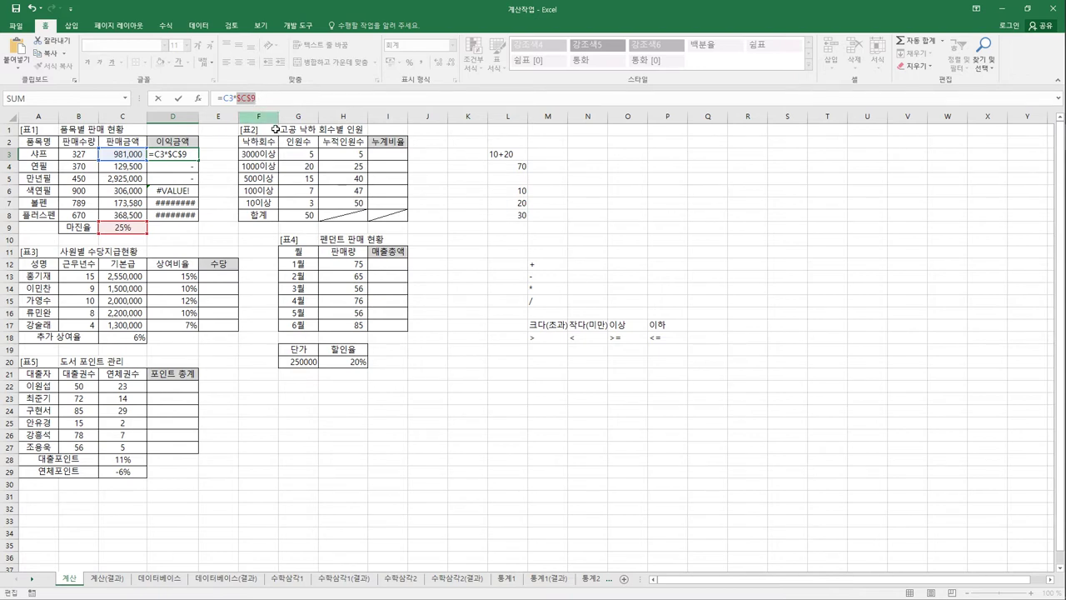
{"action": "key", "text": "Return"}
{"action": "left_click", "coordinate": [193, 157]}
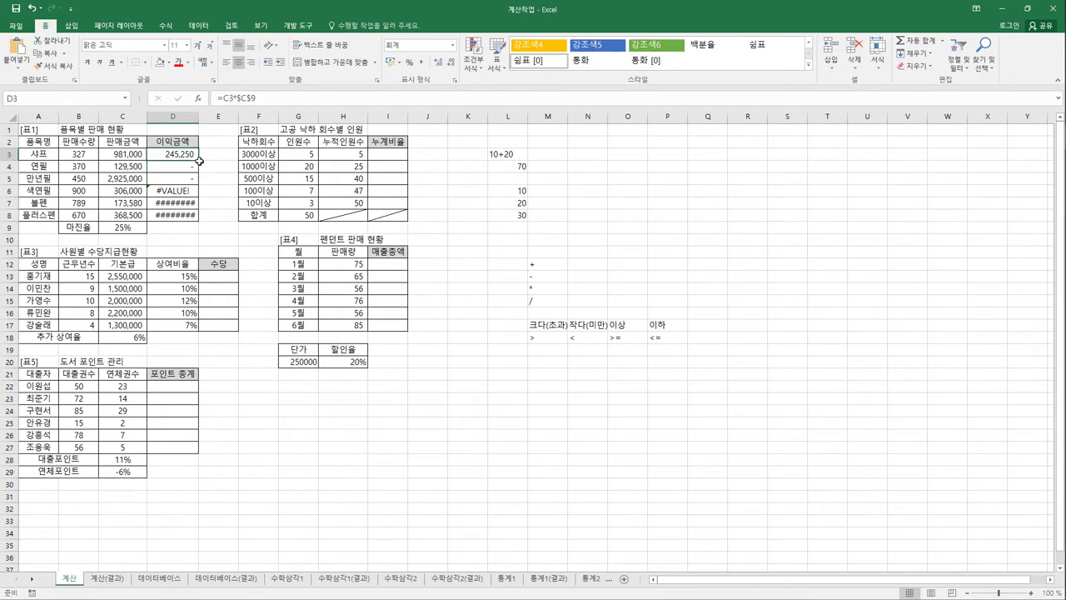
{"action": "left_click_drag", "start_coordinate": [199, 161], "coordinate": [200, 230]}
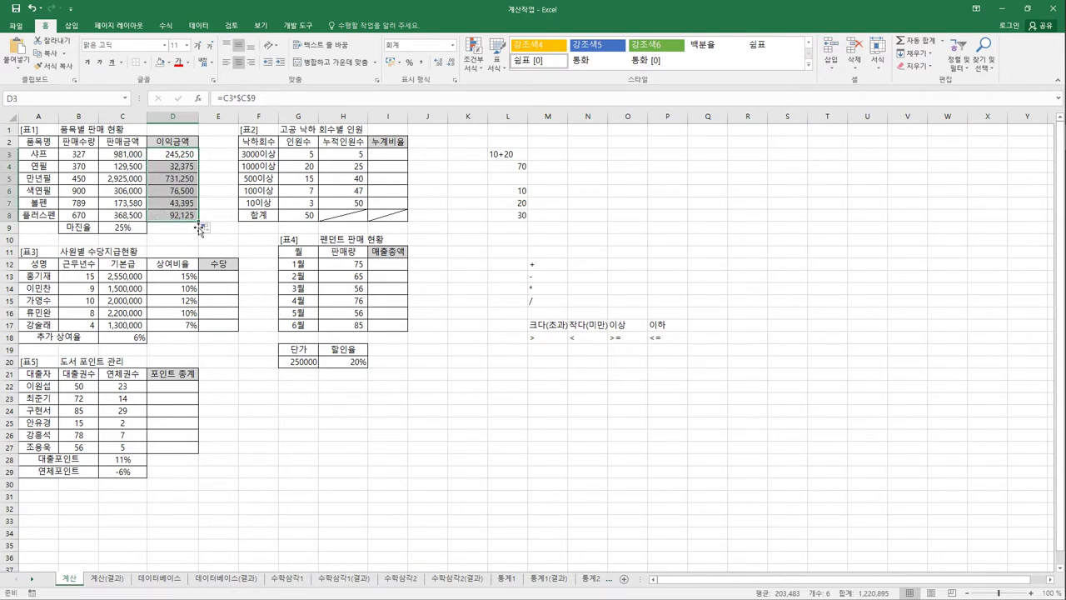
- Examine which cells the refilled 이익금액 formula in D8 refers to, and check the formulas in D4 and D3
{"action": "left_click", "coordinate": [188, 217]}
{"action": "left_click", "coordinate": [266, 104]}
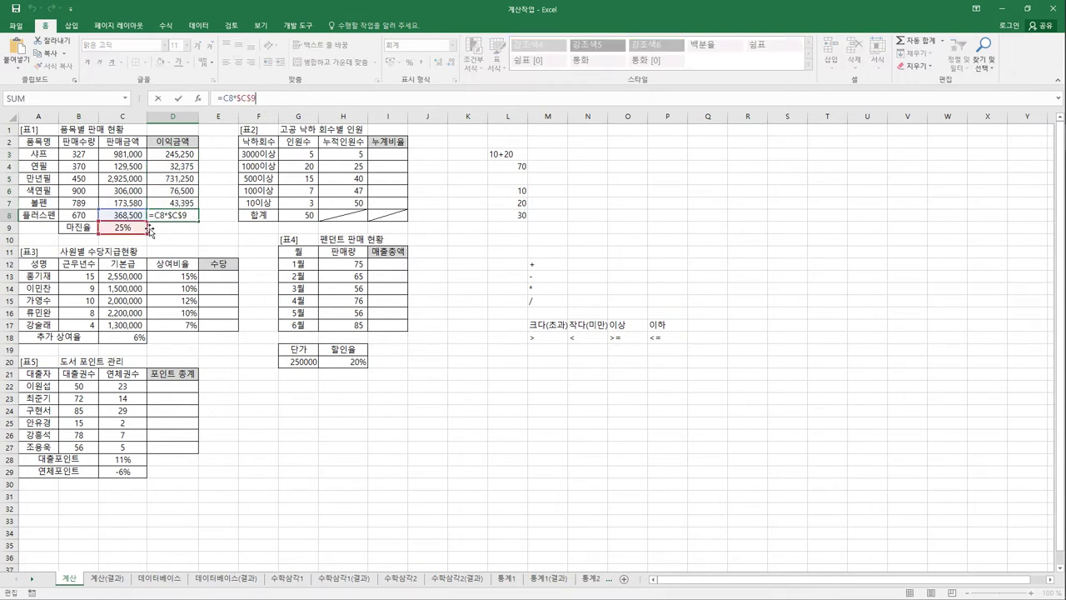
{"action": "key", "text": "Escape"}
{"action": "left_click", "coordinate": [188, 166]}
{"action": "left_click", "coordinate": [188, 155]}
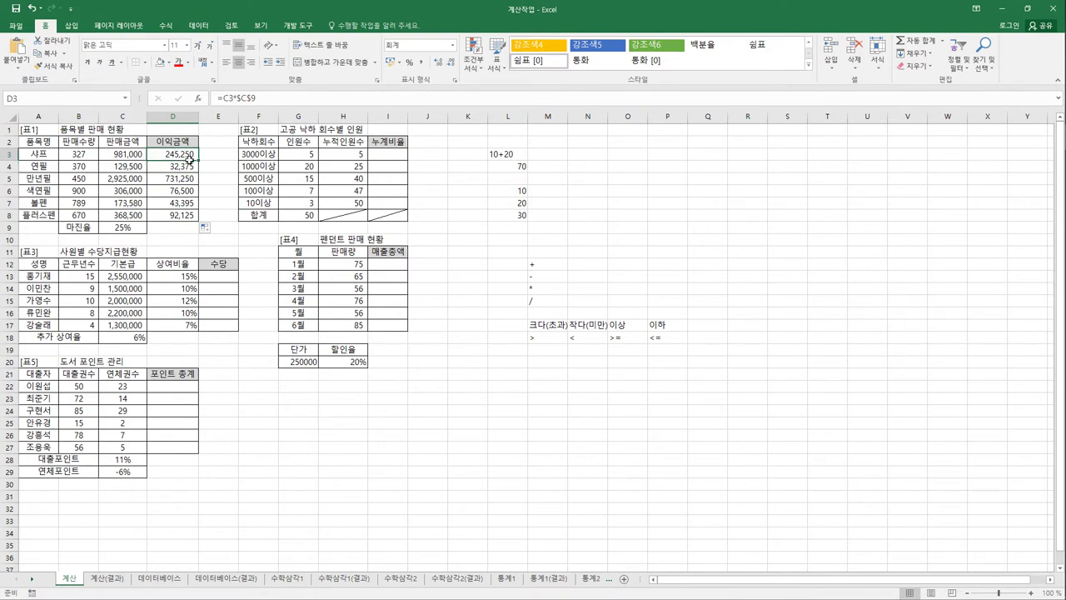
- Calculate the first 누계비율 of 표2 in I3 with =H3/$G$8 and fill it down to I7
{"action": "left_click", "coordinate": [398, 163]}
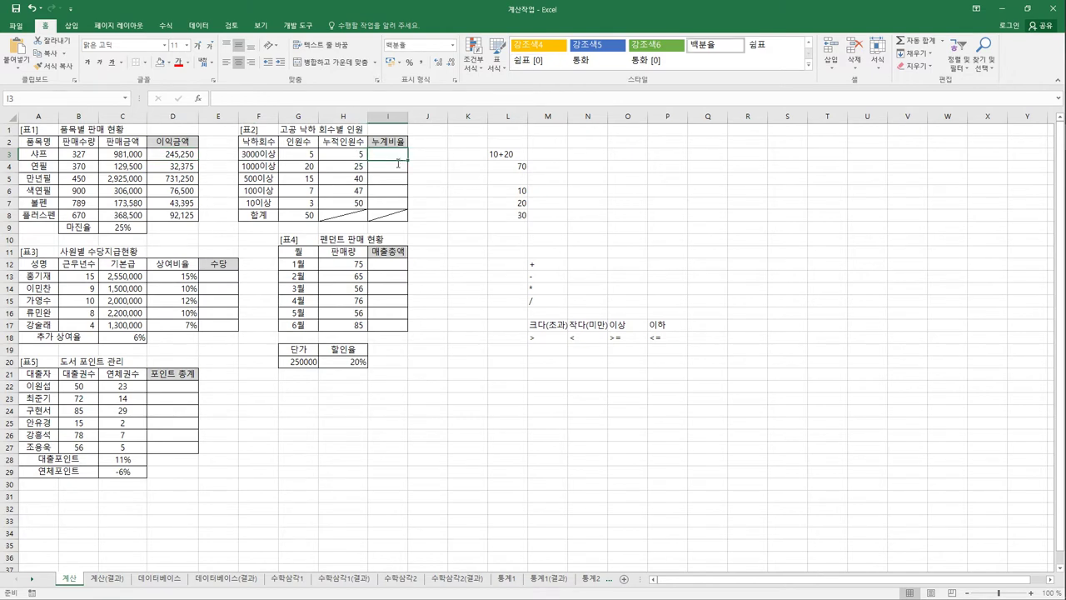
{"action": "type", "text": "="}
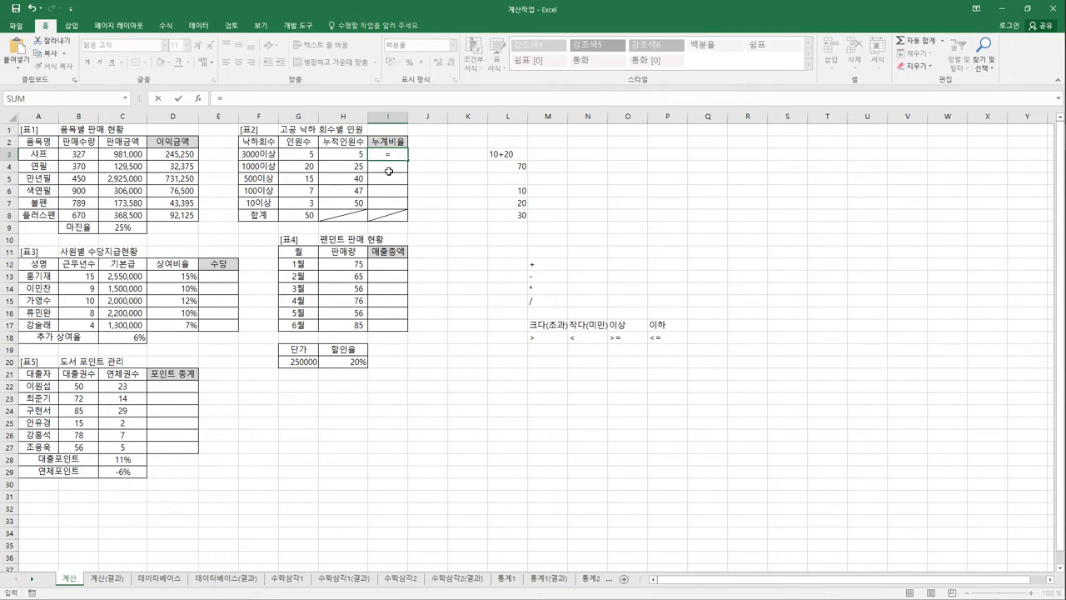
{"action": "left_click", "coordinate": [361, 158]}
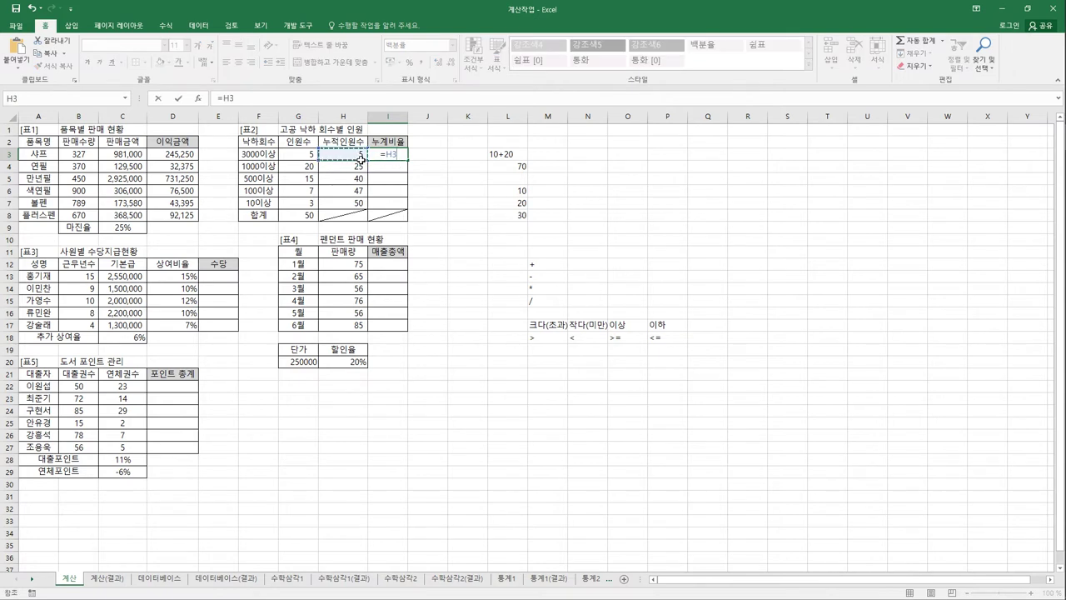
{"action": "type", "text": "/"}
{"action": "left_click", "coordinate": [311, 218]}
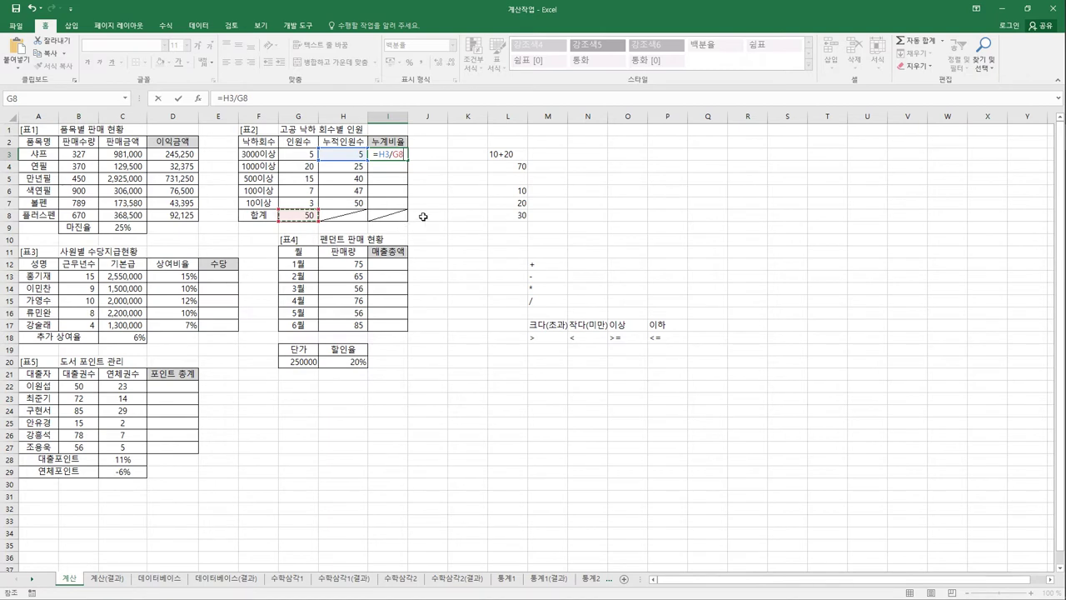
{"action": "key", "text": "F4"}
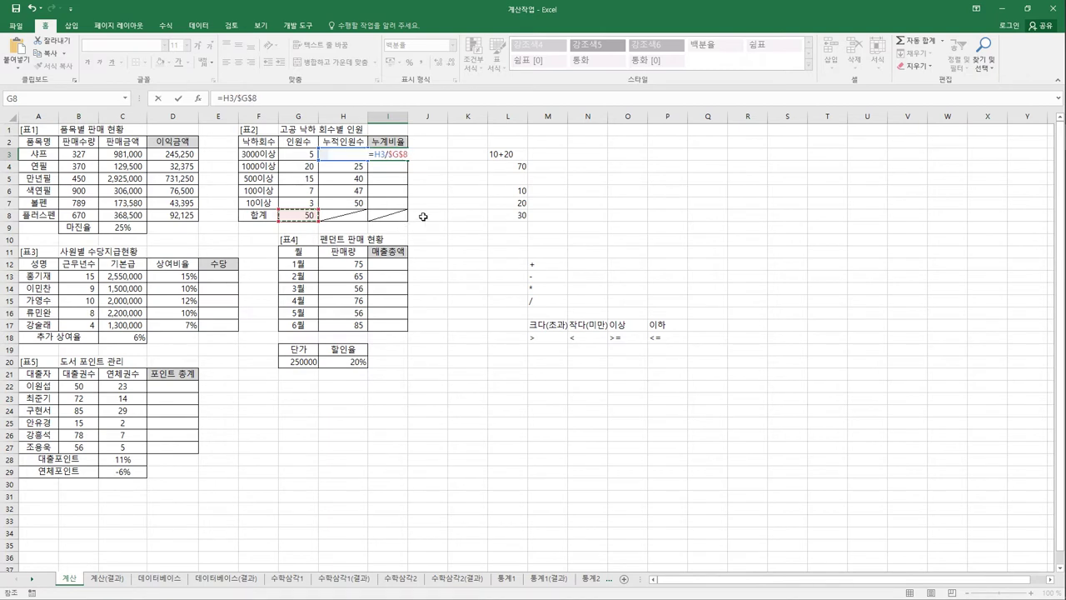
{"action": "key", "text": "Return"}
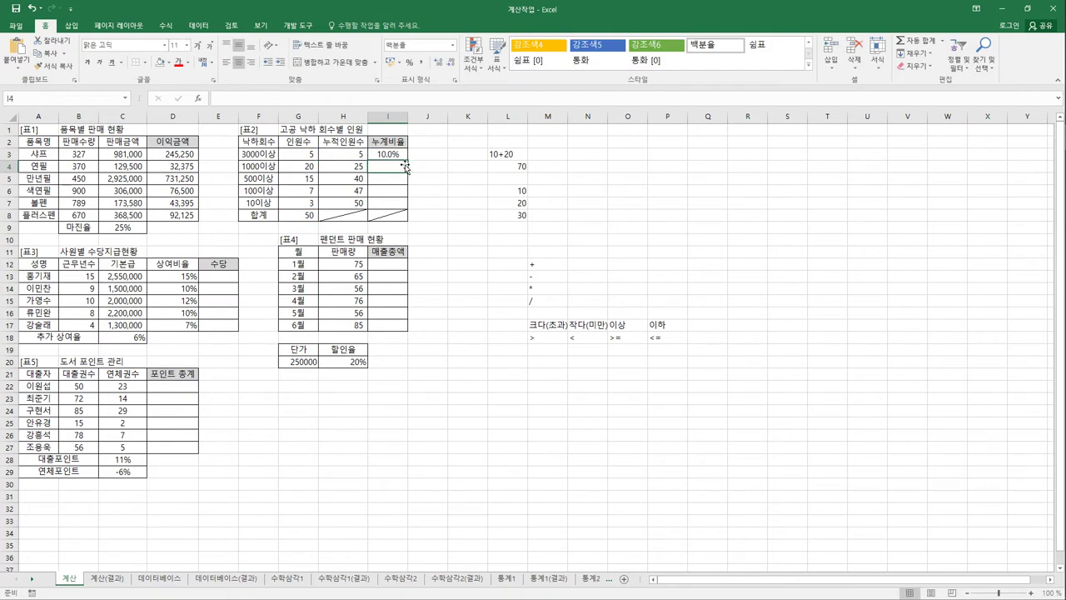
{"action": "left_click", "coordinate": [392, 154]}
{"action": "left_click_drag", "start_coordinate": [407, 160], "coordinate": [409, 211]}
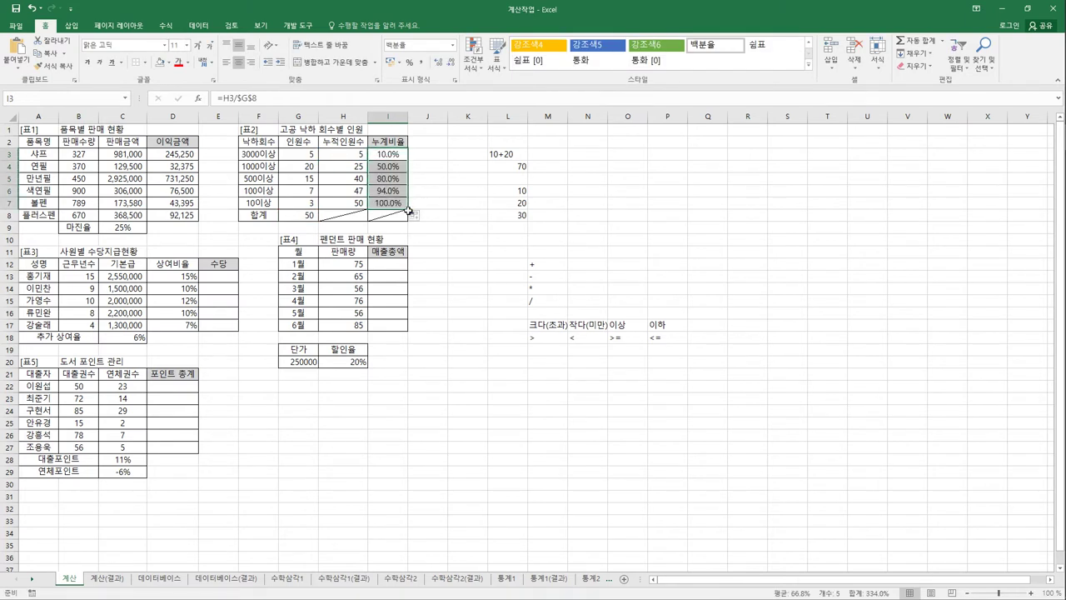
- Calculate the first 수당 of 표3 in E13 with =C13+C13*(D13+$C$18) and fill it down to E17
{"action": "left_click", "coordinate": [210, 283]}
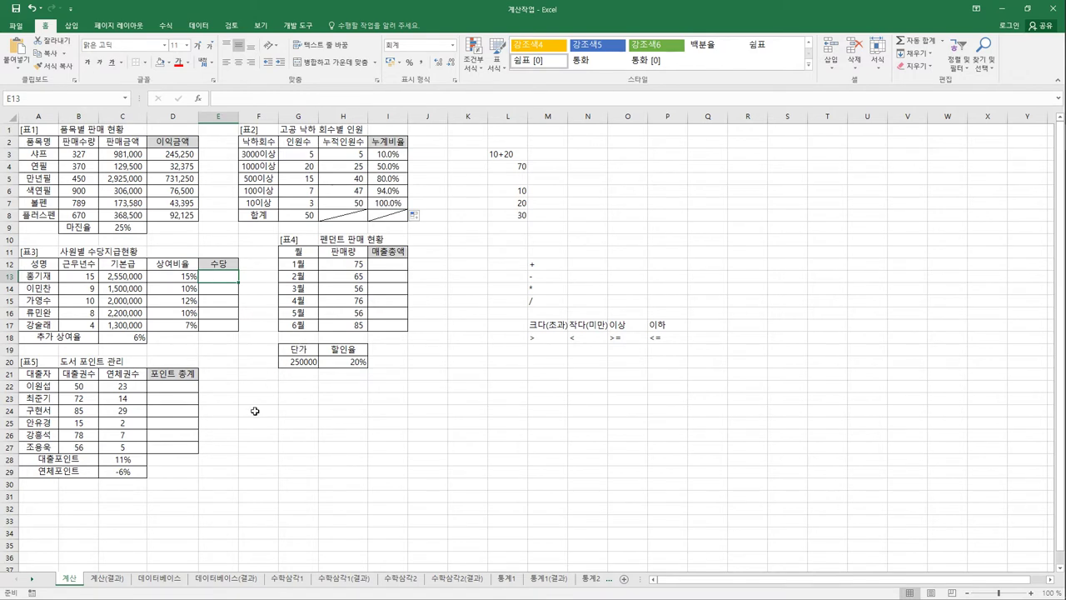
{"action": "type", "text": "="}
{"action": "left_click", "coordinate": [133, 276]}
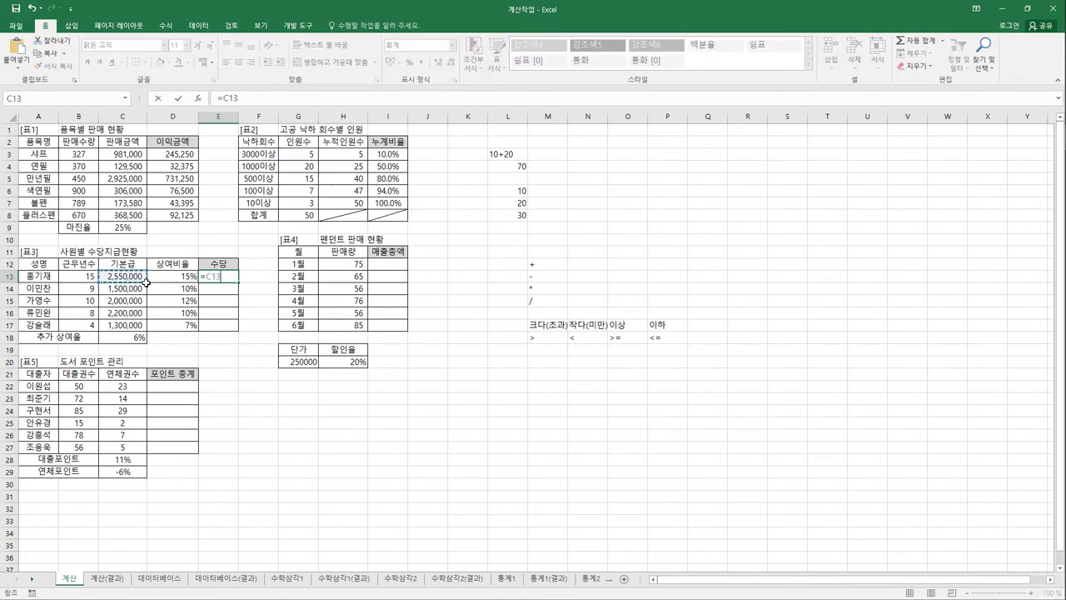
{"action": "type", "text": "+"}
{"action": "left_click", "coordinate": [111, 279]}
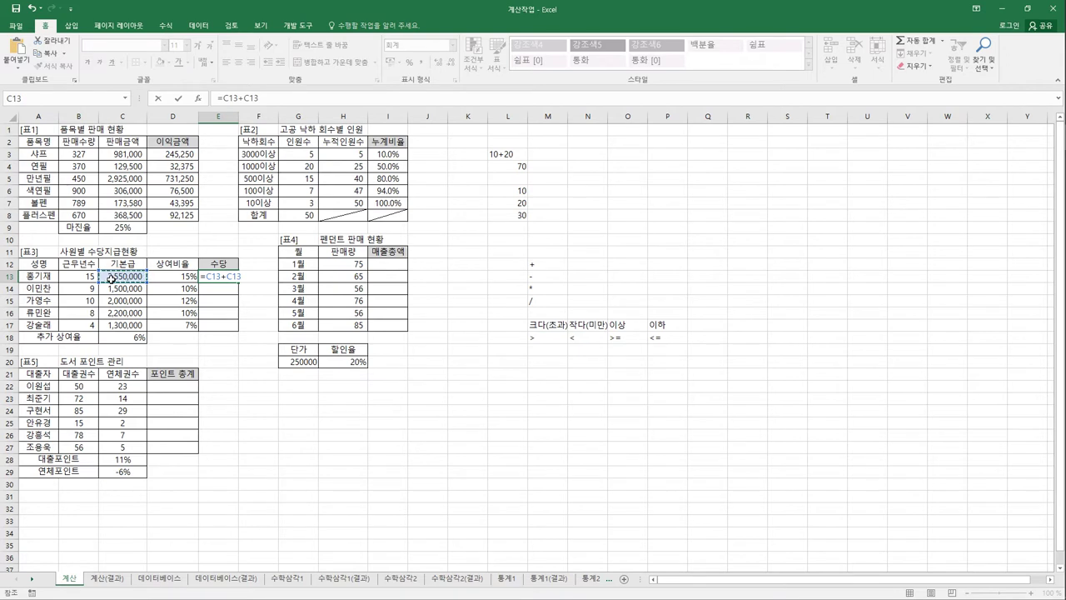
{"action": "type", "text": "*("}
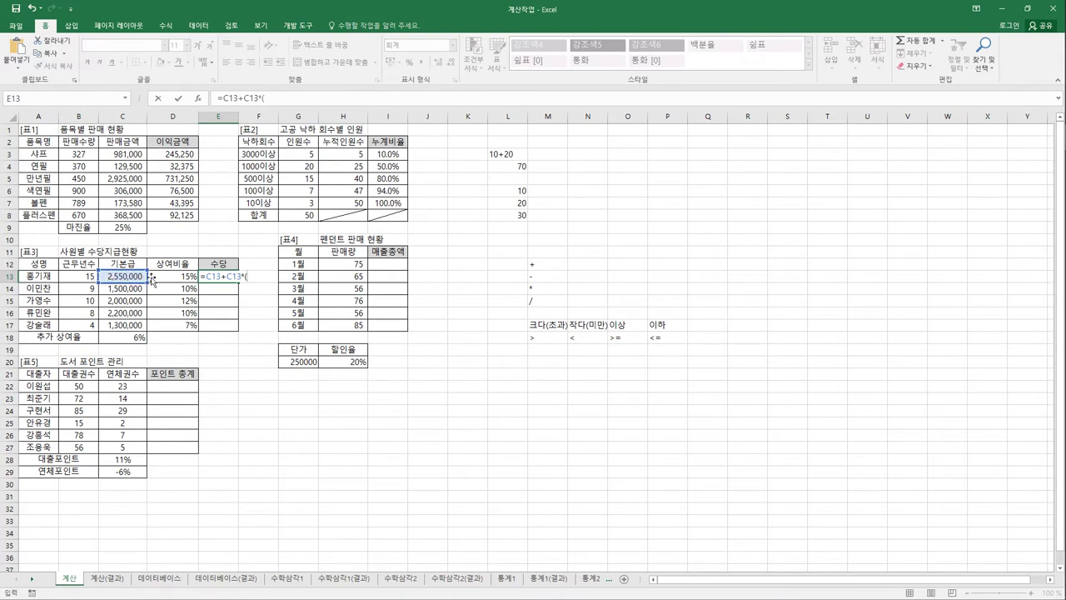
{"action": "left_click", "coordinate": [169, 279]}
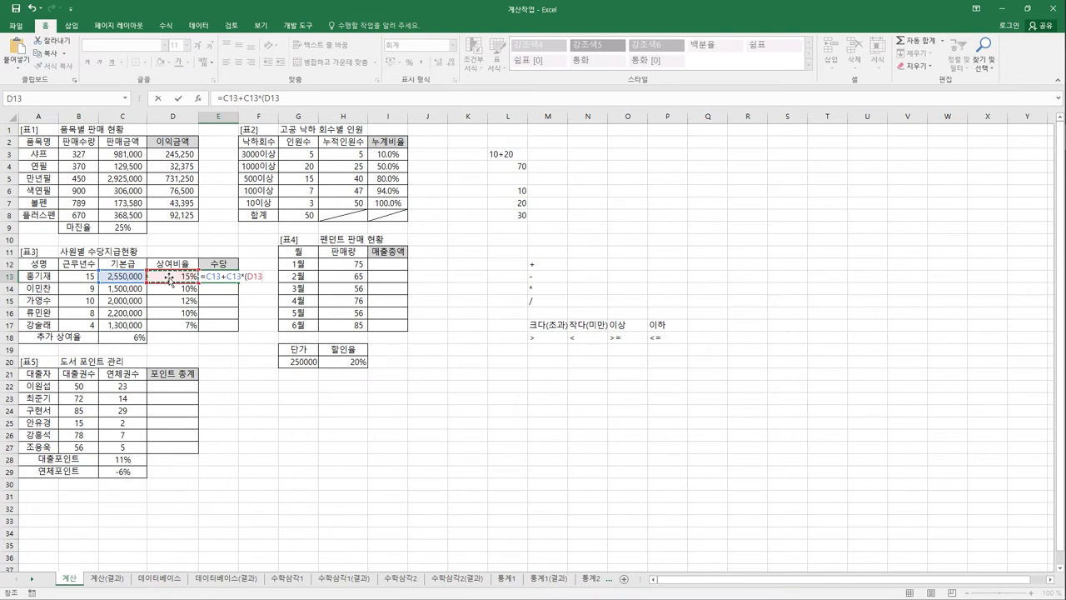
{"action": "type", "text": "+"}
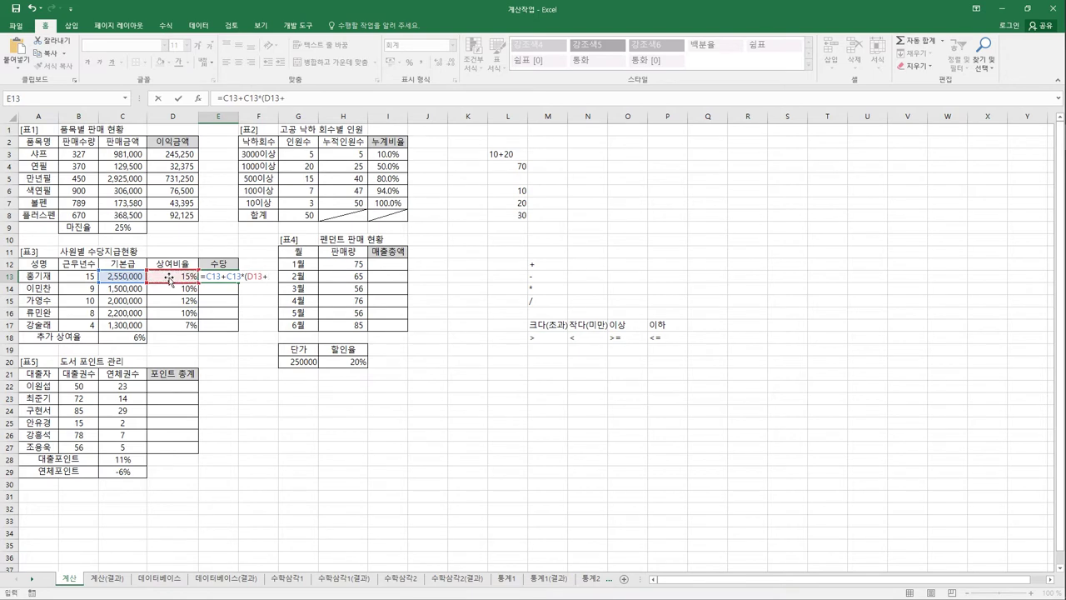
{"action": "left_click", "coordinate": [142, 339]}
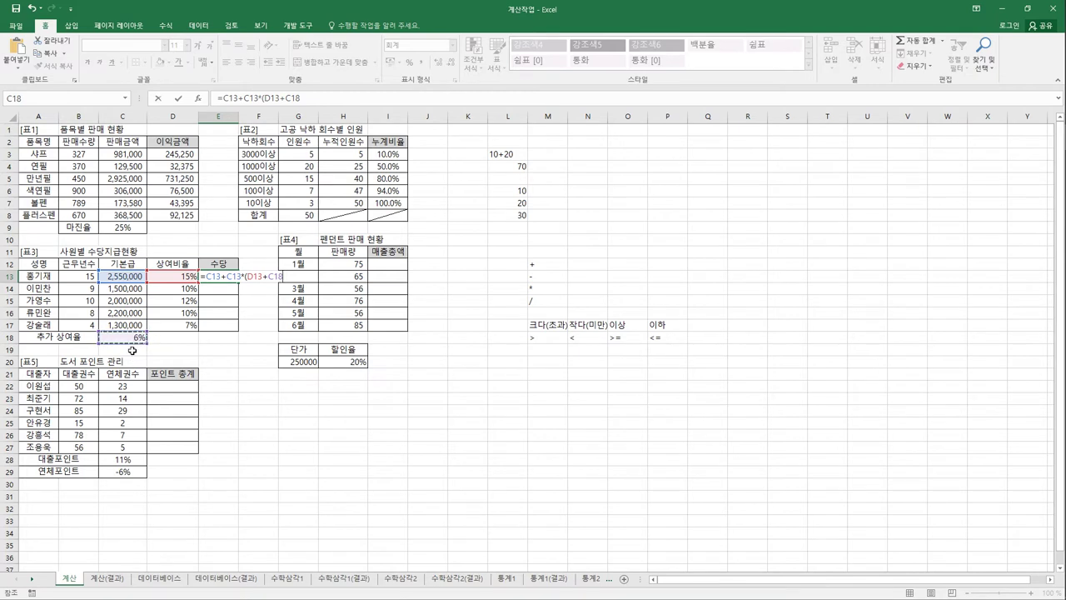
{"action": "key", "text": "F4"}
{"action": "key", "text": "Return"}
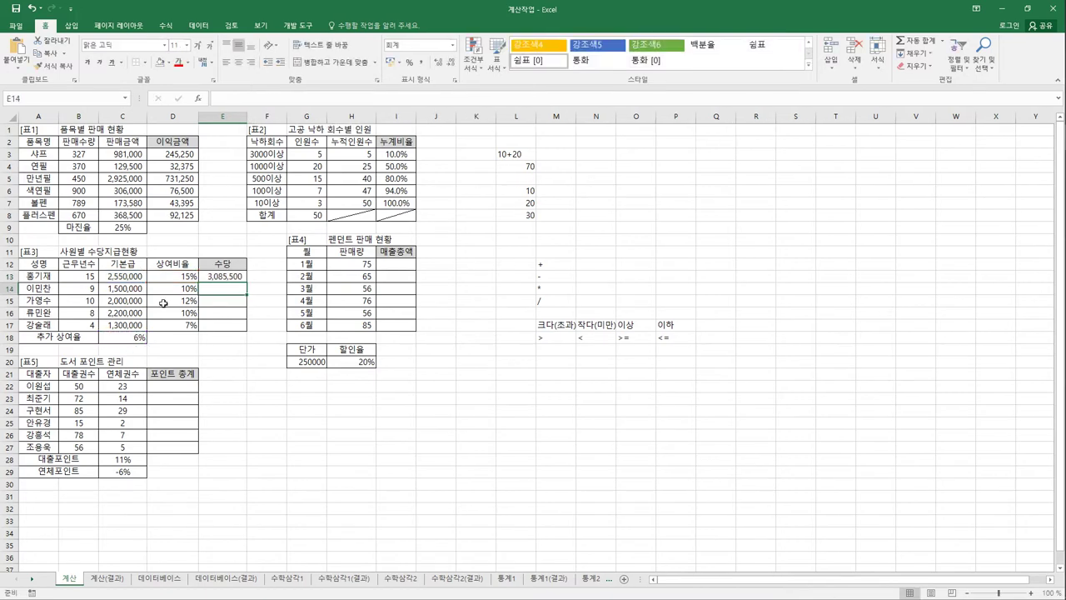
{"action": "left_click", "coordinate": [218, 278]}
{"action": "left_click_drag", "start_coordinate": [242, 284], "coordinate": [246, 333]}
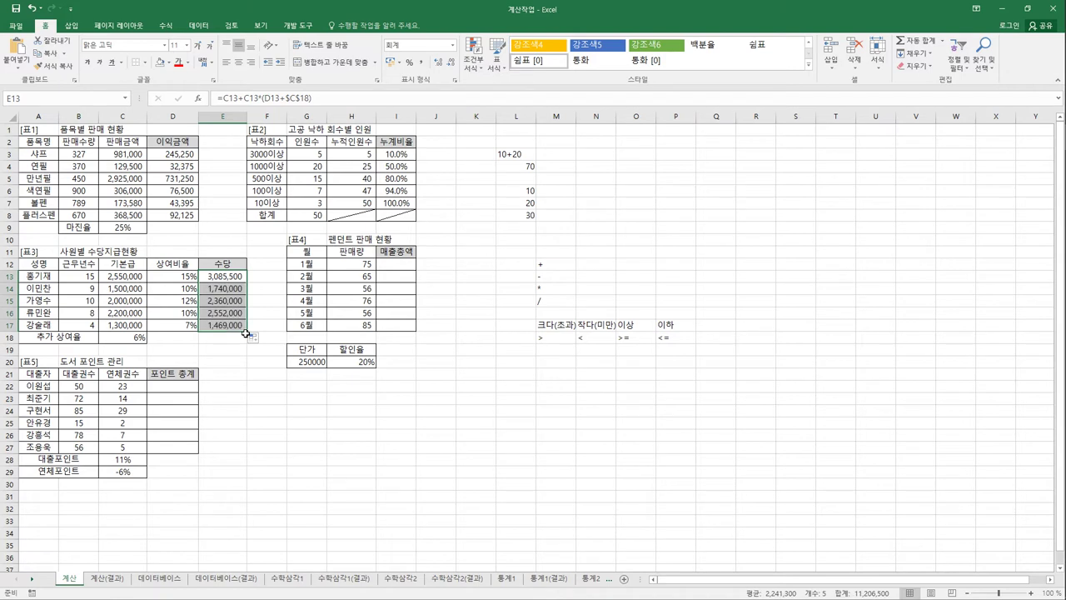
- Calculate the first 매출총액 of 표4 in I12 with =(H12*$G$20)*(1-$H$20) and fill it down to I17
{"action": "left_click", "coordinate": [392, 264]}
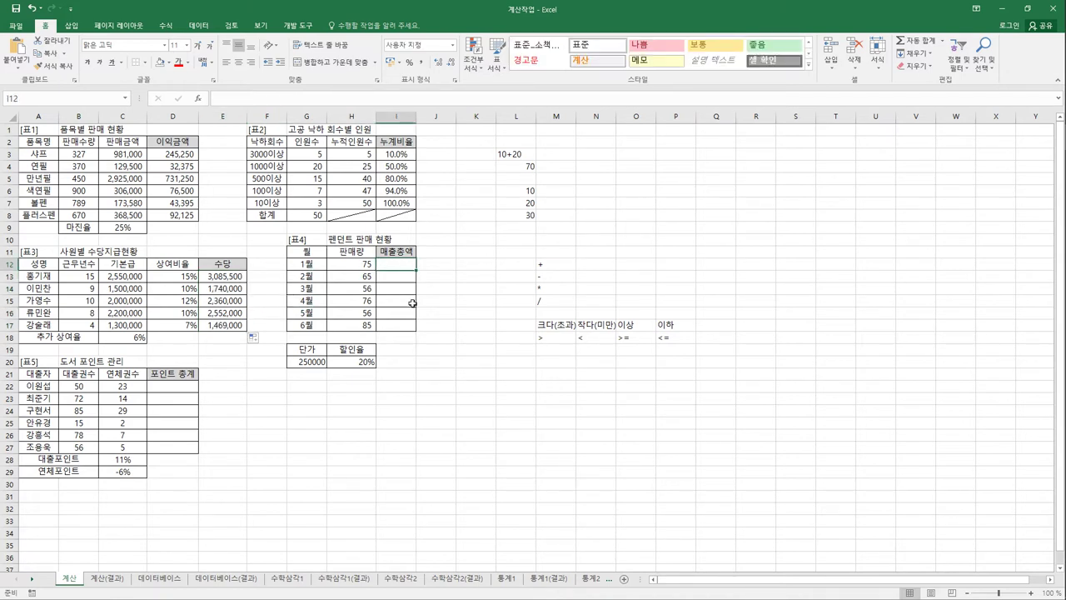
{"action": "type", "text": "="}
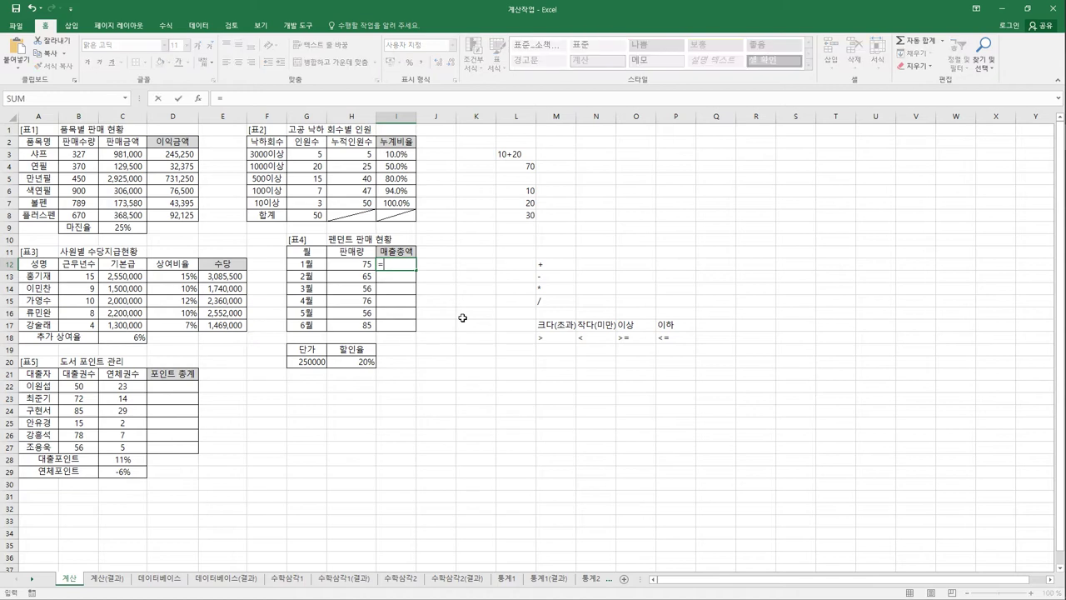
{"action": "type", "text": "("}
{"action": "left_click", "coordinate": [363, 266]}
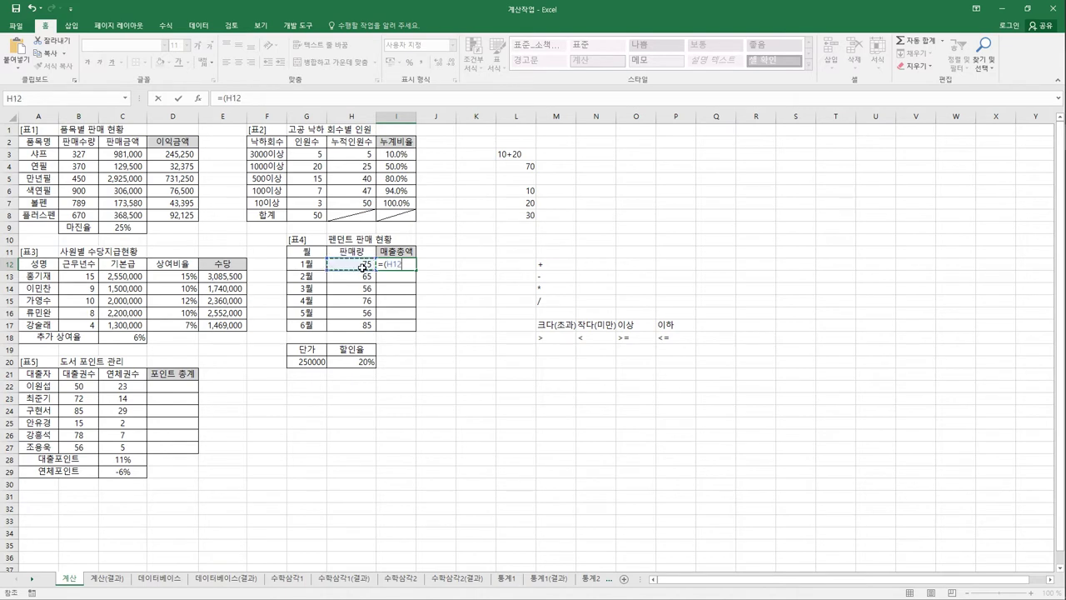
{"action": "type", "text": "*"}
{"action": "left_click", "coordinate": [310, 362]}
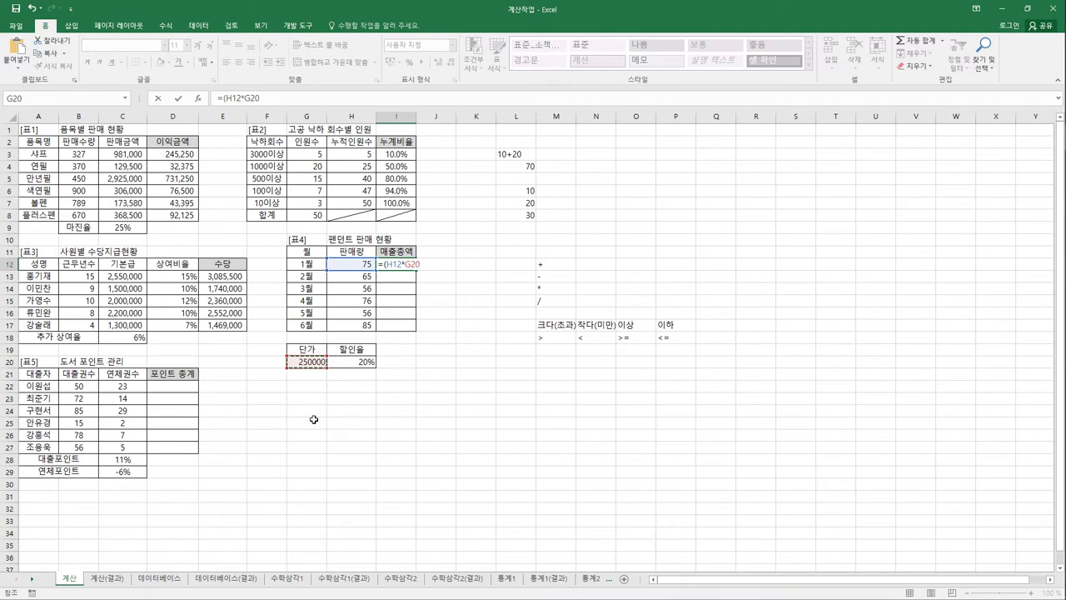
{"action": "key", "text": "F4"}
{"action": "type", "text": ")"}
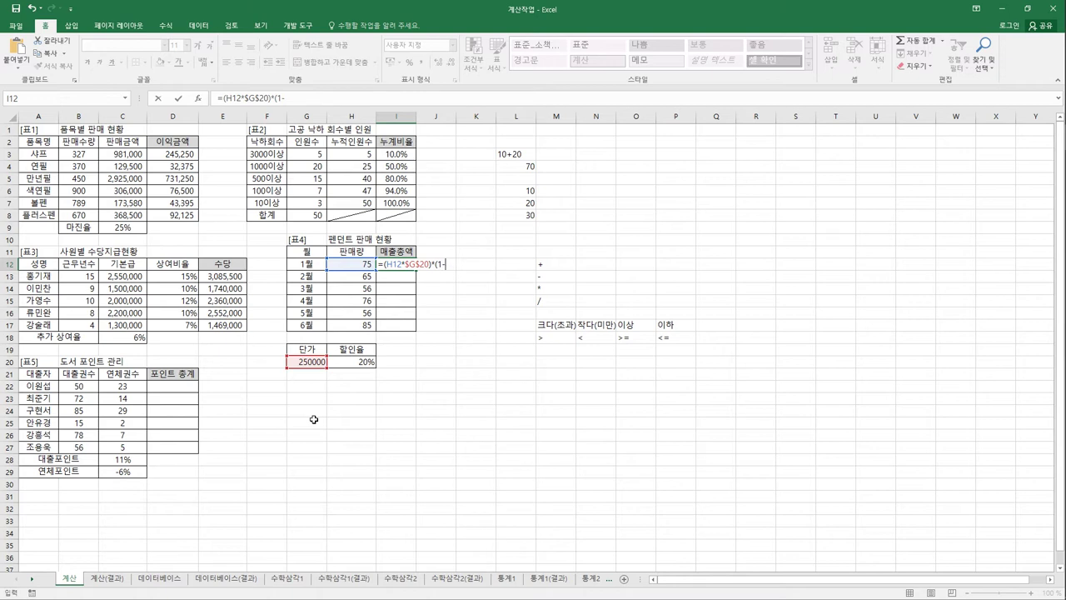
{"action": "type", "text": "*(1-"}
{"action": "left_click", "coordinate": [355, 365]}
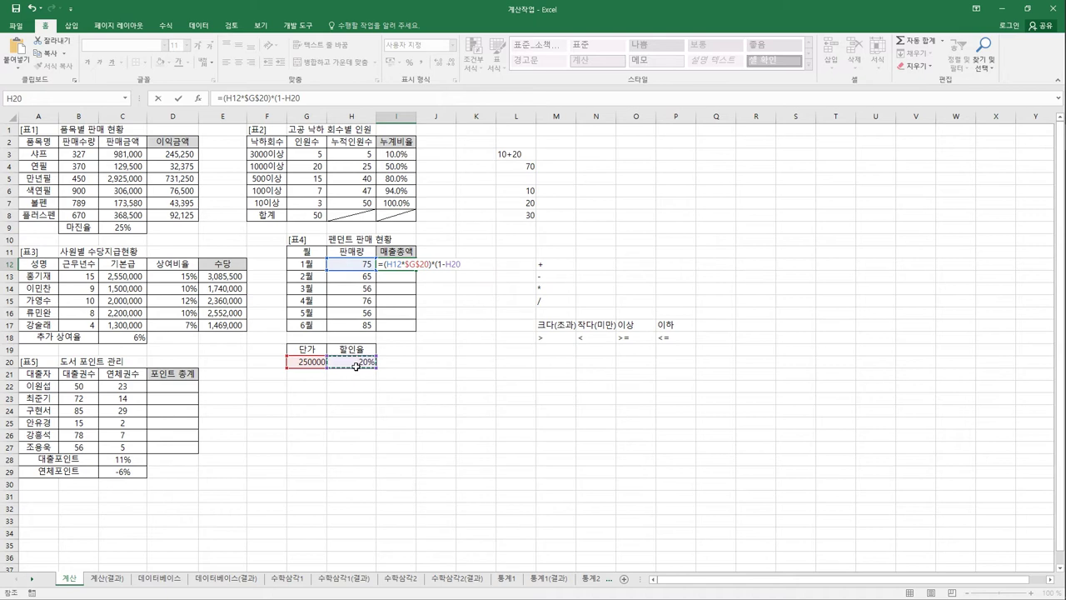
{"action": "key", "text": "F4"}
{"action": "key", "text": "Return"}
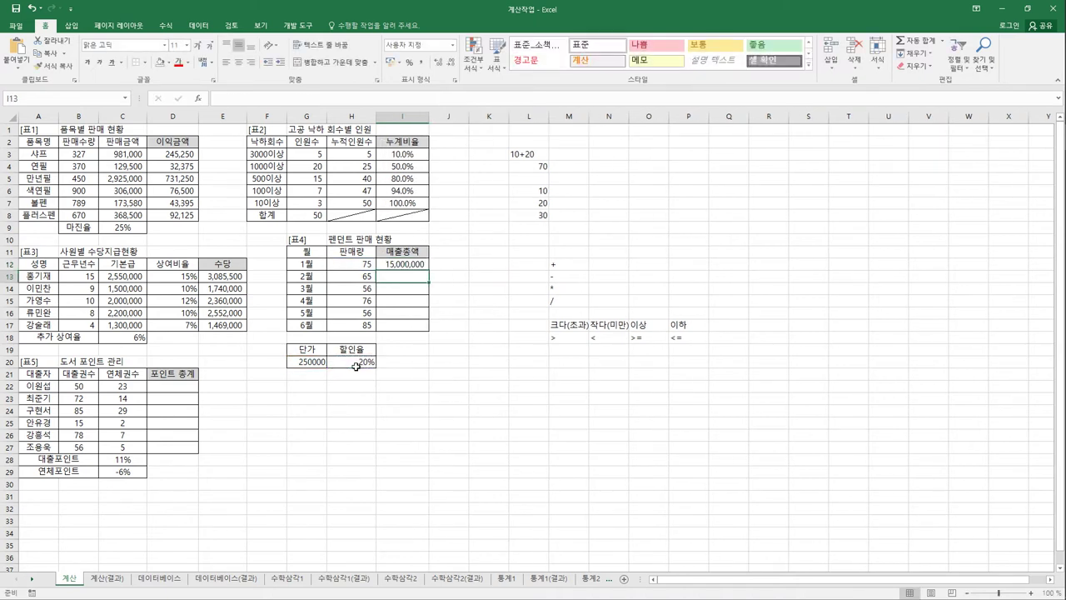
{"action": "left_click", "coordinate": [404, 266]}
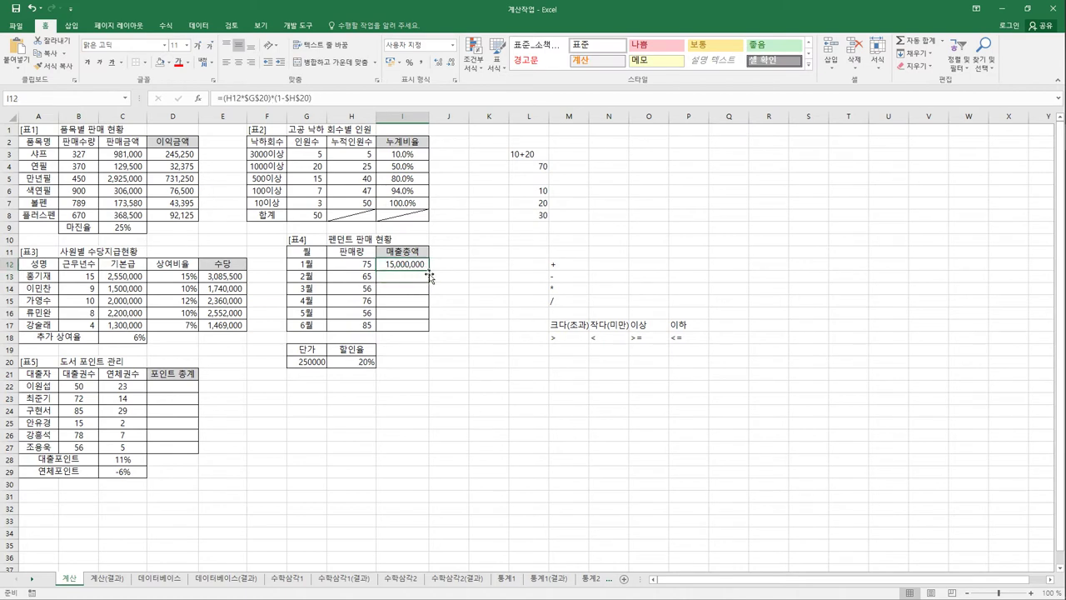
{"action": "left_click_drag", "start_coordinate": [428, 278], "coordinate": [428, 337]}
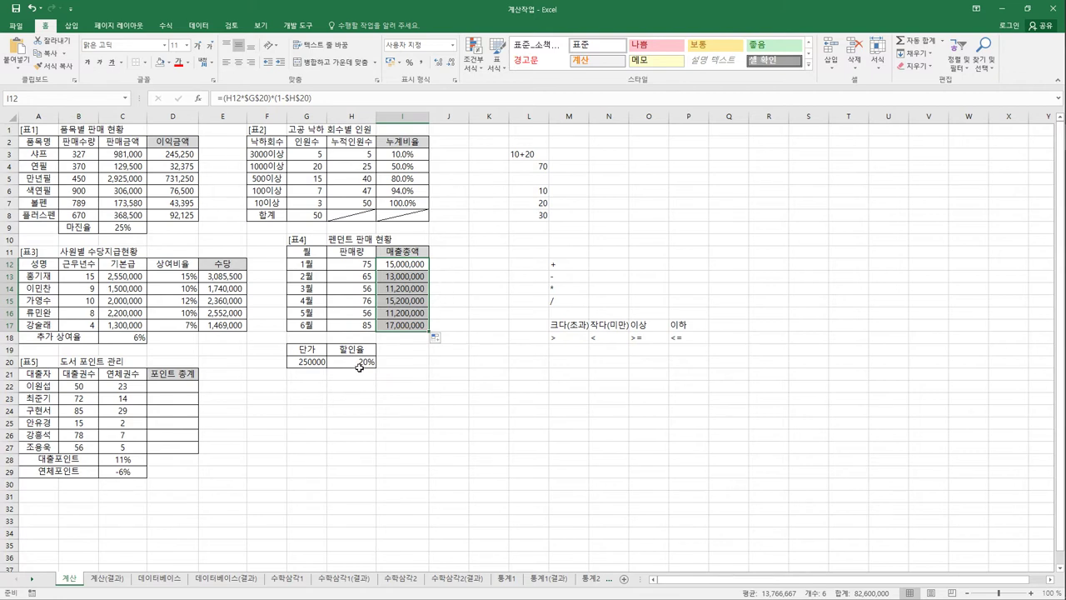
- Calculate the undiscounted January sales beside 표4 in J12 with the formula =H12*$G$20
{"action": "left_click", "coordinate": [447, 264]}
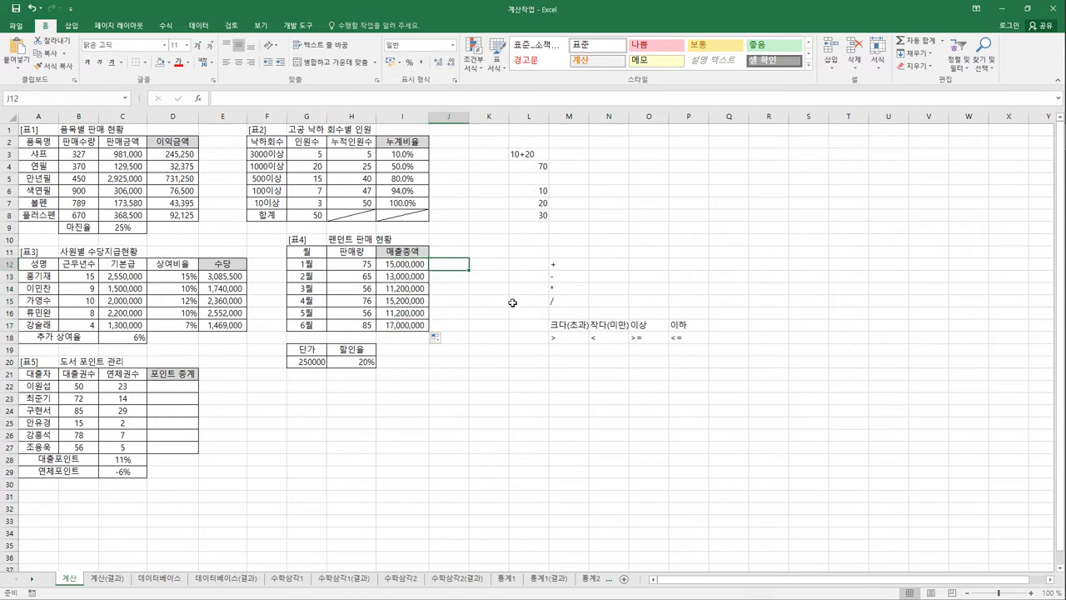
{"action": "type", "text": "="}
{"action": "left_click", "coordinate": [366, 266]}
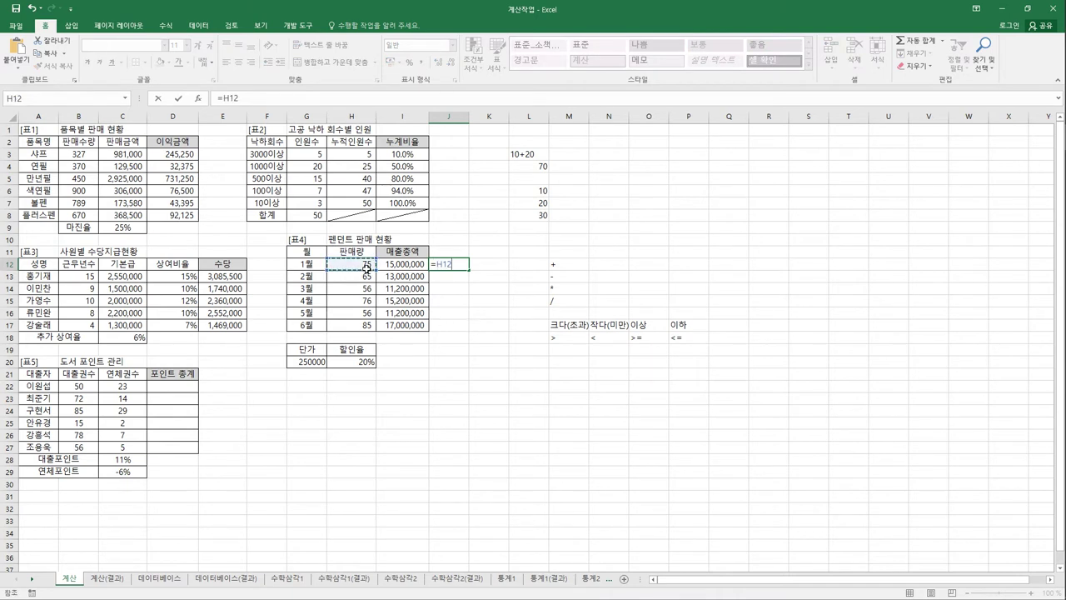
{"action": "type", "text": "*"}
{"action": "left_click", "coordinate": [323, 371]}
{"action": "key", "text": "F4"}
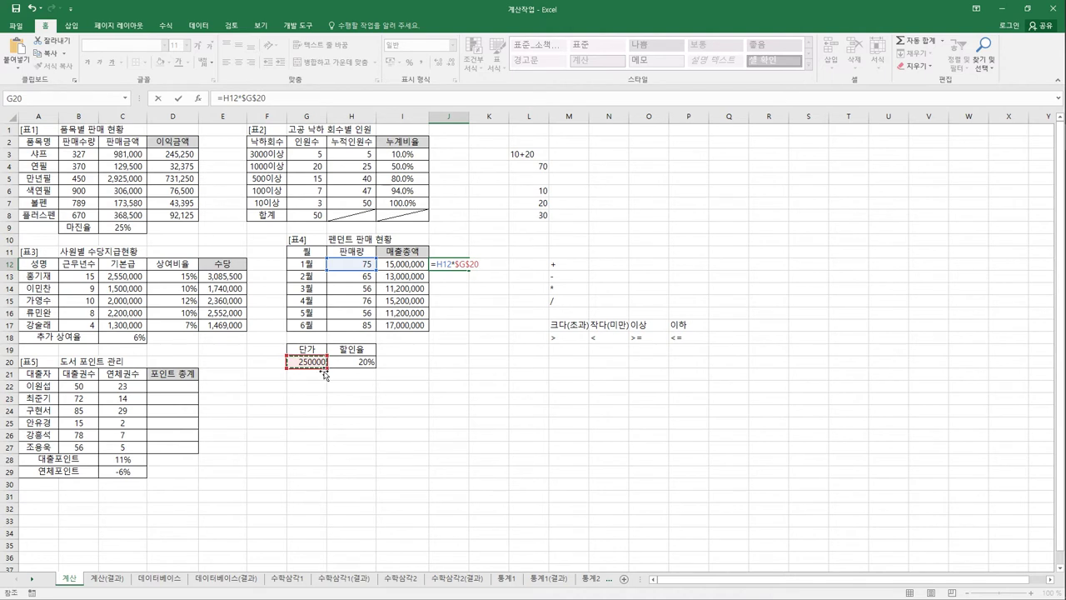
{"action": "key", "text": "ctrl+Return"}
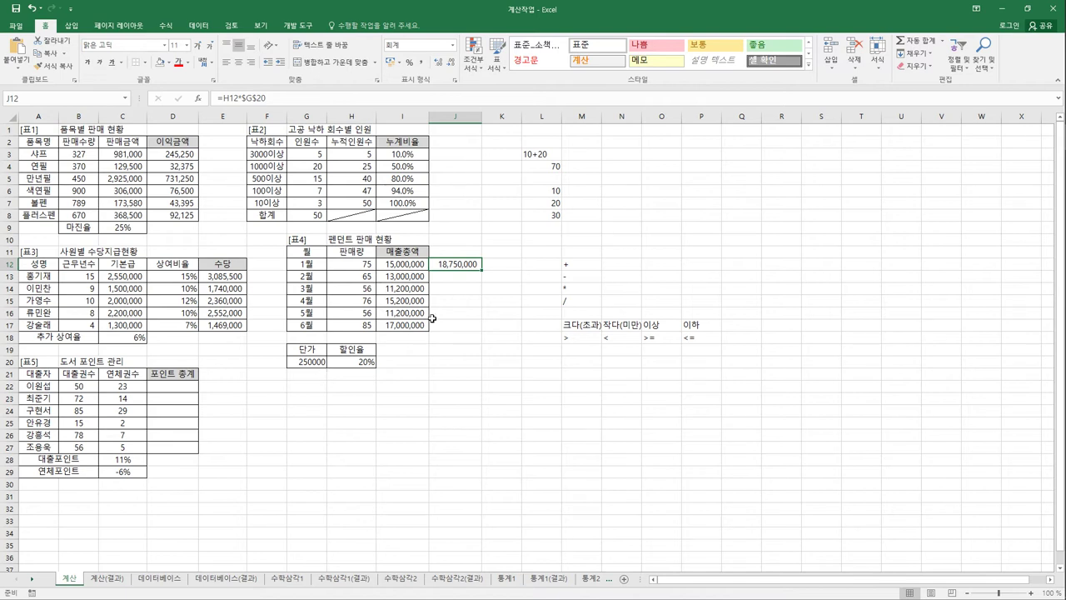
- Calculate the January discount amount in K12 with the formula =J12*$H$20 and select the cell
{"action": "left_click", "coordinate": [509, 266]}
{"action": "type", "text": "="}
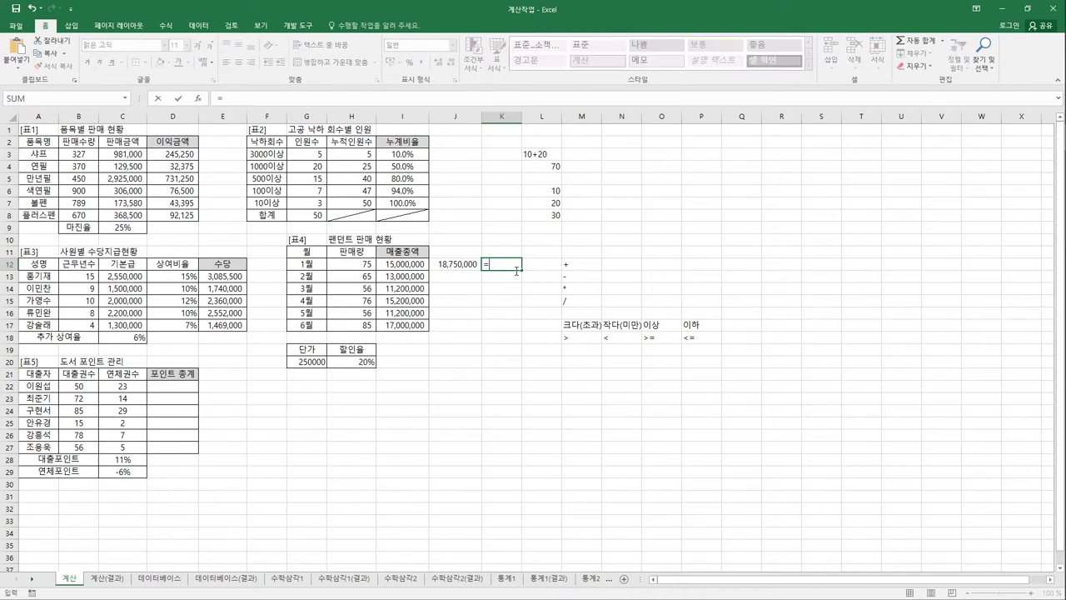
{"action": "key", "text": "Left"}
{"action": "type", "text": "*"}
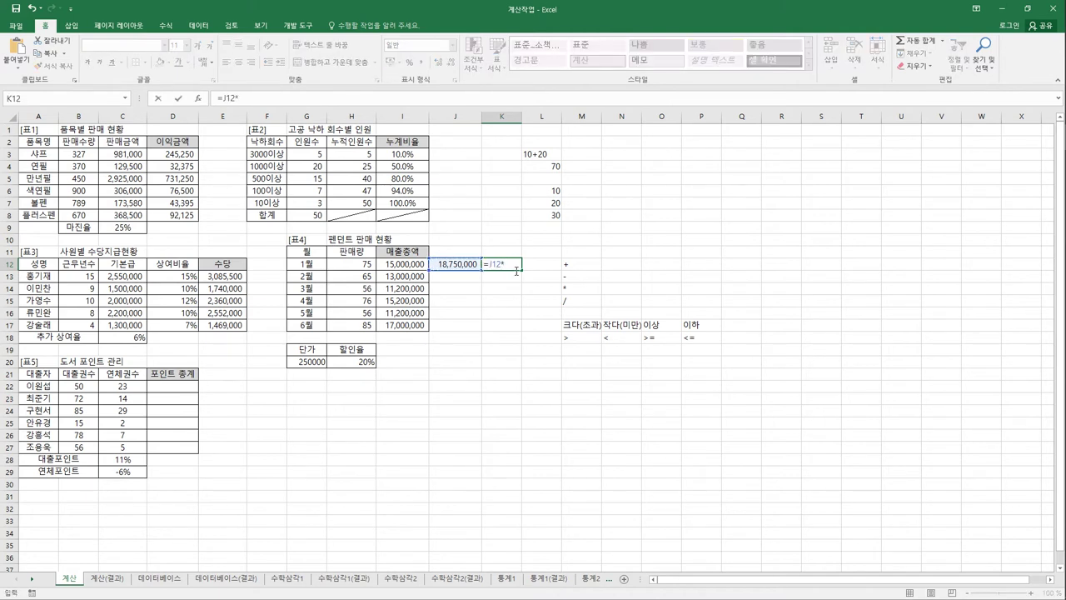
{"action": "left_click", "coordinate": [358, 363]}
{"action": "key", "text": "F4"}
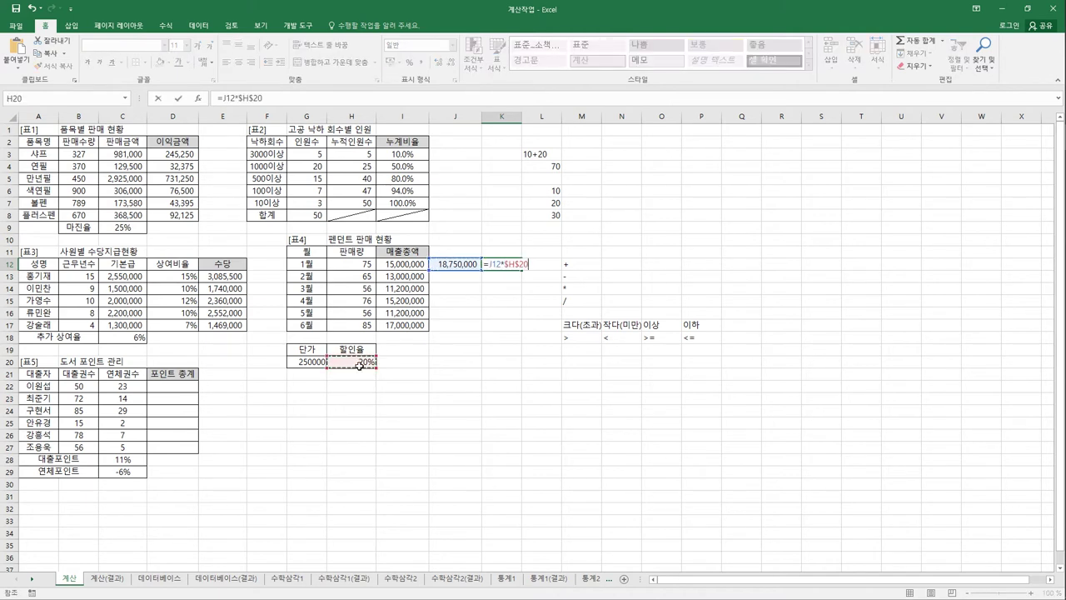
{"action": "key", "text": "Return"}
{"action": "left_click", "coordinate": [516, 267]}
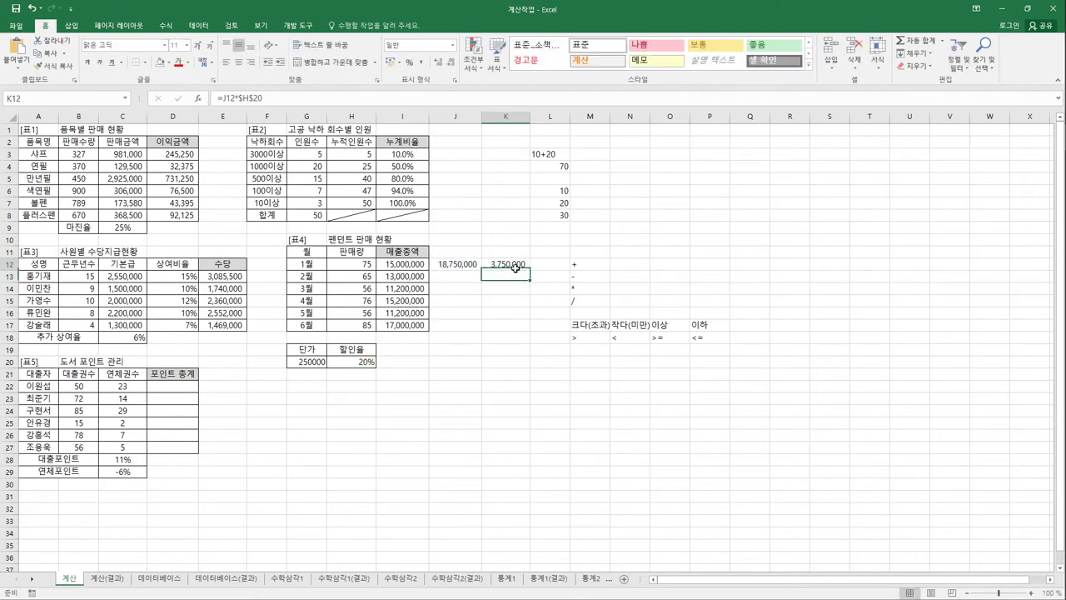
- Calculate the discounted January sales in L12 with =J12-K12 and fill the formula down to L17
{"action": "left_click", "coordinate": [549, 267]}
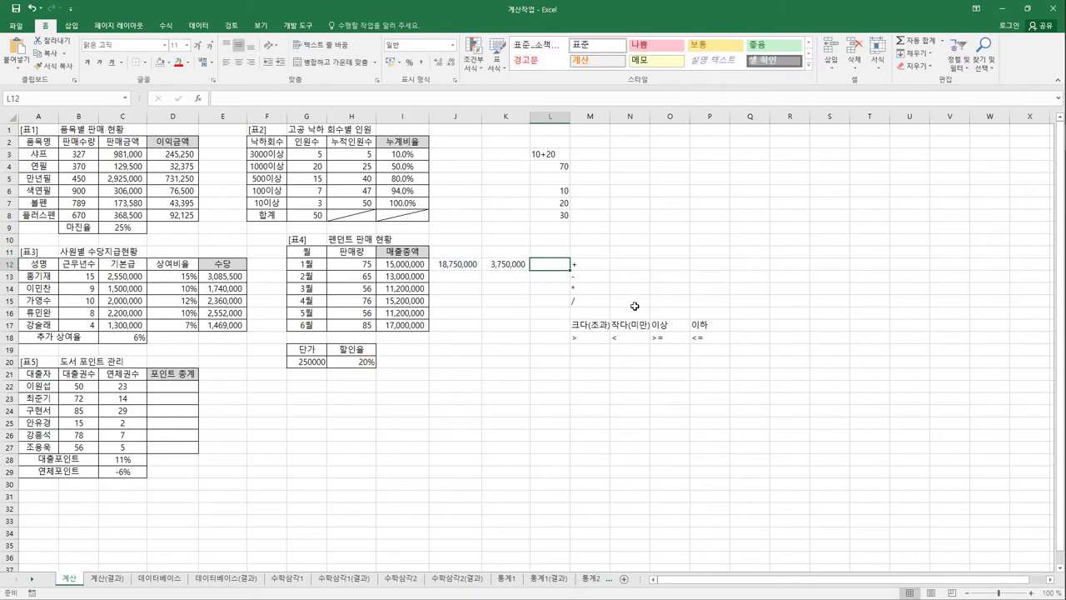
{"action": "type", "text": "="}
{"action": "key", "text": "Left"}
{"action": "key", "text": "Left"}
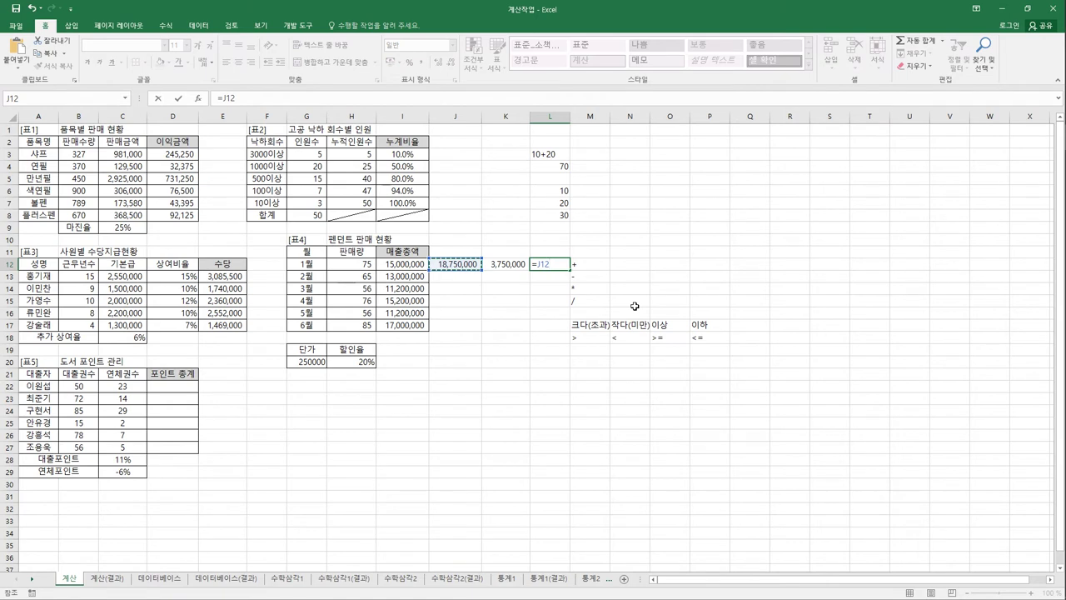
{"action": "type", "text": "-"}
{"action": "key", "text": "Left"}
{"action": "key", "text": "ctrl+Return"}
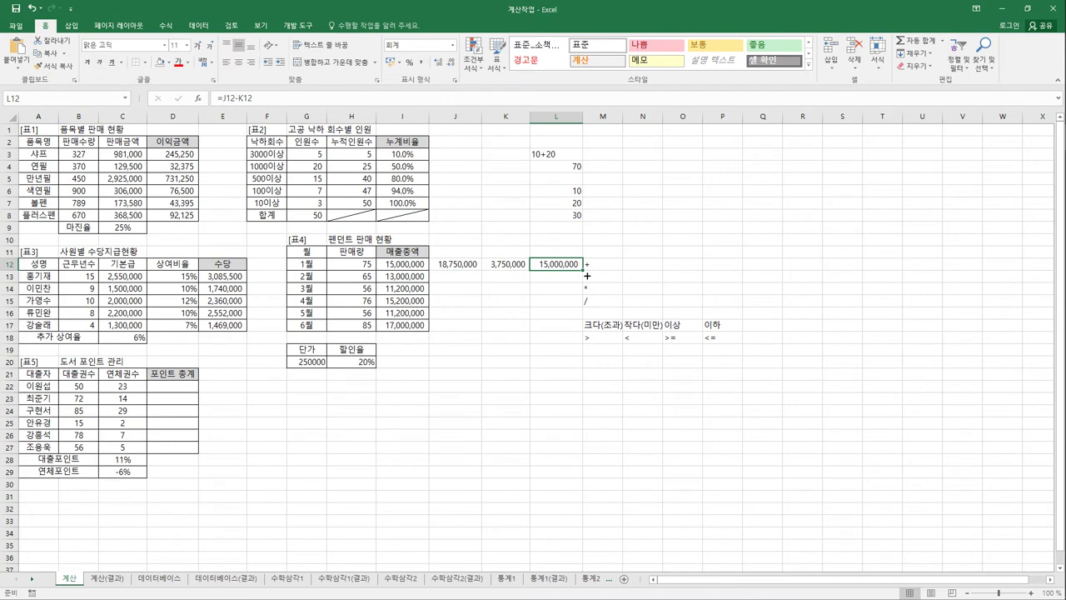
{"action": "left_click_drag", "start_coordinate": [583, 269], "coordinate": [583, 331]}
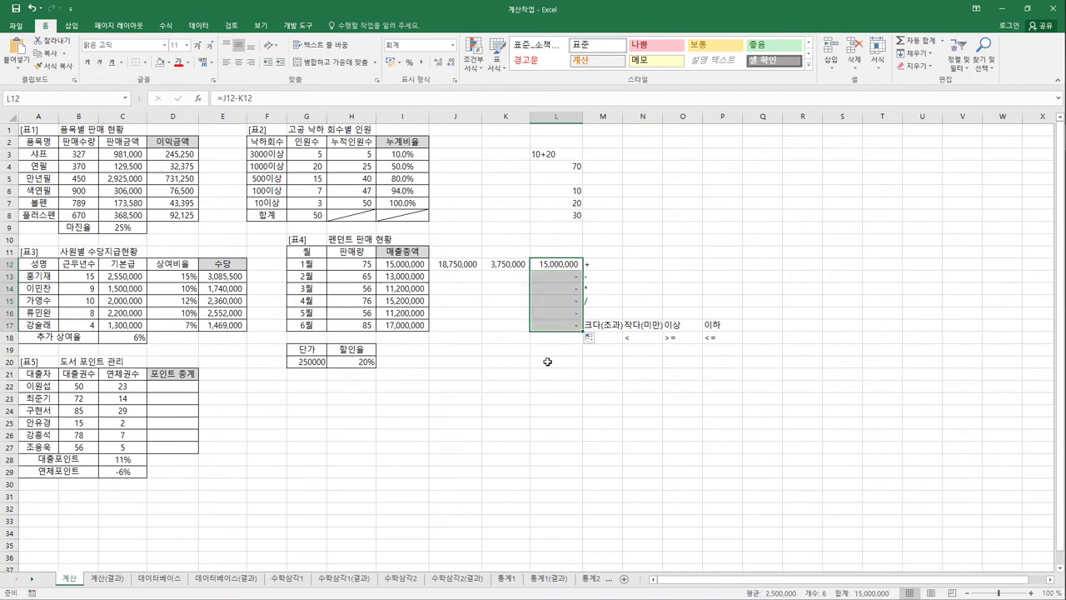
- Fill the undiscounted sales and discount amount formulas in J12:K12 down to row 17
{"action": "left_click", "coordinate": [558, 268]}
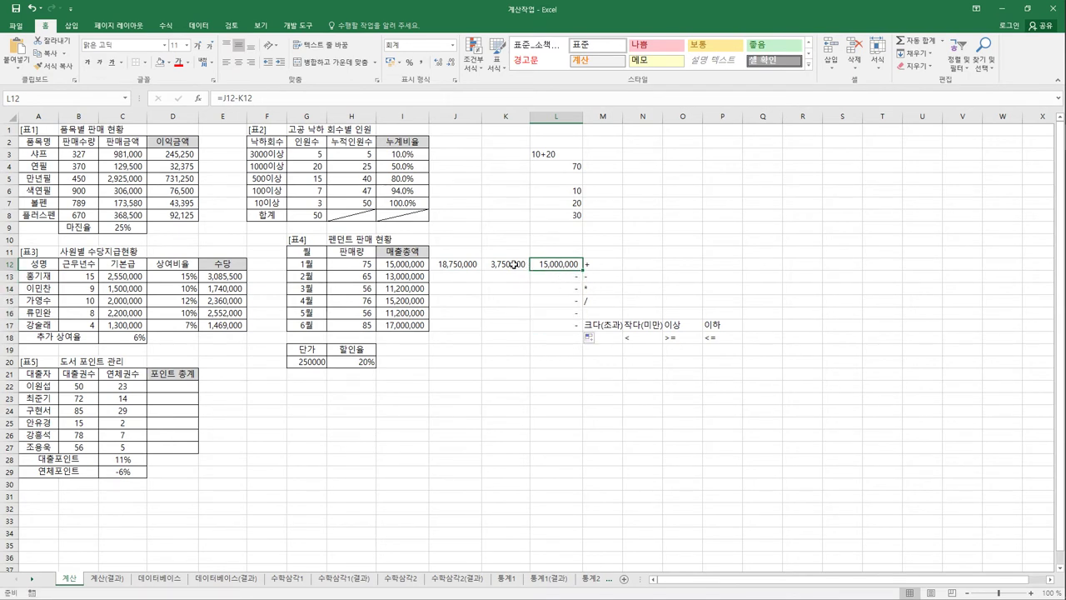
{"action": "left_click_drag", "start_coordinate": [460, 264], "coordinate": [532, 338]}
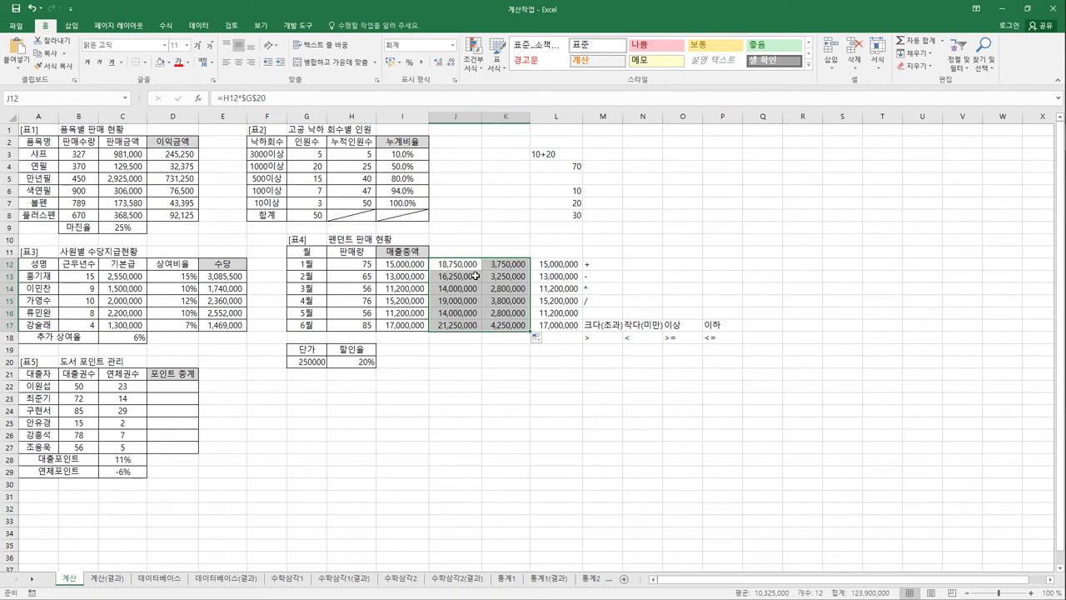
{"action": "left_click_drag", "start_coordinate": [471, 268], "coordinate": [473, 321]}
{"action": "left_click_drag", "start_coordinate": [502, 269], "coordinate": [498, 327]}
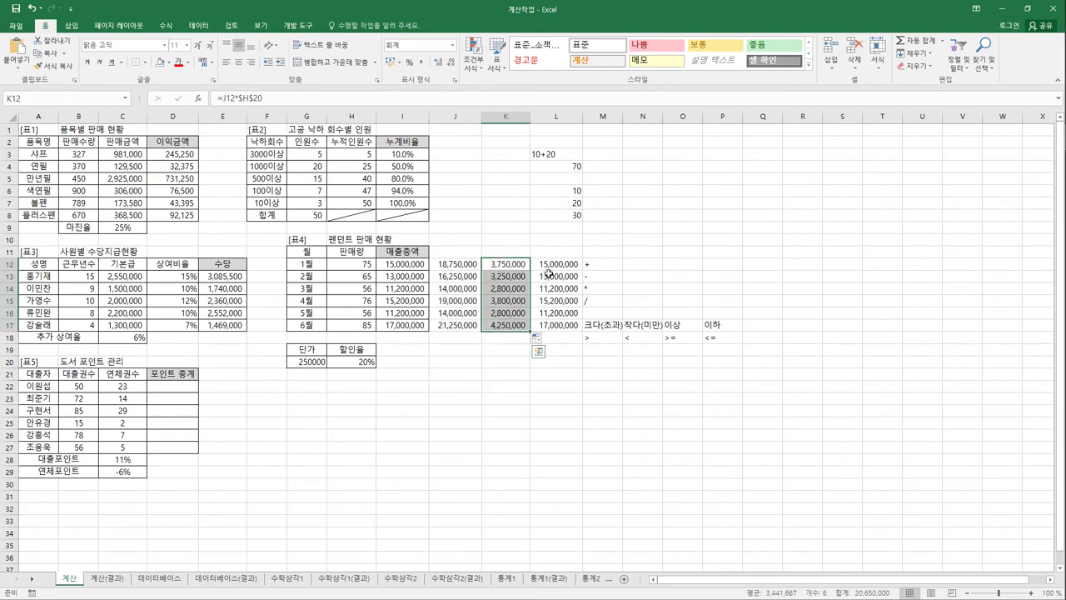
{"action": "left_click", "coordinate": [549, 265]}
{"action": "left_click_drag", "start_coordinate": [517, 268], "coordinate": [513, 331]}
{"action": "left_click_drag", "start_coordinate": [514, 332], "coordinate": [514, 331]}
- Examine the 매출총액 formula in I12, focusing on the discount factor (1-$H$20), and leave the formula as it is
{"action": "left_click", "coordinate": [404, 264]}
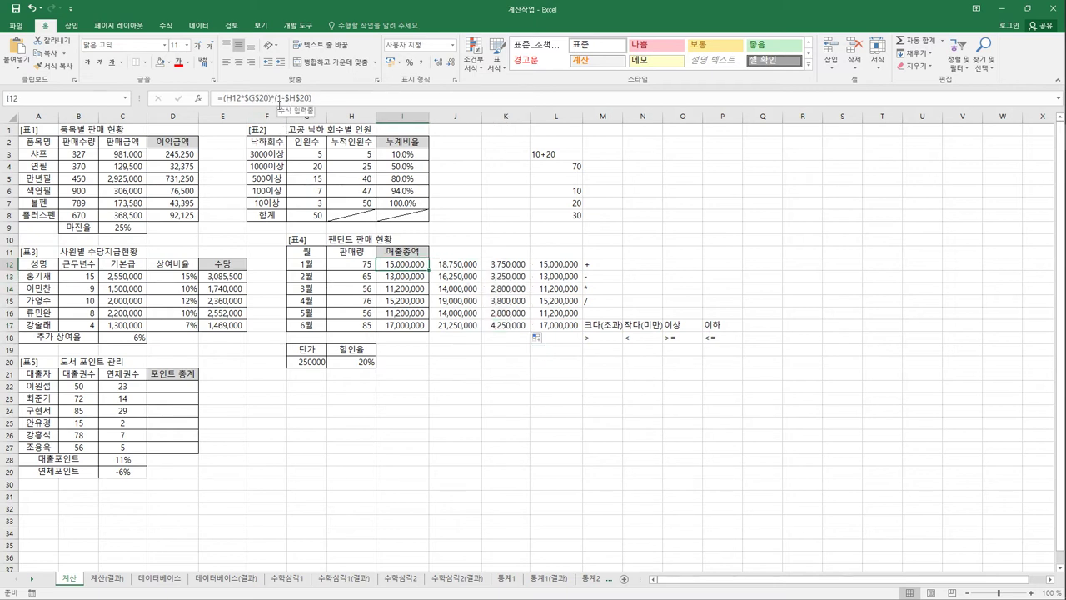
{"action": "left_click_drag", "start_coordinate": [277, 99], "coordinate": [321, 100]}
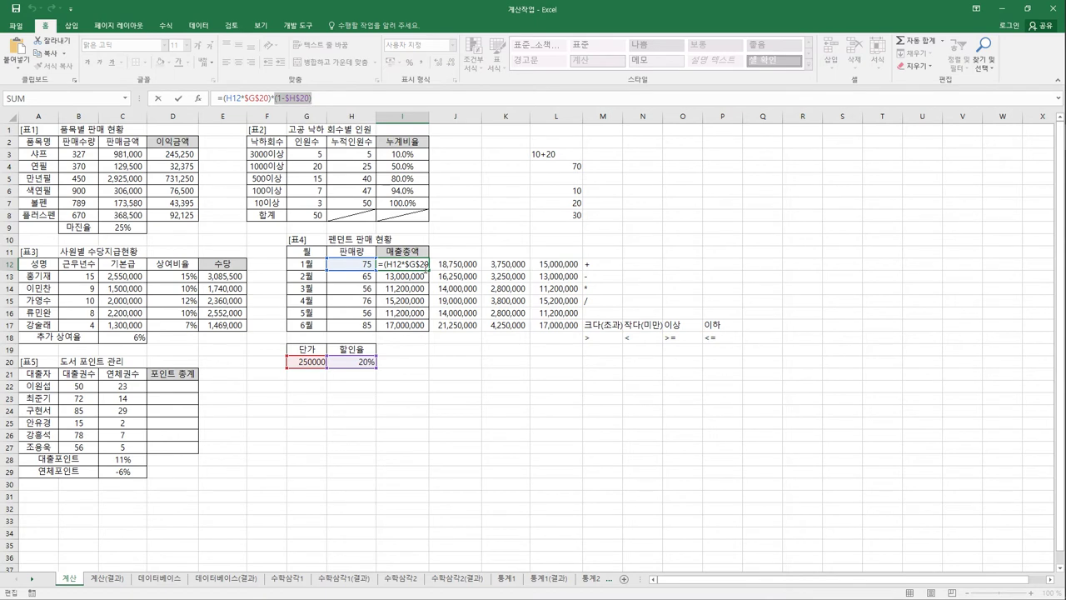
{"action": "key", "text": "Escape"}
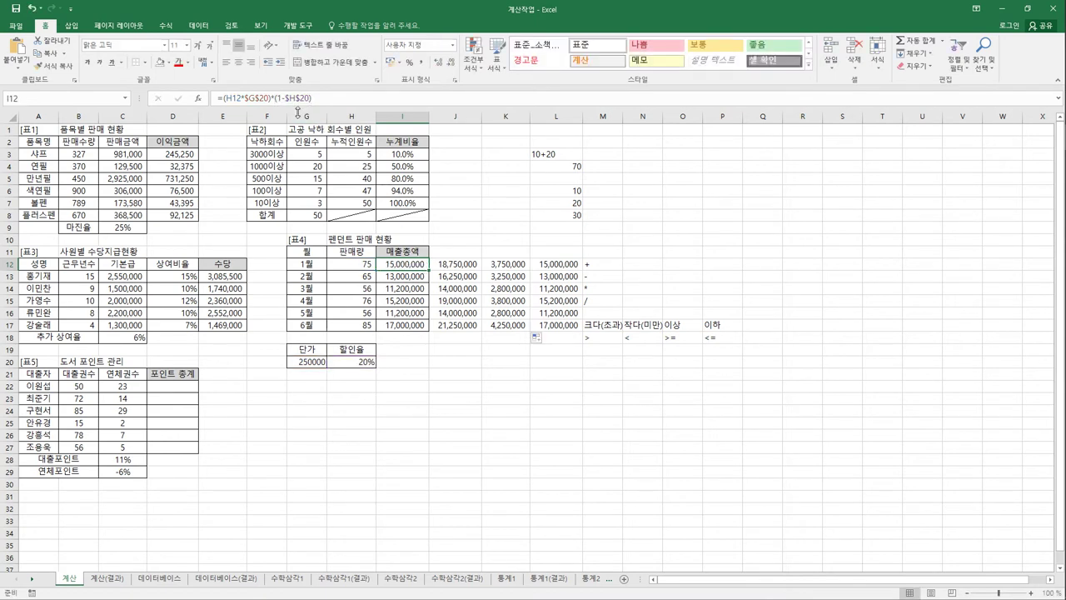
{"action": "left_click", "coordinate": [286, 101]}
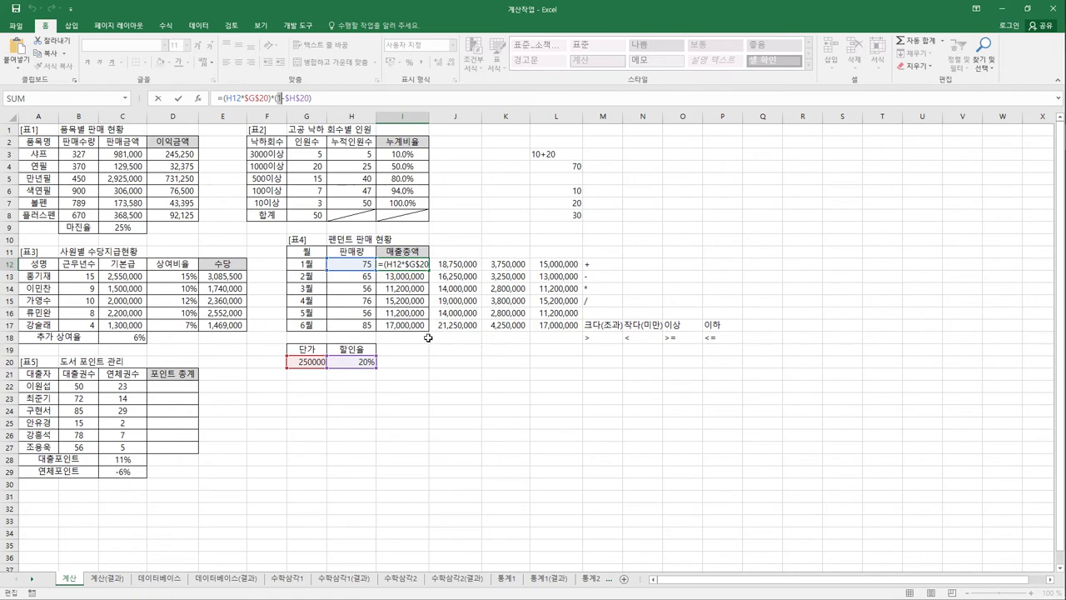
{"action": "key", "text": "ctrl+Return"}
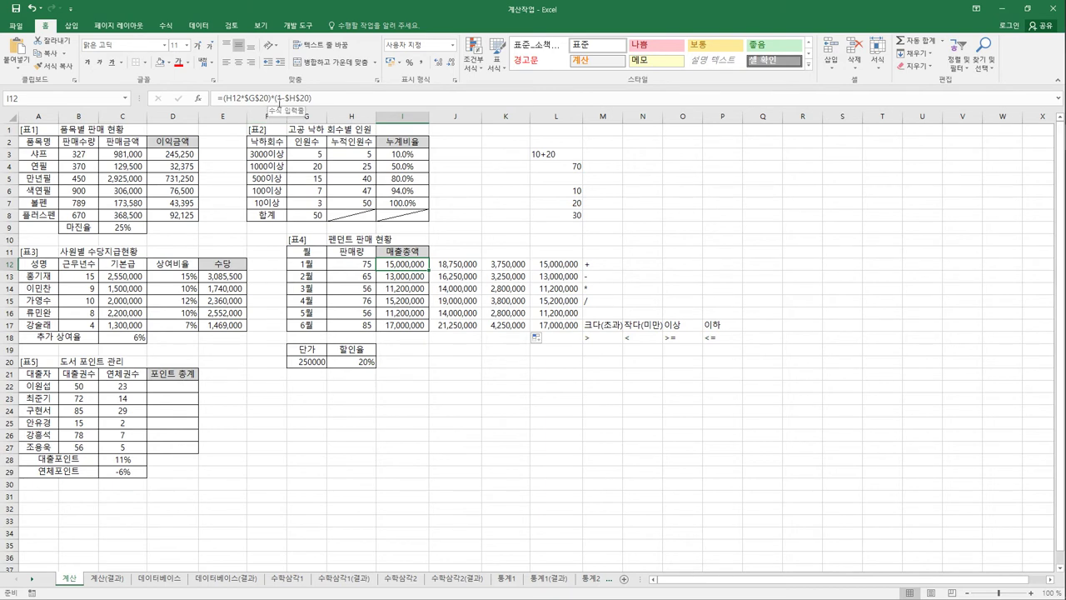
{"action": "left_click_drag", "start_coordinate": [277, 100], "coordinate": [334, 103]}
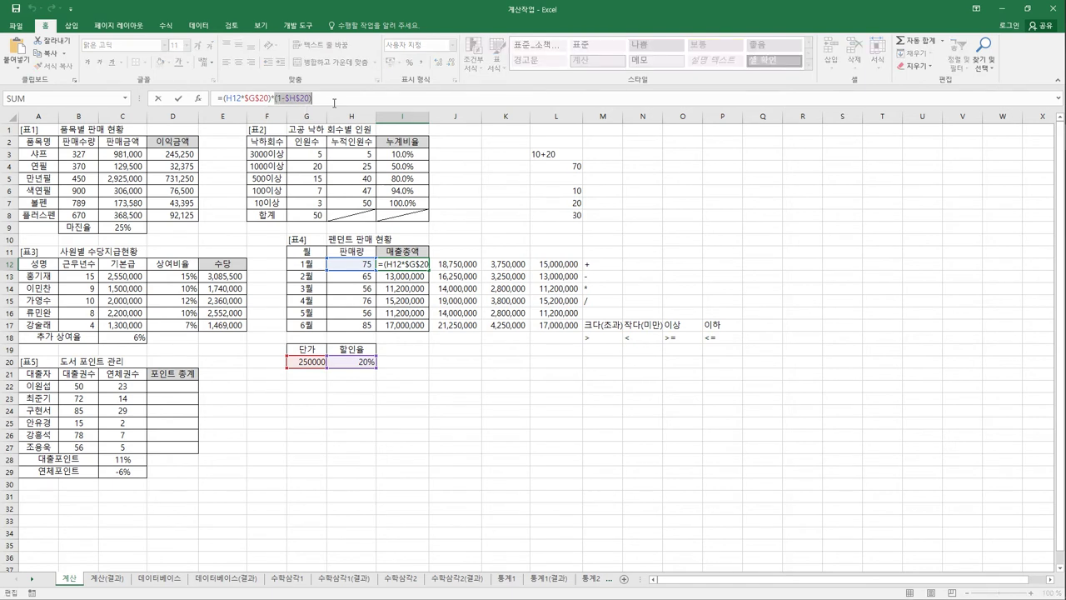
{"action": "key", "text": "BackSpace"}
{"action": "key", "text": "Escape"}
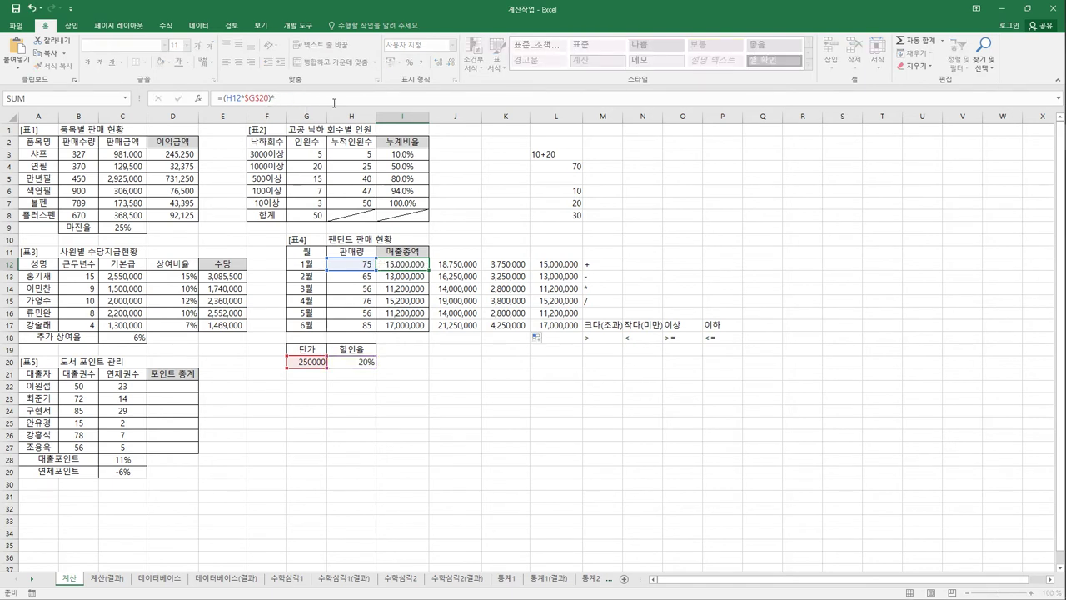
- Insert a blank column directly after the 매출총액 column, before column J
{"action": "left_click", "coordinate": [455, 118]}
{"action": "right_click", "coordinate": [456, 120]}
{"action": "left_click", "coordinate": [483, 200]}
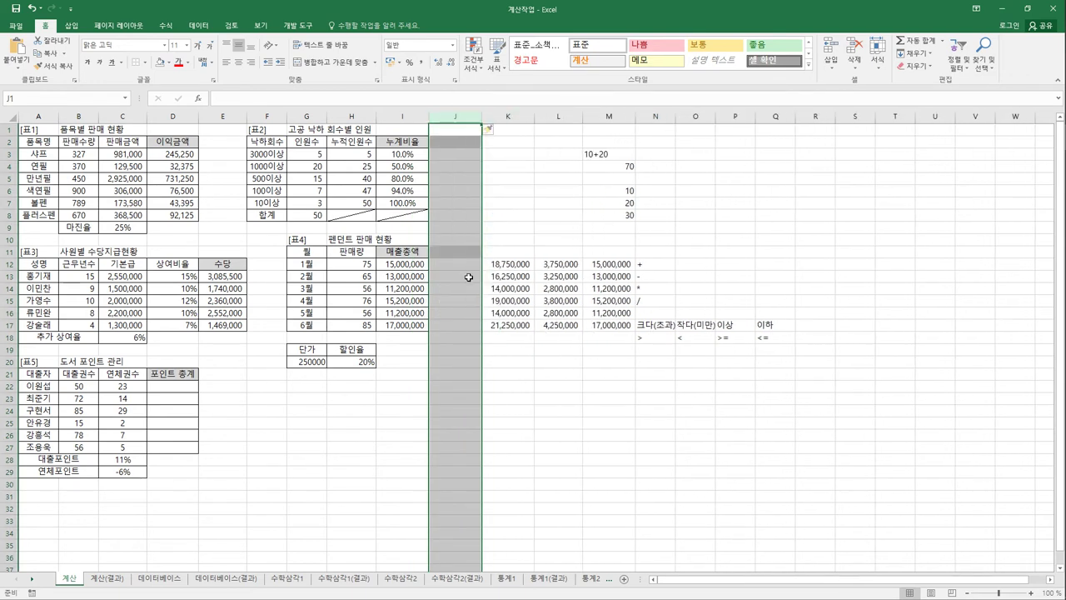
- Calculate the undiscounted January sales in the new cell J12 with =H12*$G$20
{"action": "left_click", "coordinate": [457, 264]}
{"action": "type", "text": "="}
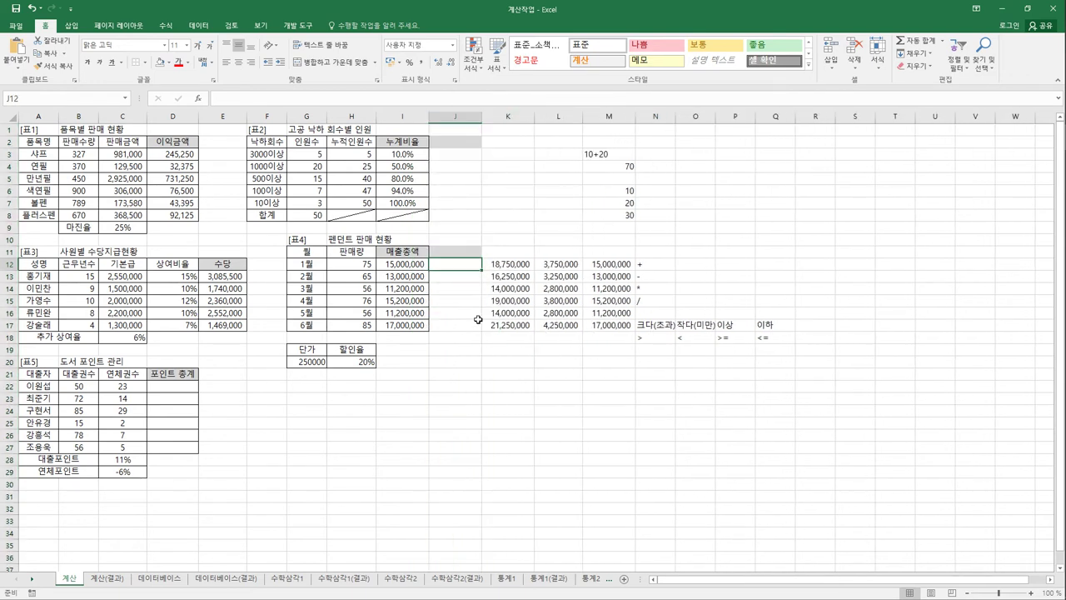
{"action": "left_click", "coordinate": [373, 267]}
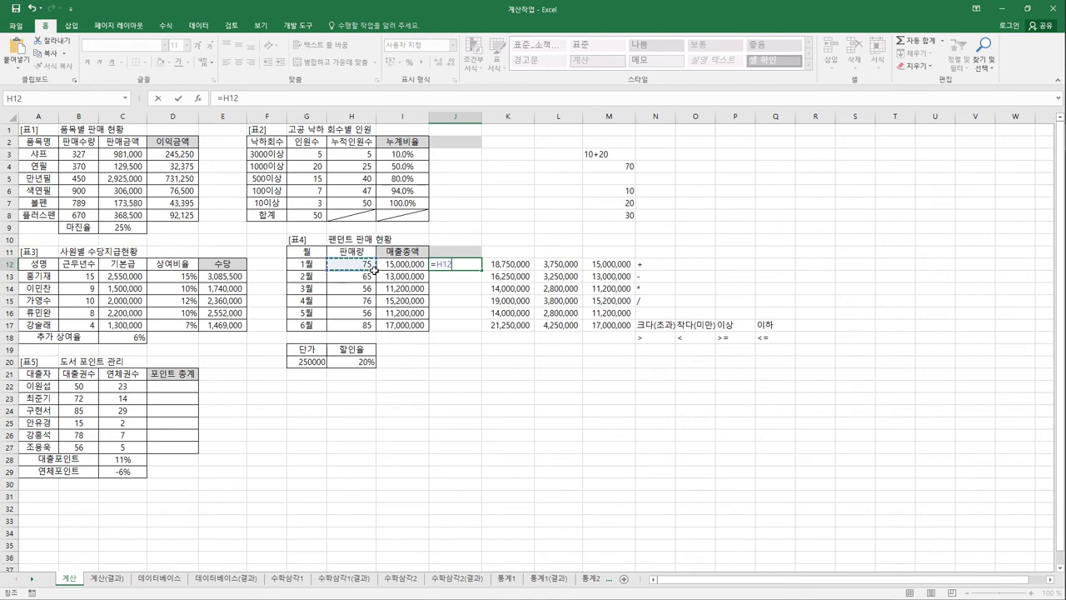
{"action": "type", "text": "*"}
{"action": "left_click", "coordinate": [321, 364]}
{"action": "key", "text": "F4"}
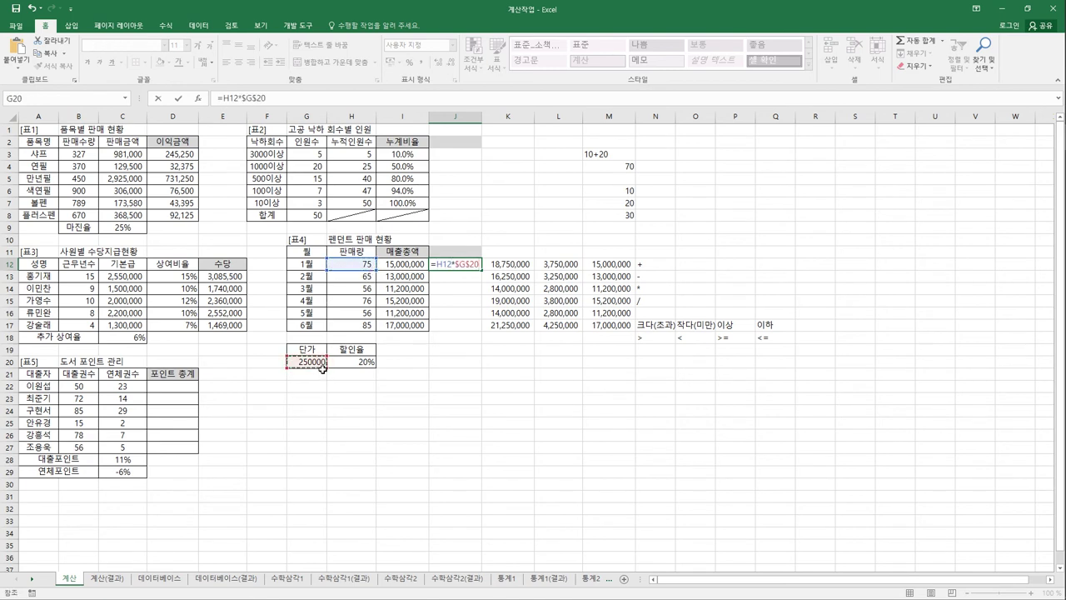
{"action": "key", "text": "Return"}
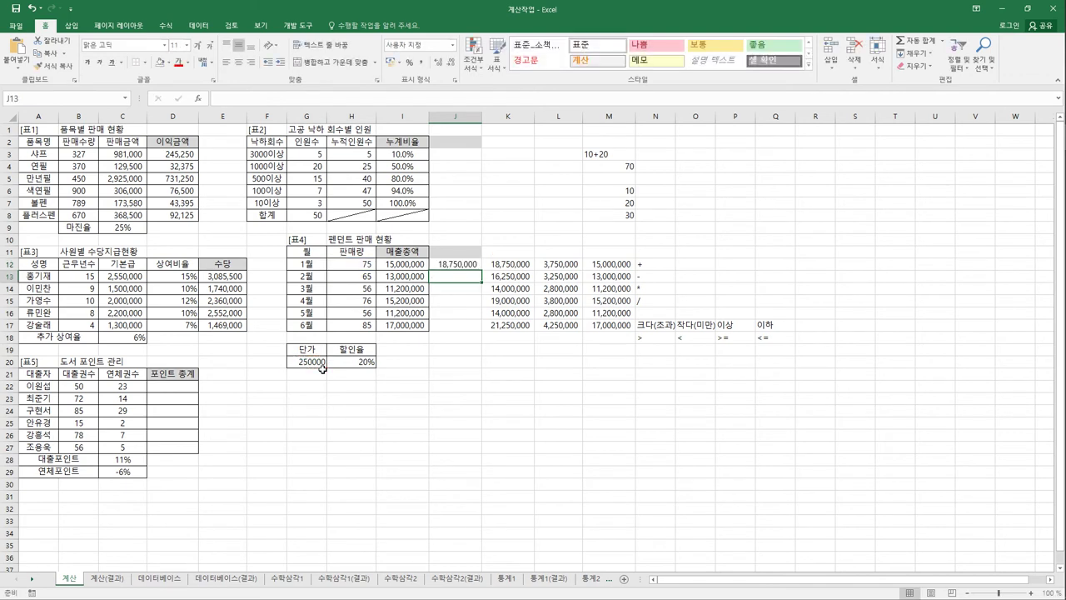
- Extend the J12 formula to =H12*$G$20-H12*$G$20*$H$20 and fill it down to J17
{"action": "left_click", "coordinate": [570, 267]}
{"action": "left_click", "coordinate": [466, 267]}
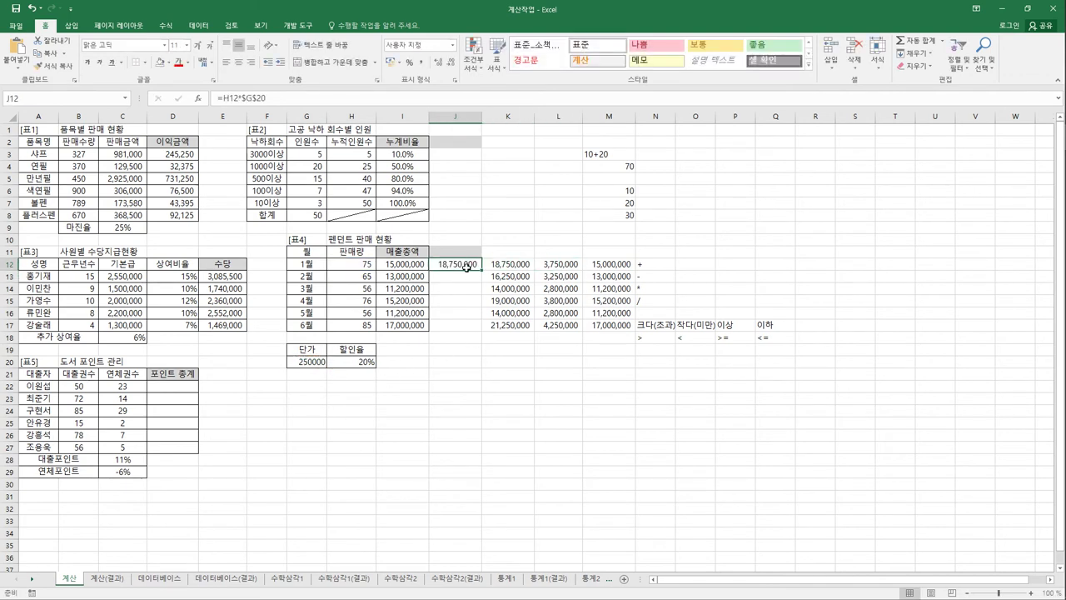
{"action": "left_click", "coordinate": [291, 100]}
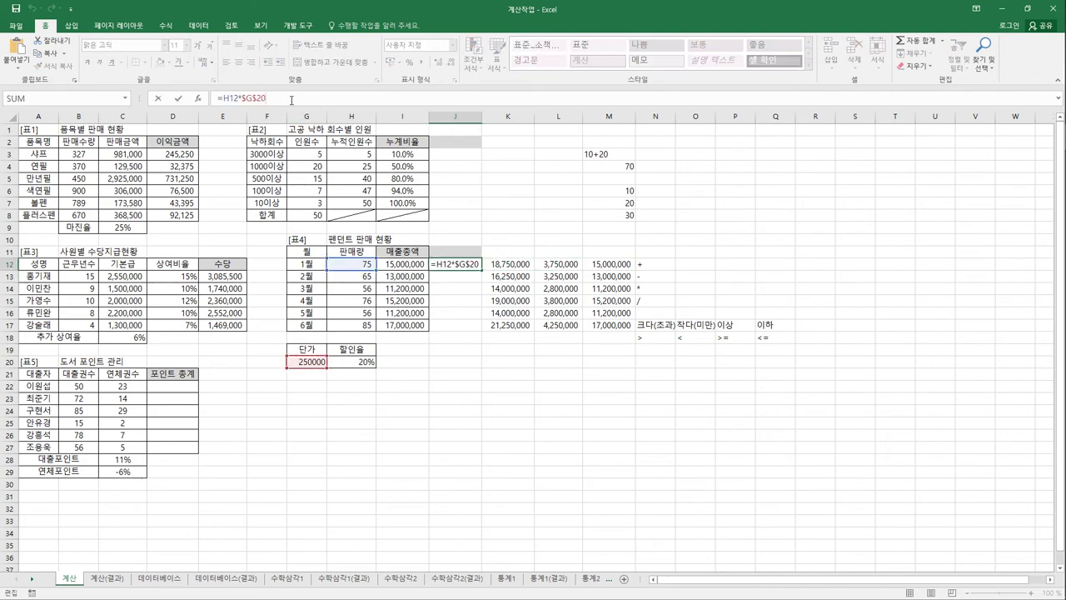
{"action": "type", "text": "-"}
{"action": "left_click", "coordinate": [363, 267]}
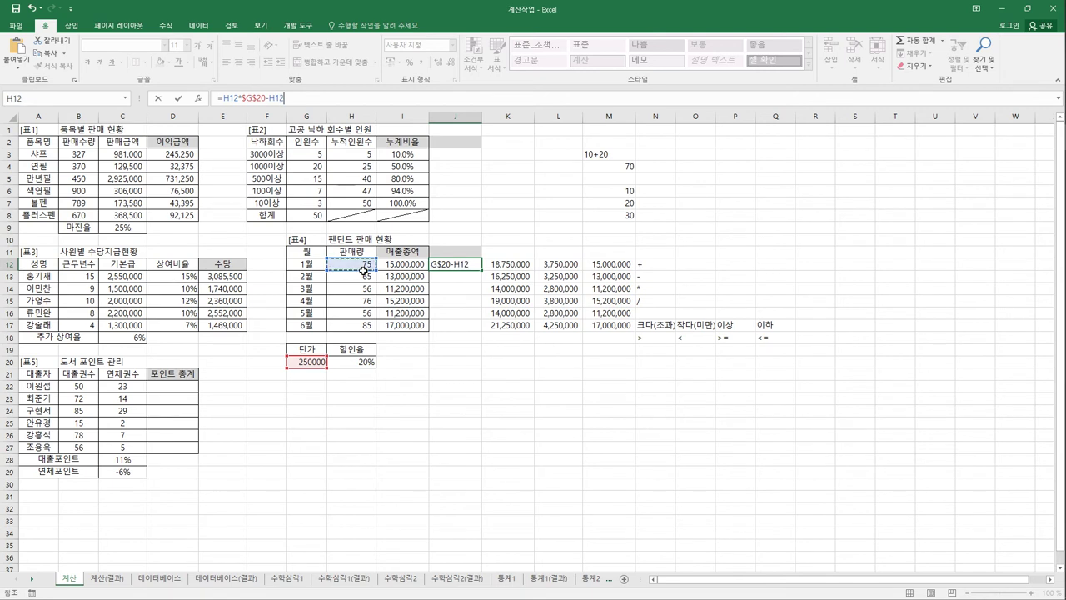
{"action": "type", "text": "*"}
{"action": "left_click", "coordinate": [314, 363]}
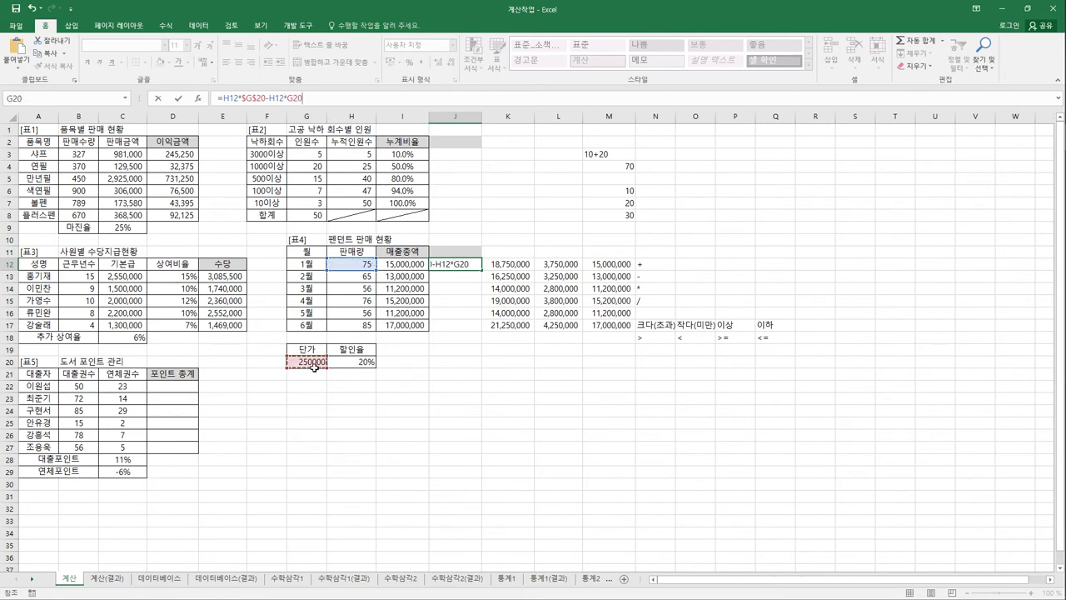
{"action": "key", "text": "F4"}
{"action": "type", "text": "*"}
{"action": "left_click", "coordinate": [357, 364]}
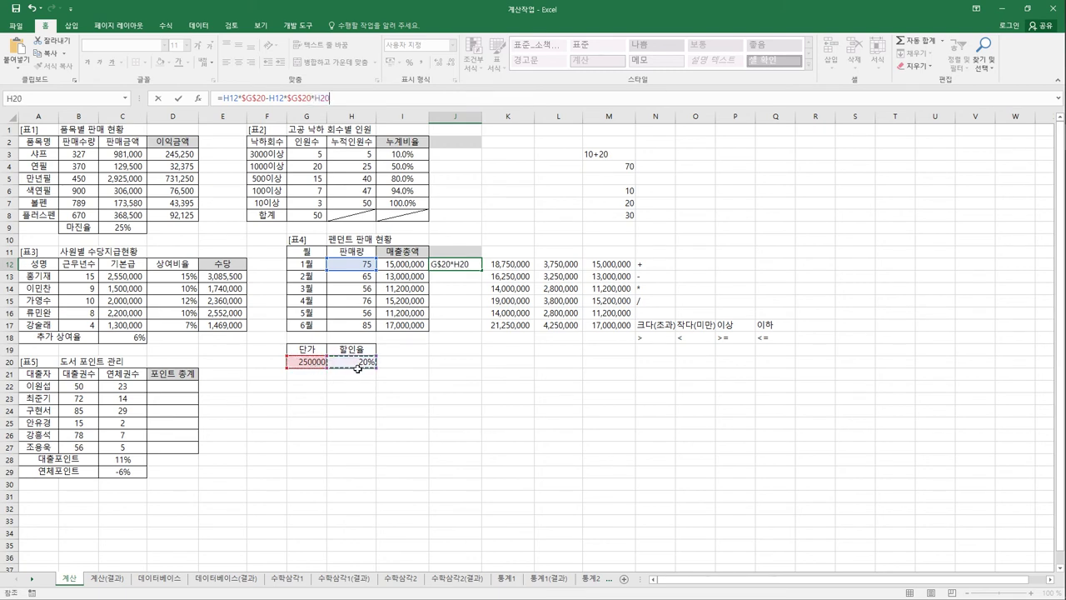
{"action": "key", "text": "F4"}
{"action": "key", "text": "Return"}
{"action": "left_click", "coordinate": [473, 271]}
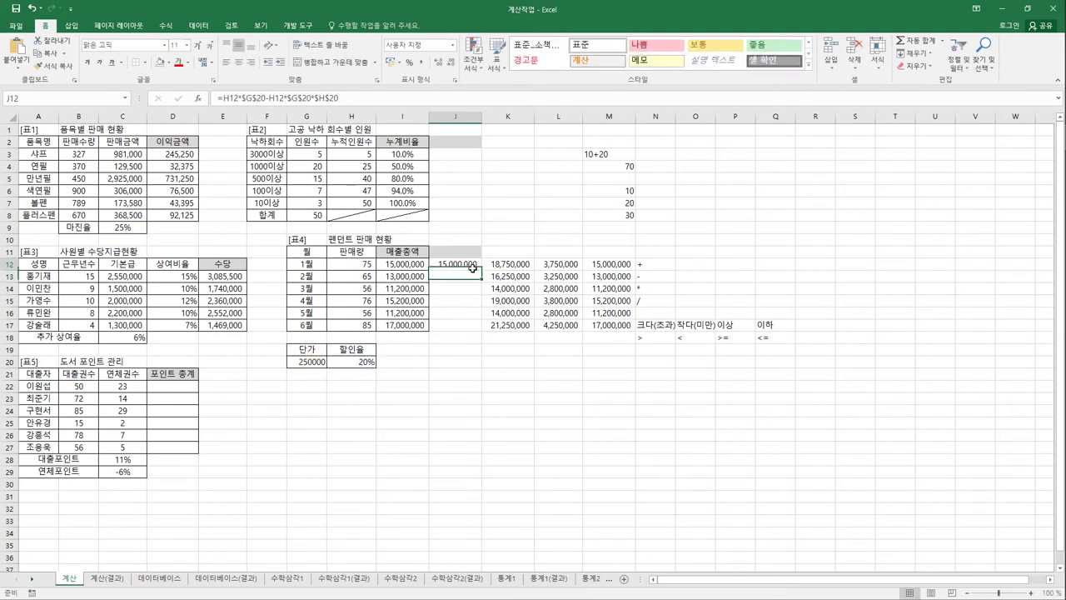
{"action": "left_click_drag", "start_coordinate": [485, 325], "coordinate": [484, 330]}
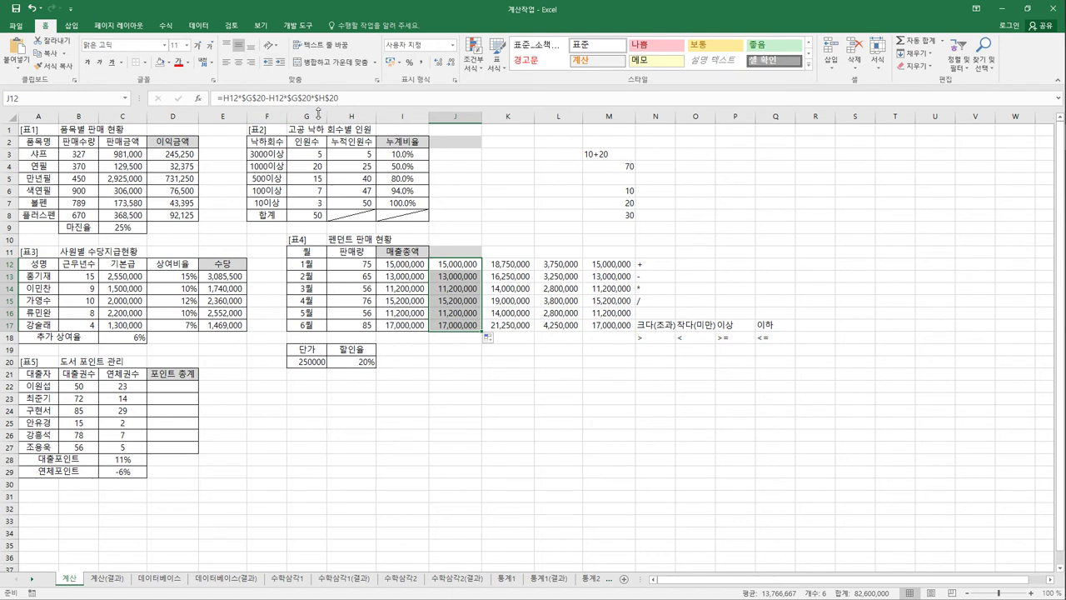
{"action": "left_click_drag", "start_coordinate": [466, 117], "coordinate": [600, 121]}
{"action": "right_click", "coordinate": [600, 122]}
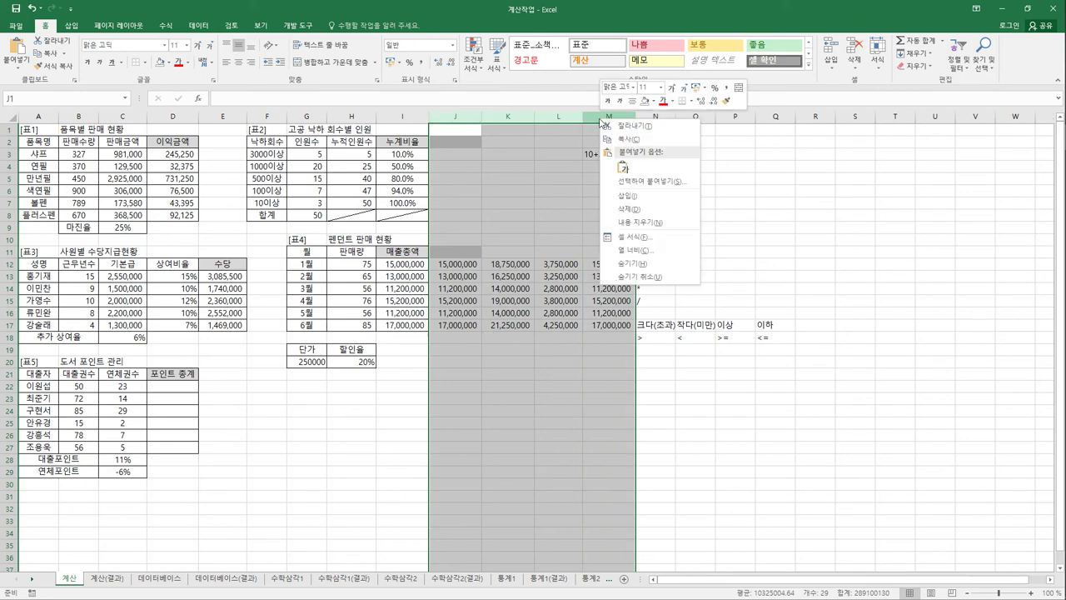
{"action": "left_click", "coordinate": [622, 197]}
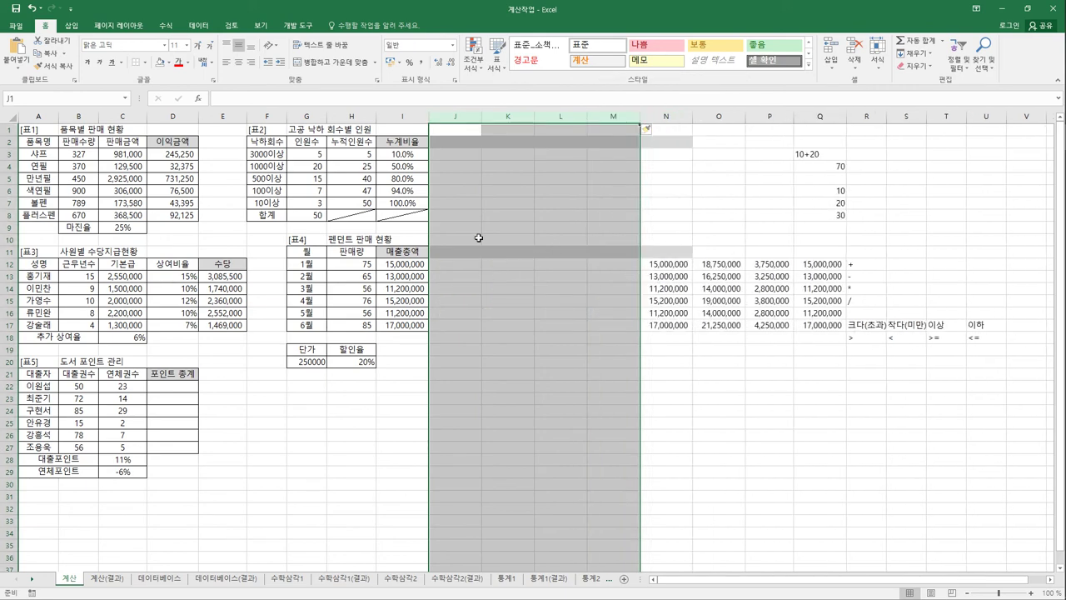
{"action": "left_click", "coordinate": [33, 9]}
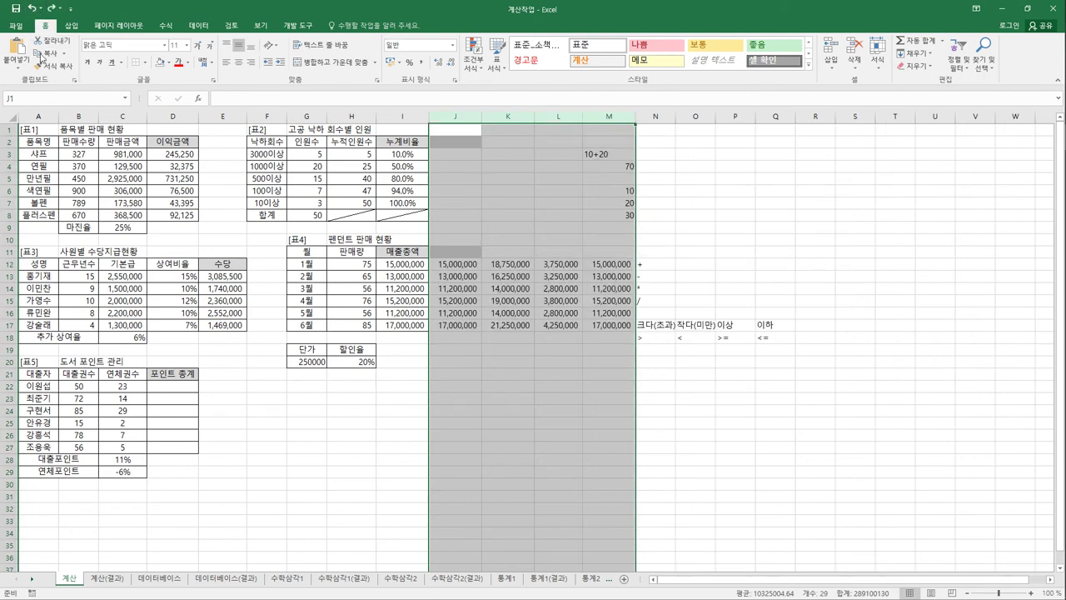
- Delete columns J through Q with the helper calculations and notes
{"action": "left_click_drag", "start_coordinate": [454, 116], "coordinate": [791, 125]}
{"action": "right_click", "coordinate": [791, 125]}
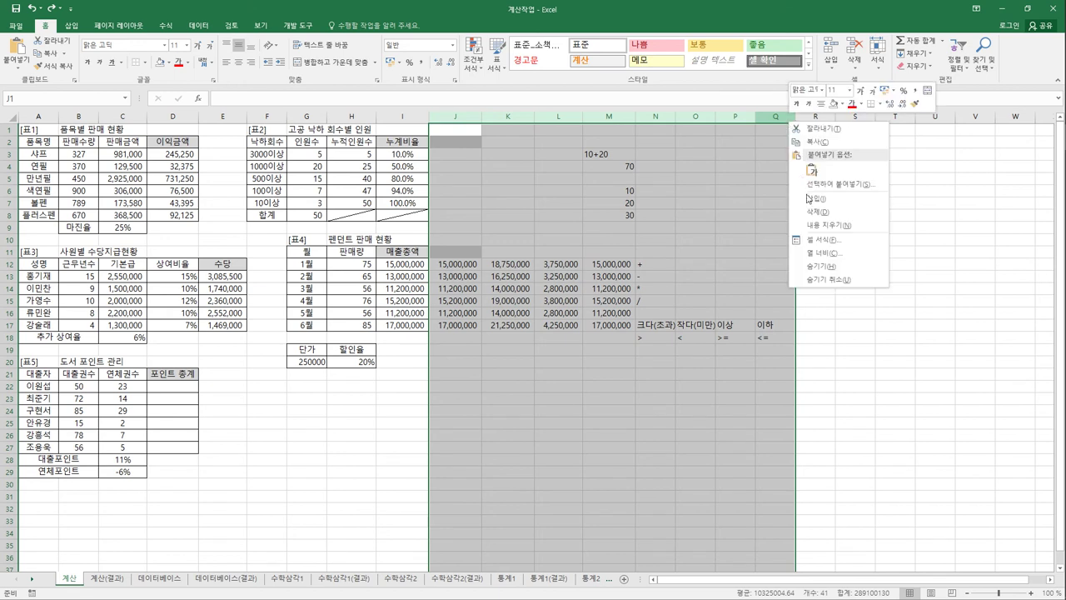
{"action": "left_click", "coordinate": [814, 212]}
- Review the 매출총액 formulas in I12:I17 of 표4 together with the 할인율 in H20
{"action": "left_click", "coordinate": [401, 264]}
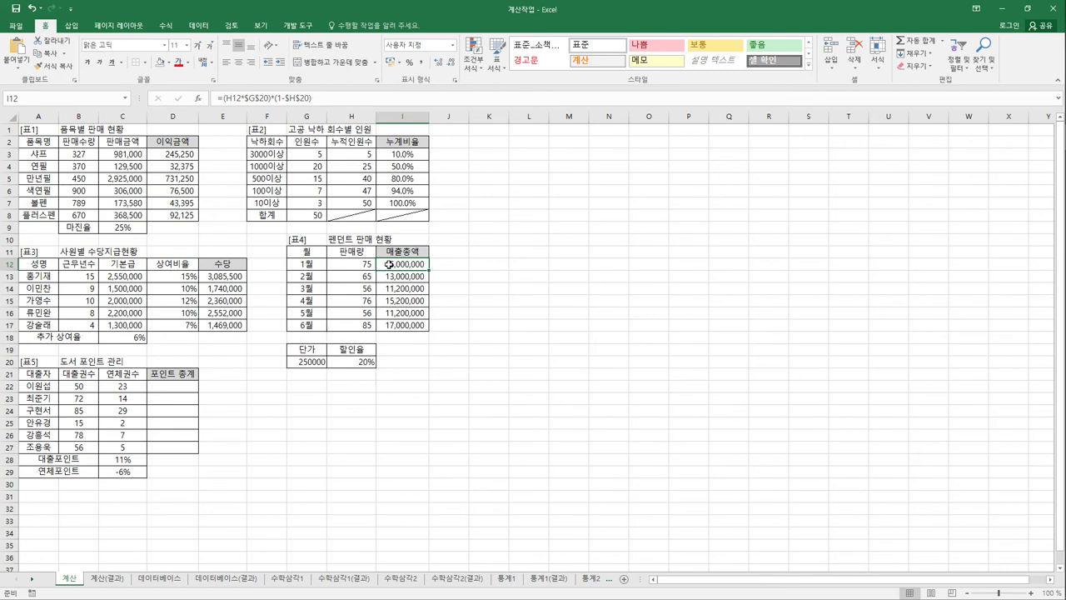
{"action": "left_click", "coordinate": [364, 361]}
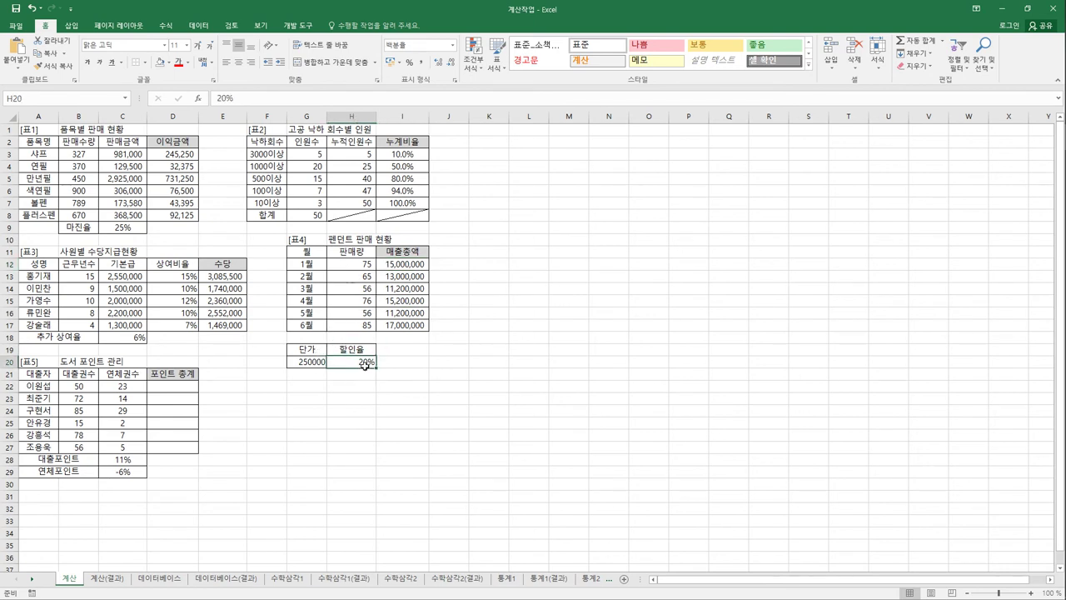
{"action": "left_click", "coordinate": [415, 266]}
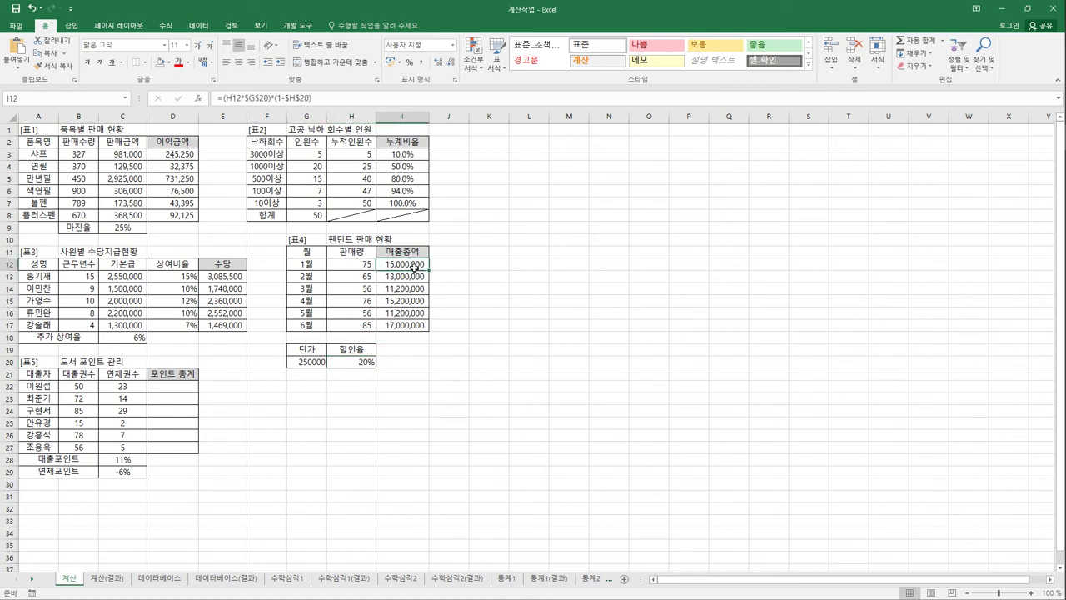
{"action": "left_click_drag", "start_coordinate": [415, 266], "coordinate": [420, 327]}
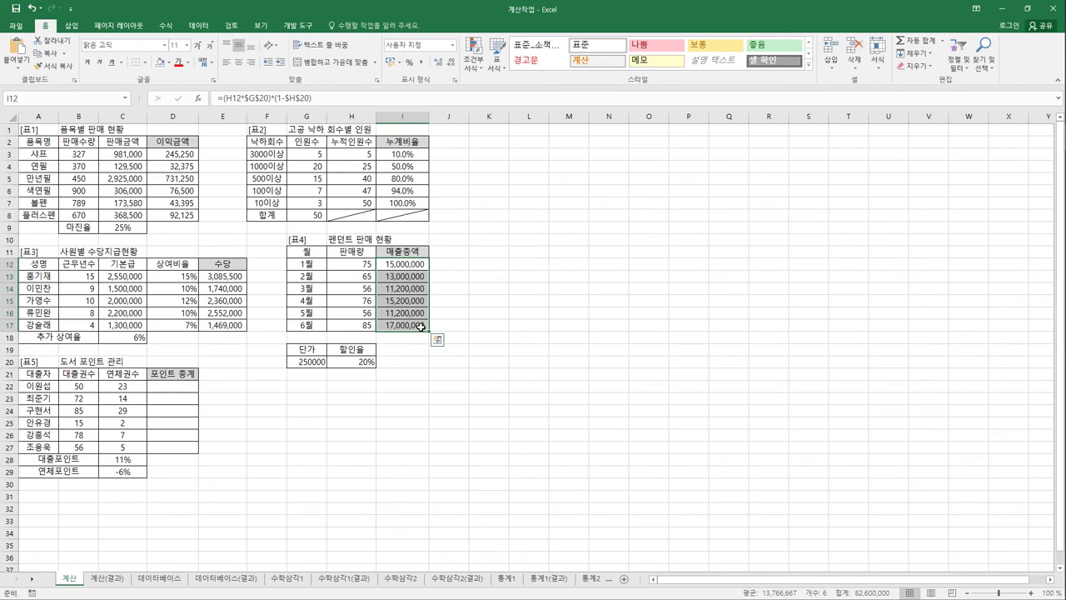
{"action": "left_click", "coordinate": [421, 326]}
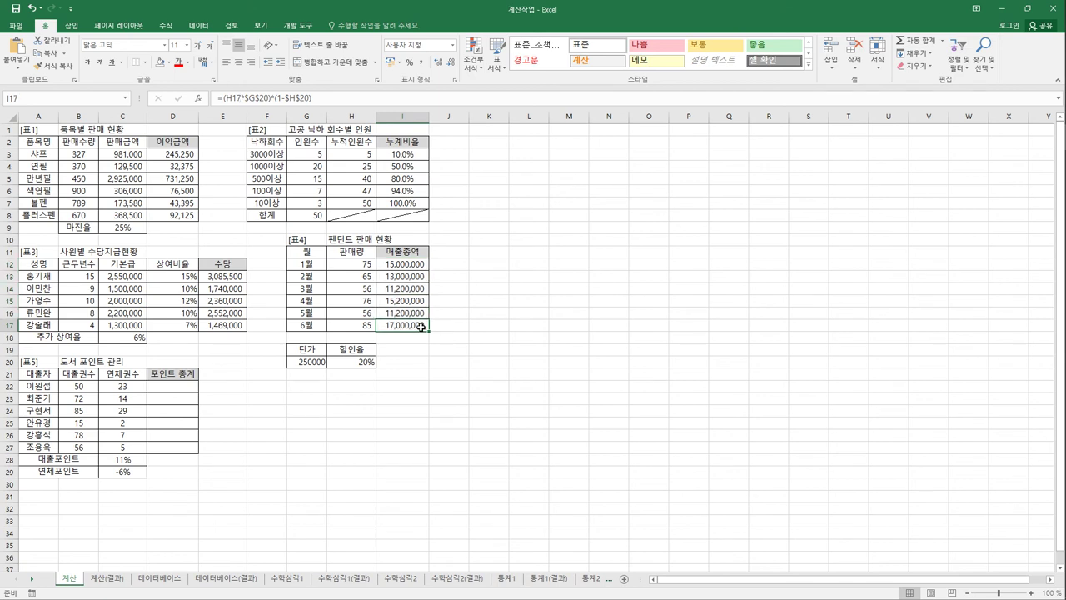
- Calculate the first borrower's 포인트 총계 in D22 of 표5 with =B22*$C$28+C22*$C$29
{"action": "left_click", "coordinate": [173, 392]}
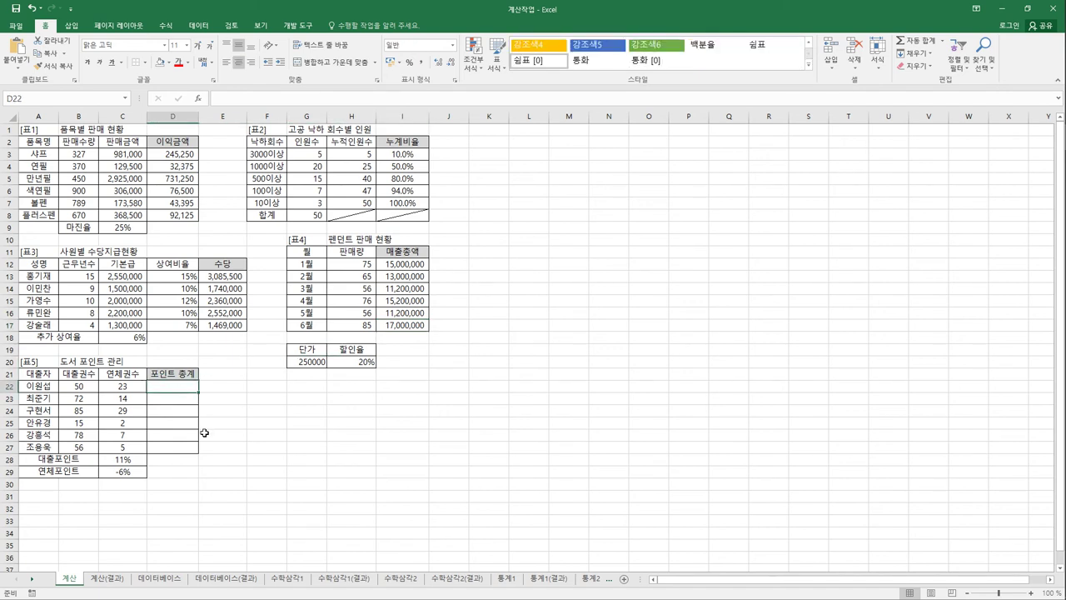
{"action": "type", "text": "="}
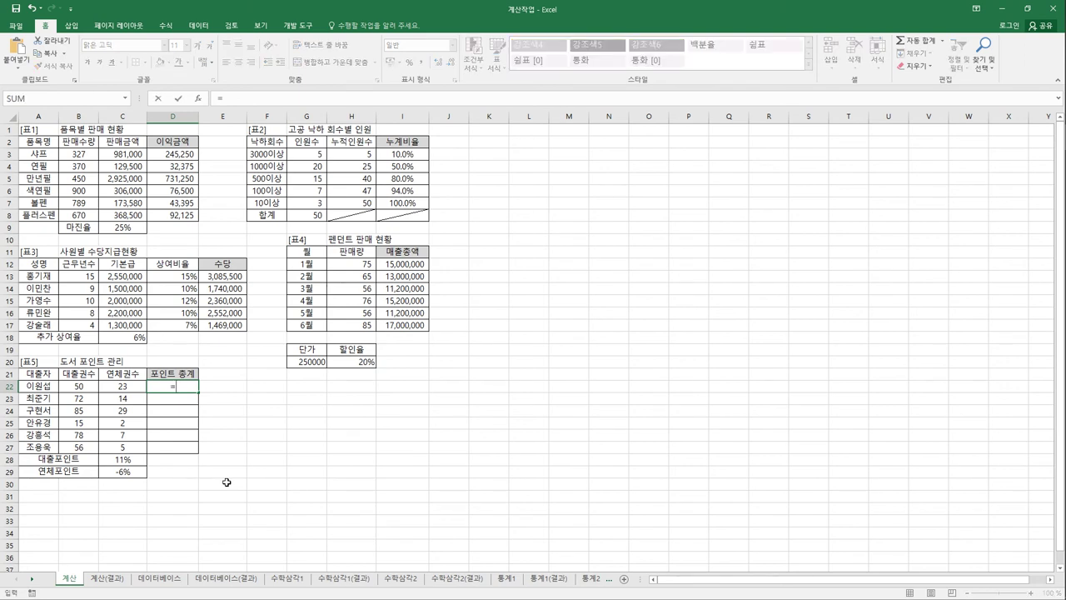
{"action": "left_click", "coordinate": [69, 388]}
{"action": "type", "text": "*"}
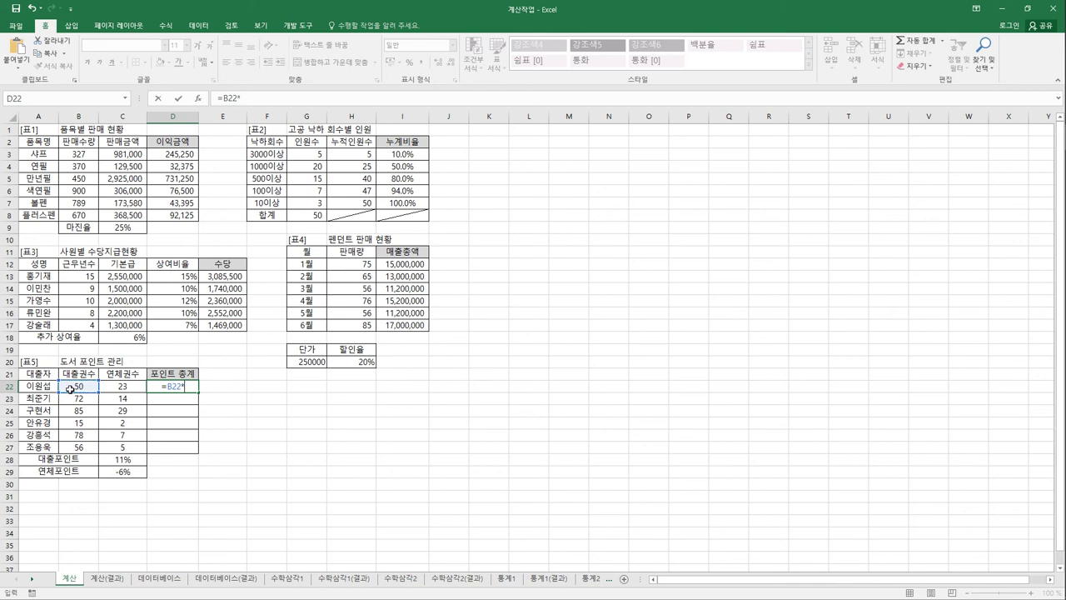
{"action": "left_click", "coordinate": [129, 463]}
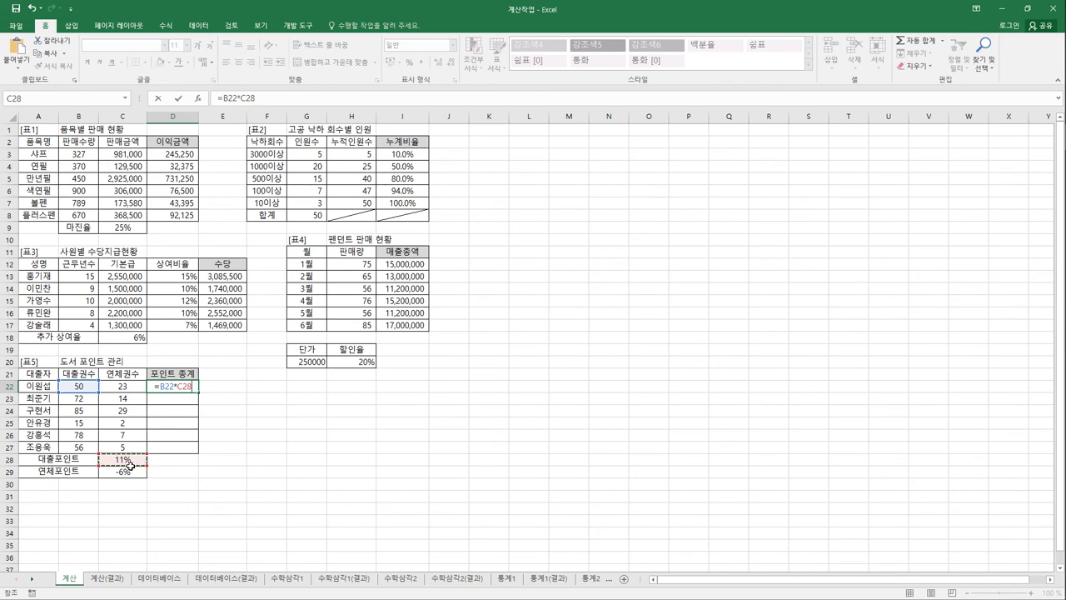
{"action": "key", "text": "F4"}
{"action": "type", "text": "+"}
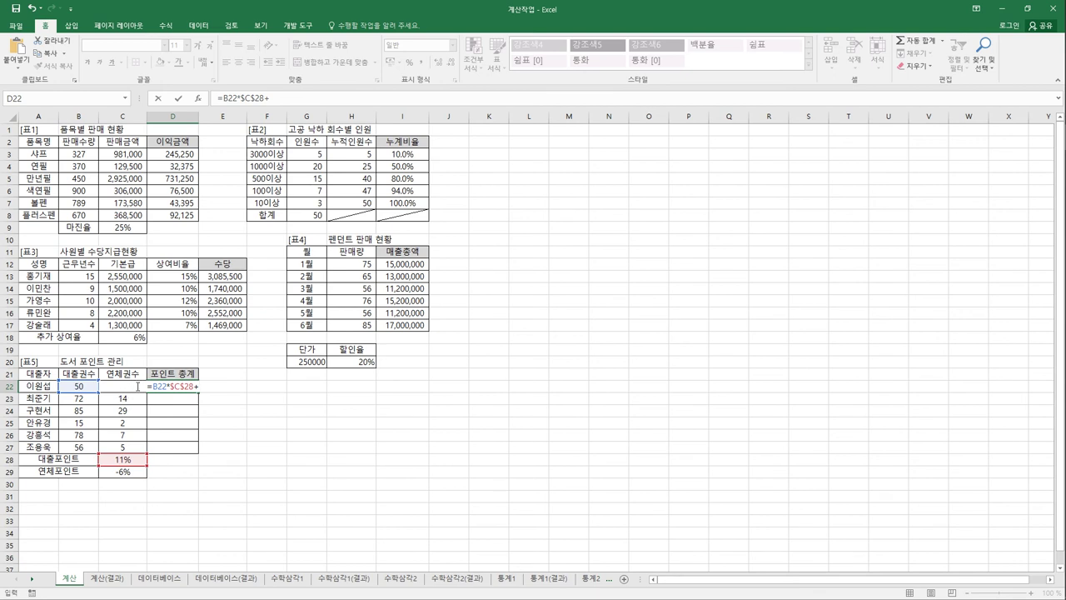
{"action": "key", "text": "Left"}
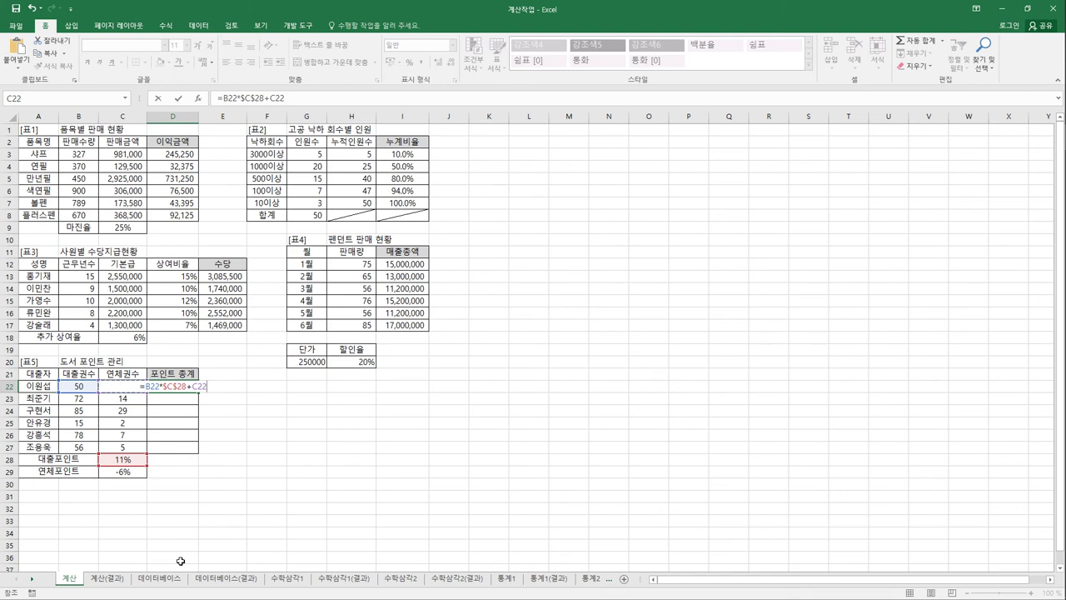
{"action": "type", "text": "*"}
{"action": "left_click", "coordinate": [127, 473]}
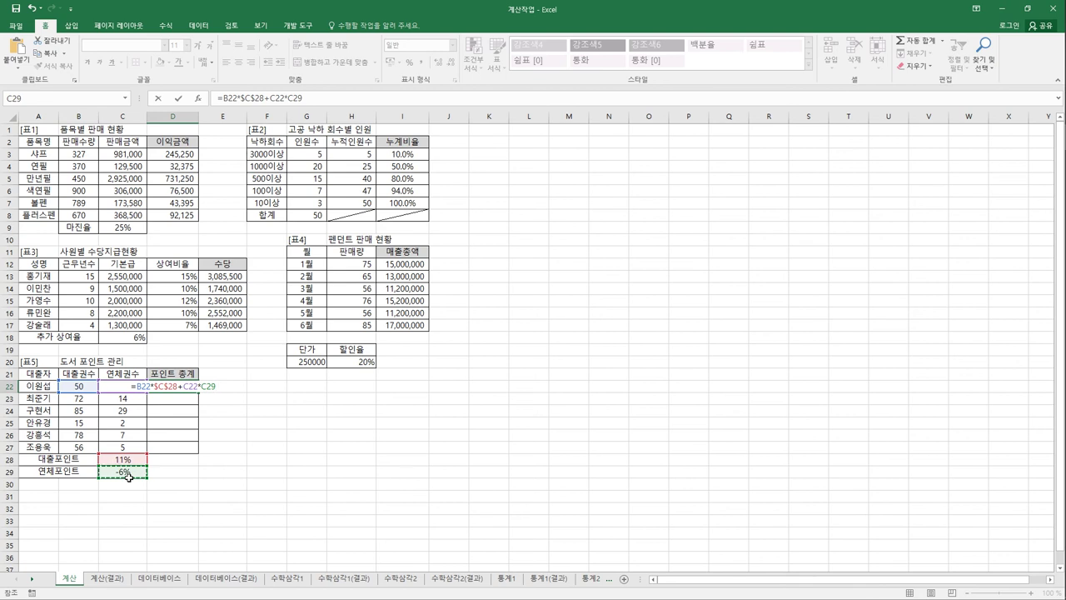
{"action": "key", "text": "F4"}
{"action": "key", "text": "Return"}
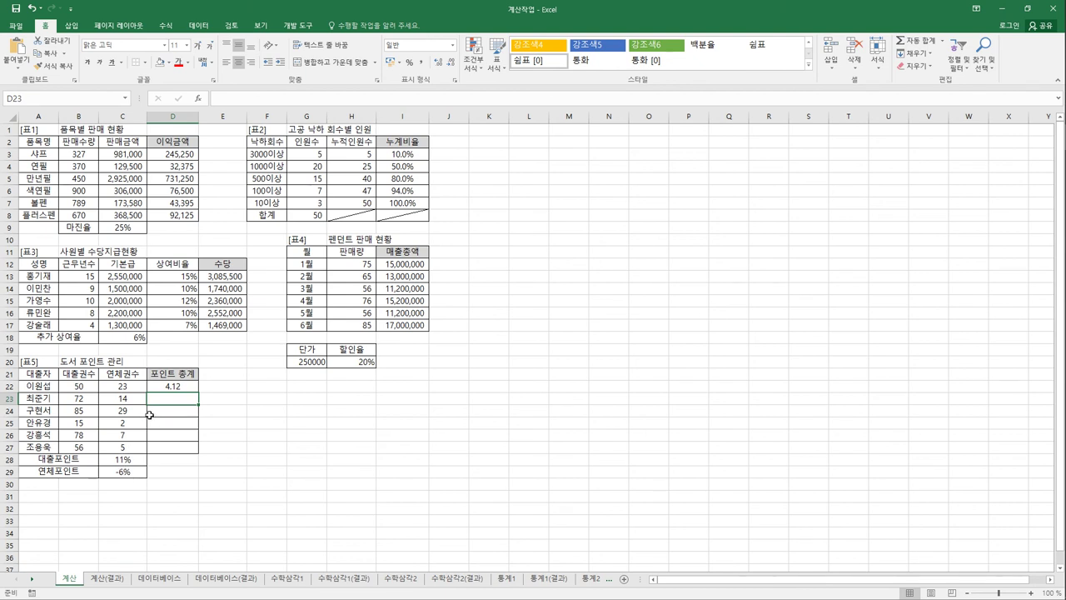
- Fill the D22 point total formula down to D27
{"action": "left_click", "coordinate": [174, 390]}
{"action": "left_click_drag", "start_coordinate": [196, 398], "coordinate": [200, 458]}
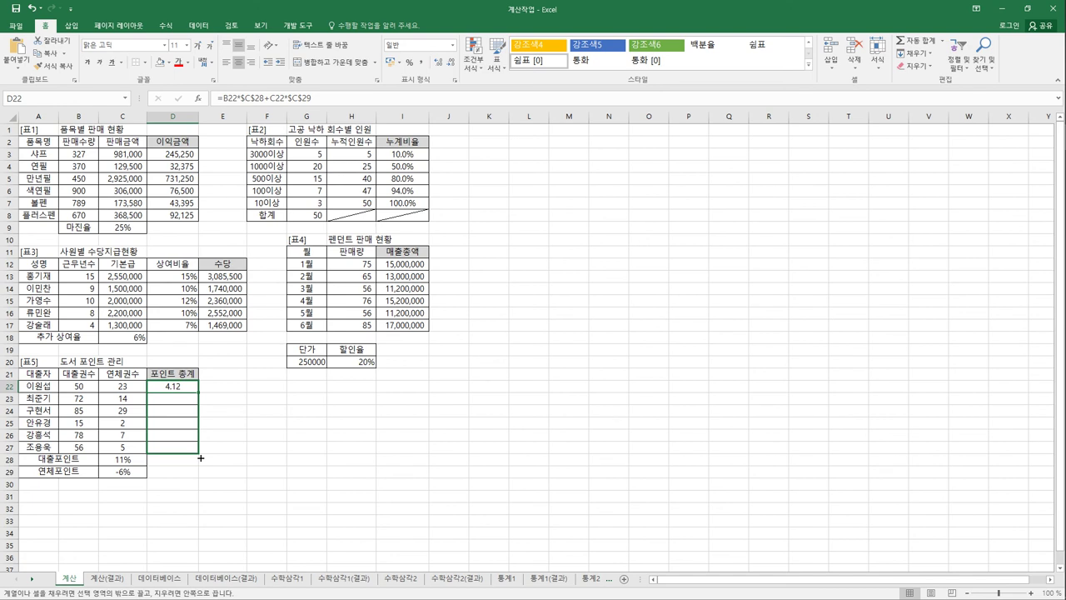
{"action": "left_click_drag", "start_coordinate": [201, 457], "coordinate": [200, 458]}
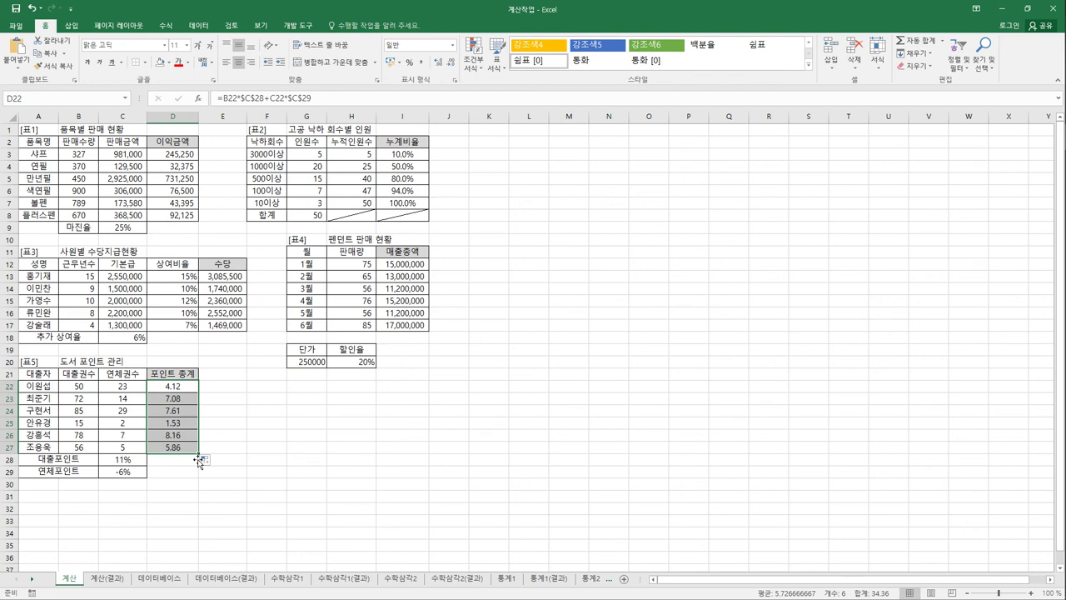
- Compare the completed tables on sheet 계산 with the answers on sheet 계산(결과)
{"action": "left_click", "coordinate": [124, 579]}
{"action": "left_click", "coordinate": [68, 579]}
{"action": "left_click", "coordinate": [107, 578]}
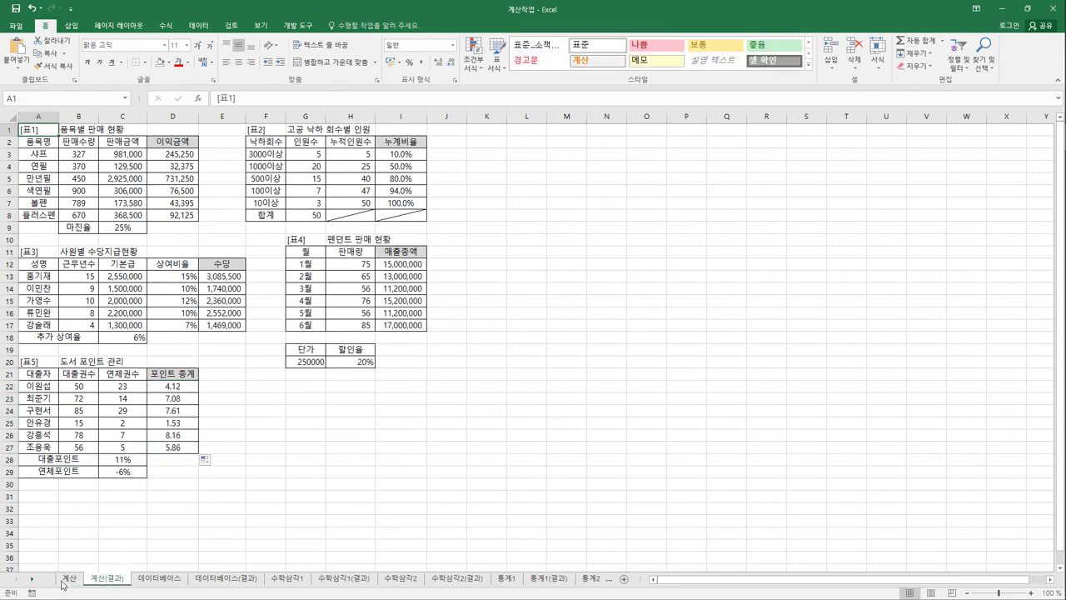
{"action": "left_click", "coordinate": [68, 578]}
- Review the five tables on sheet 계산 and the first formula of each in D3, I3, E13, I12 and D22
{"action": "left_click", "coordinate": [50, 135]}
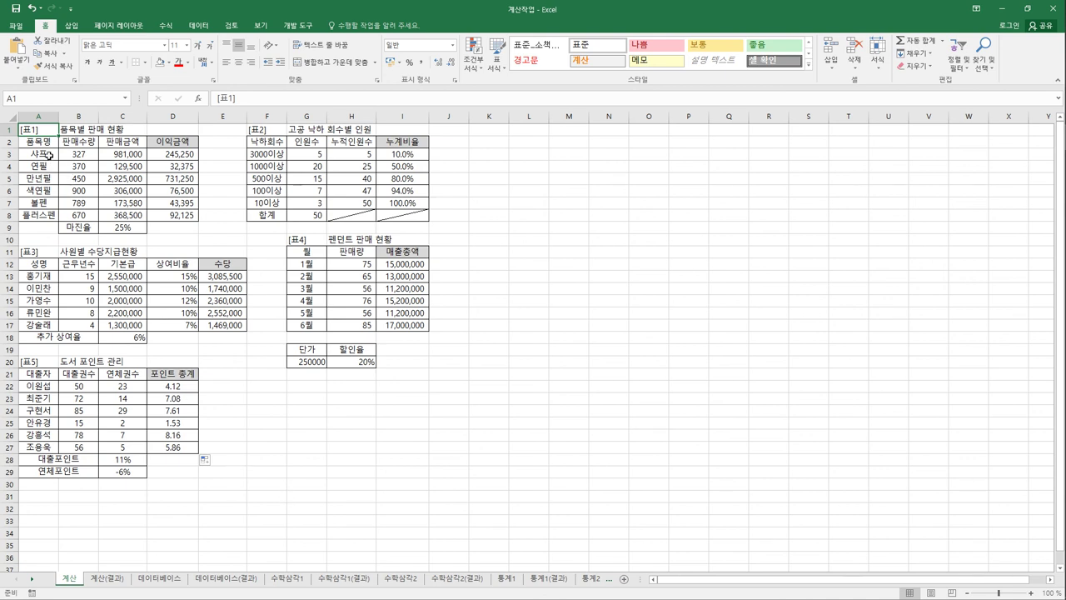
{"action": "left_click_drag", "start_coordinate": [41, 134], "coordinate": [448, 501]}
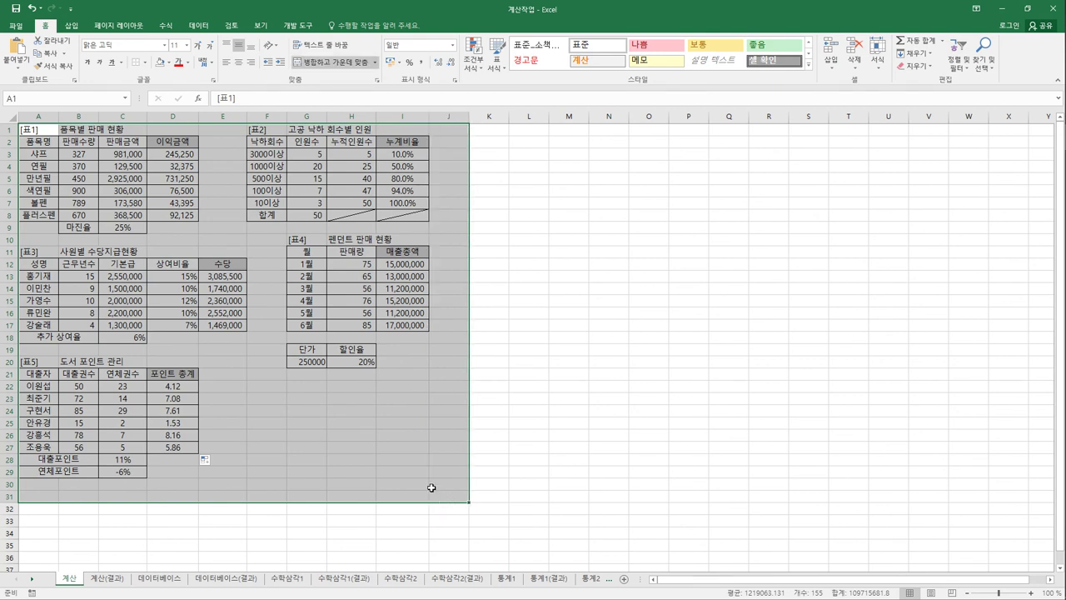
{"action": "left_click", "coordinate": [264, 429]}
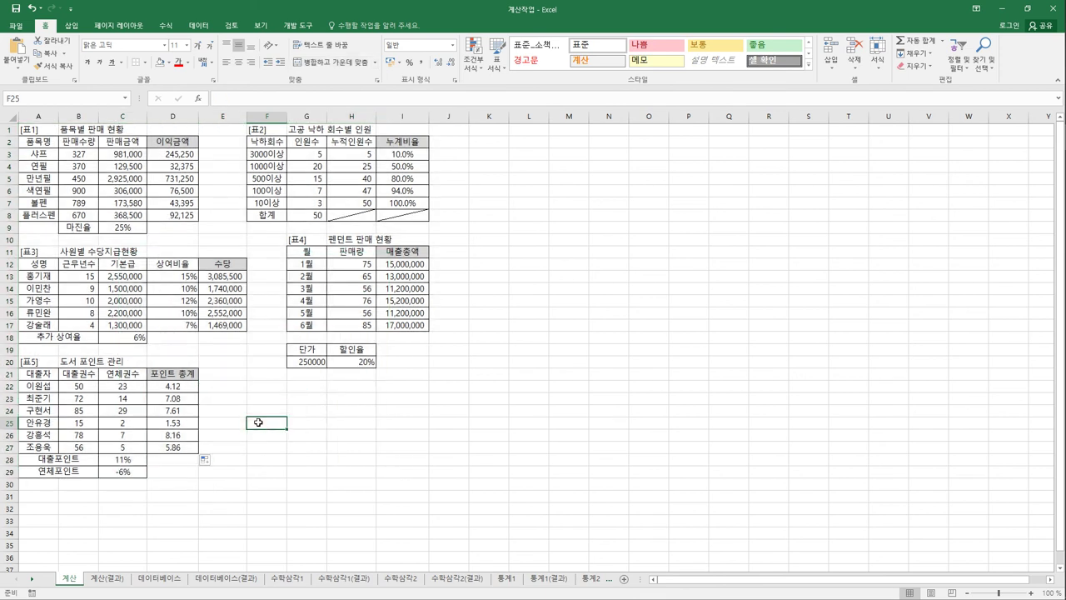
{"action": "left_click", "coordinate": [178, 158]}
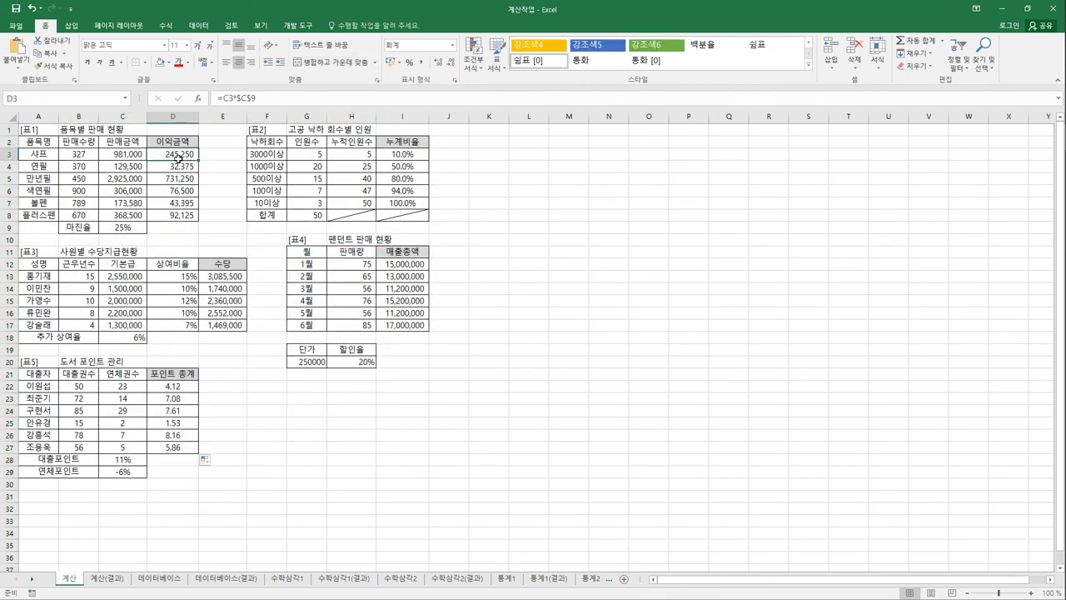
{"action": "left_click", "coordinate": [407, 158]}
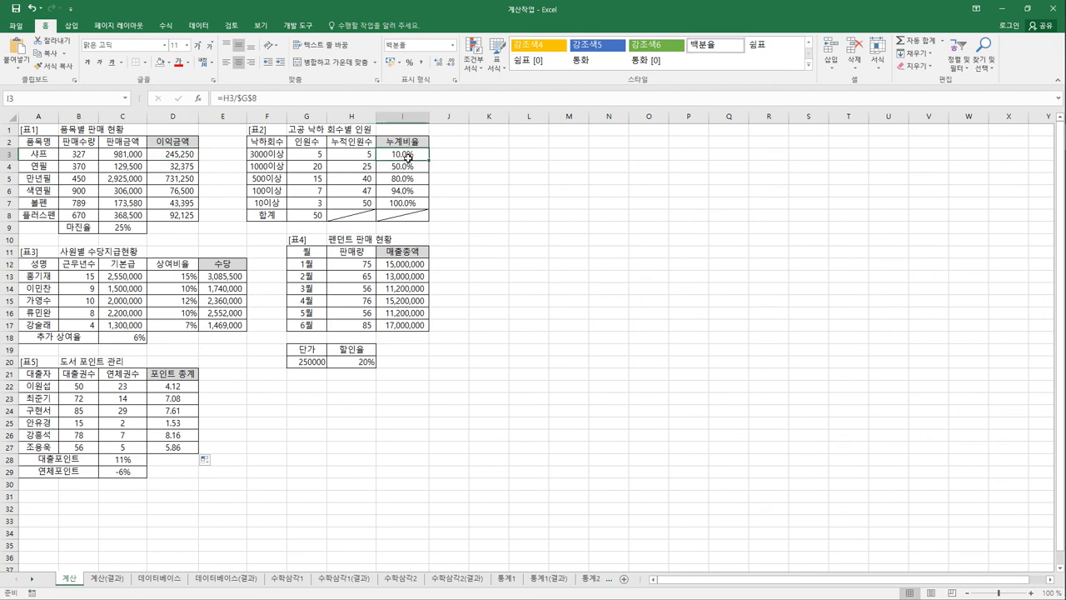
{"action": "left_click", "coordinate": [238, 280]}
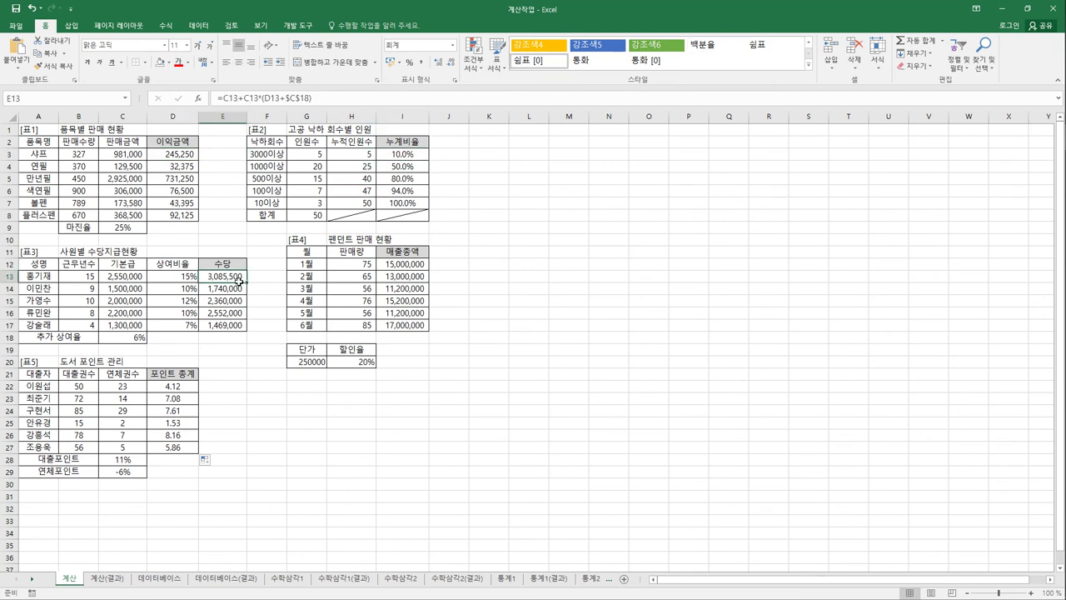
{"action": "left_click", "coordinate": [415, 263]}
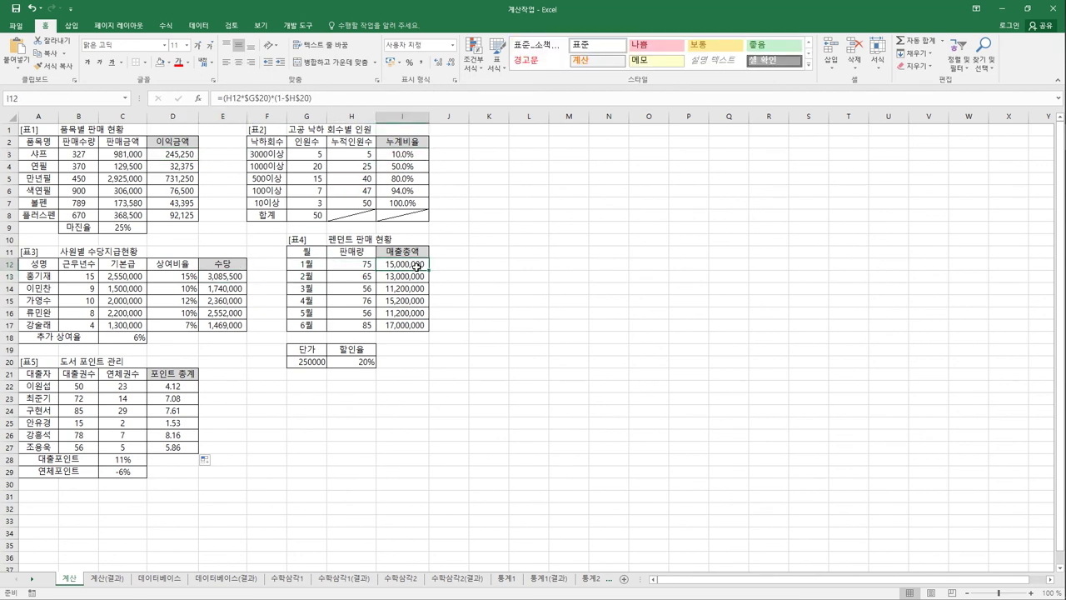
{"action": "left_click", "coordinate": [185, 392]}
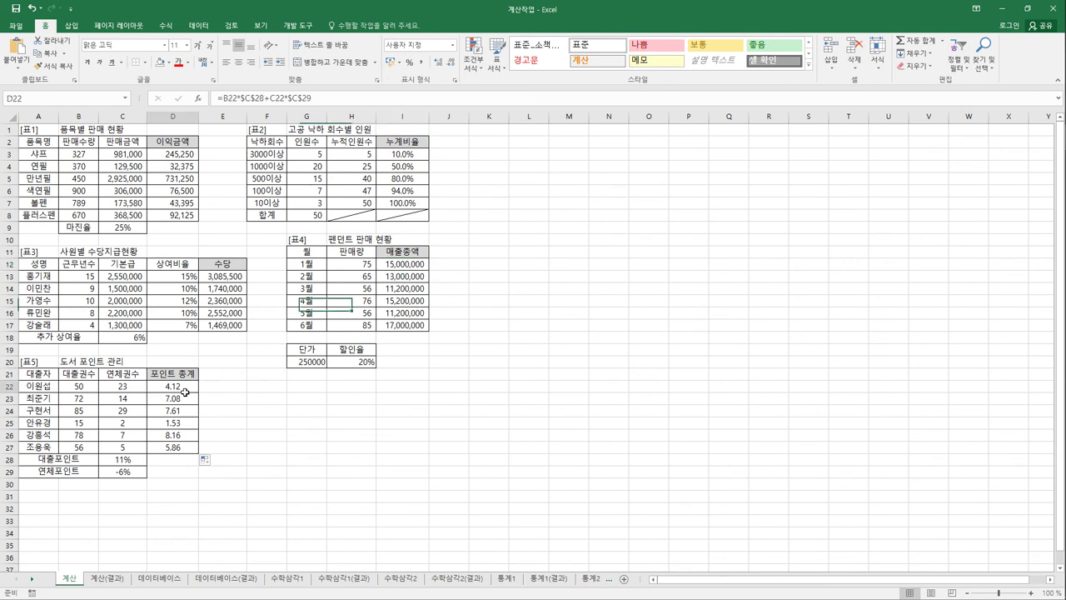